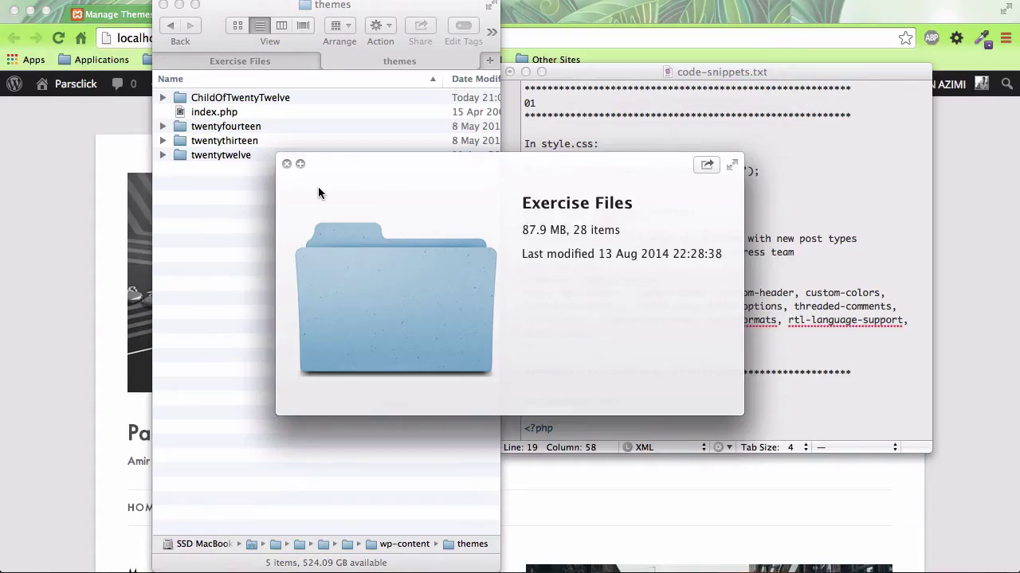
- Close the folder preview and bring the themes folder window forward
key(space)
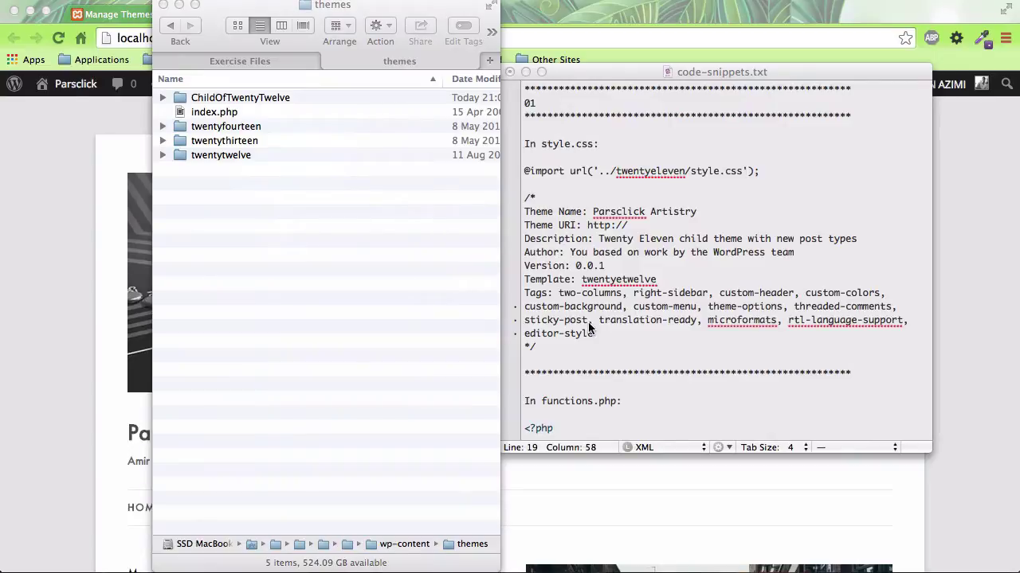
click(590, 326)
scroll(590, 325, down, 1)
click(297, 298)
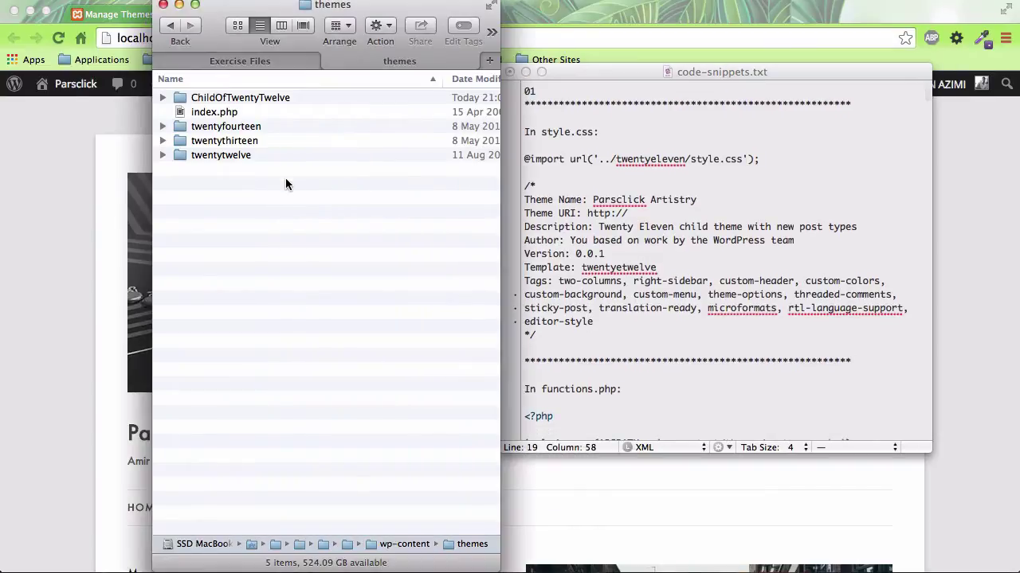
- Preview code-snippets.txt from the Exercise Files folder, then open the 01 exercise folder
click(273, 64)
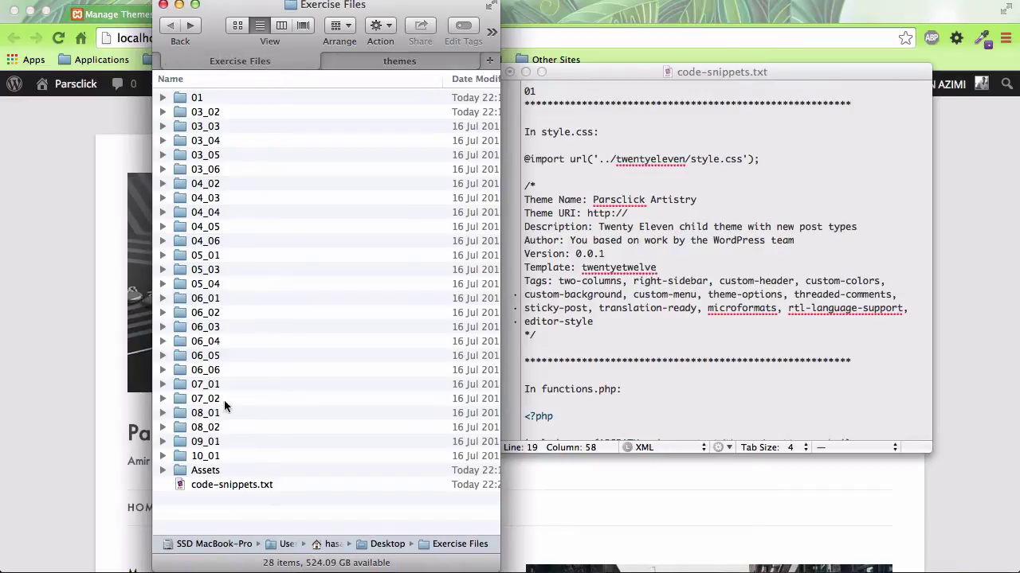
click(214, 483)
key(space)
scroll(290, 187, down, 5)
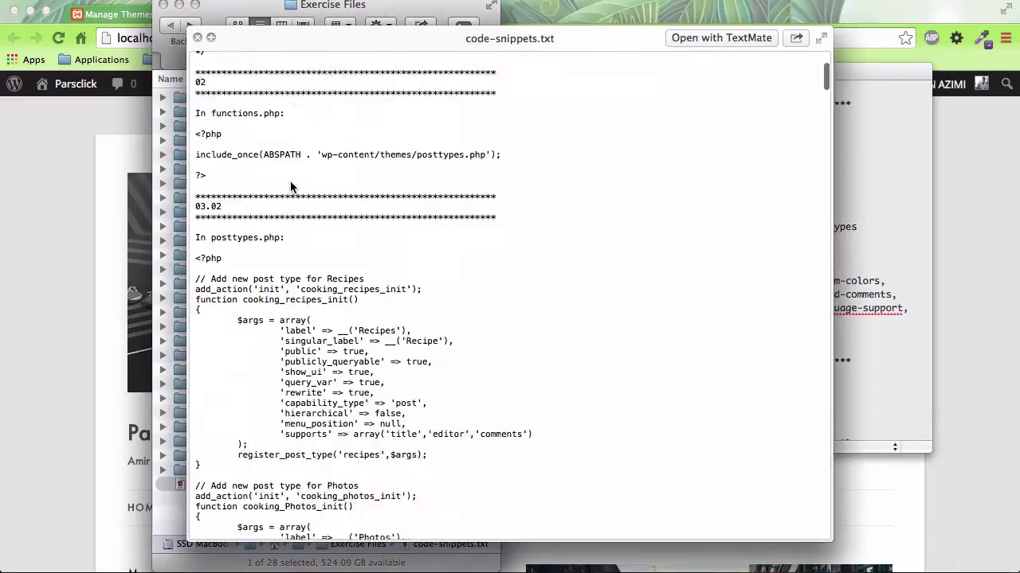
scroll(290, 187, up, 5)
key(space)
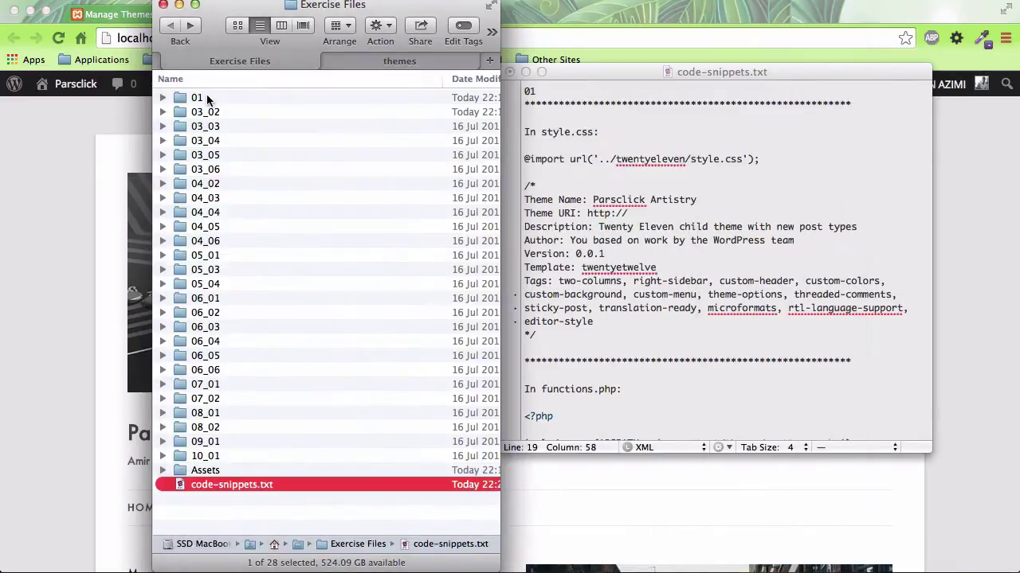
click(189, 26)
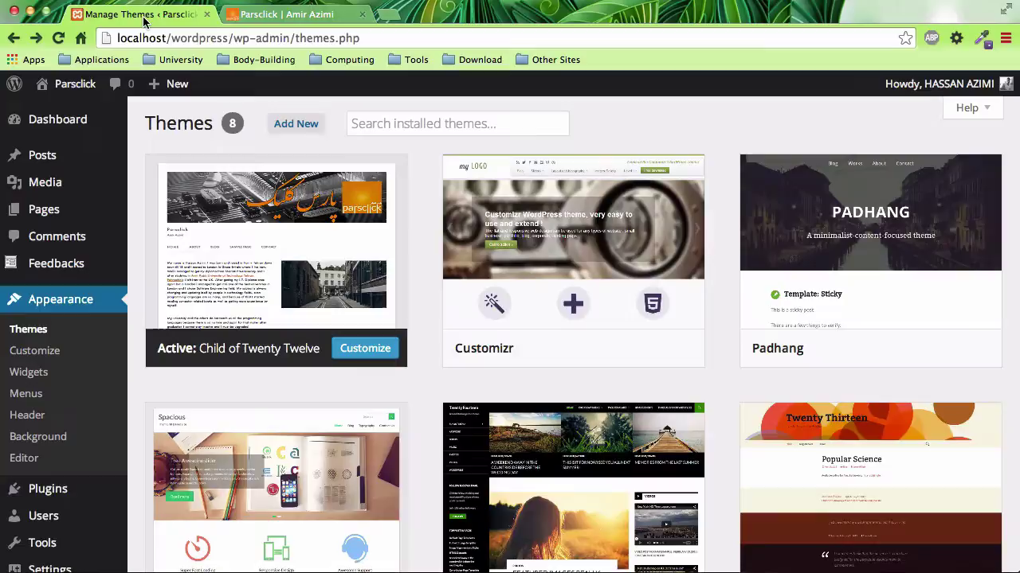
- Go from the theme management tab to the admin Posts list of three published posts
click(147, 14)
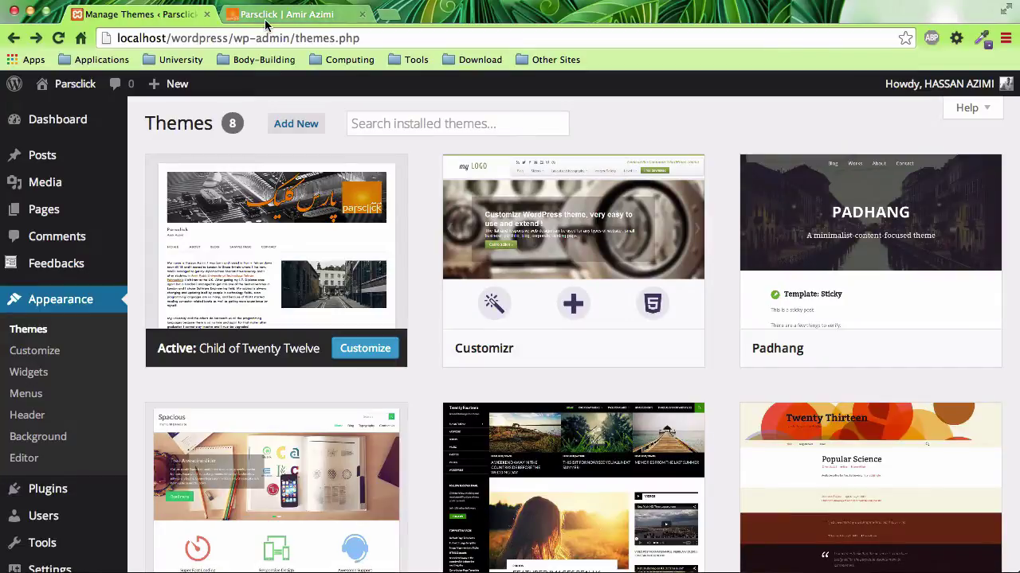
mouse_move(292, 226)
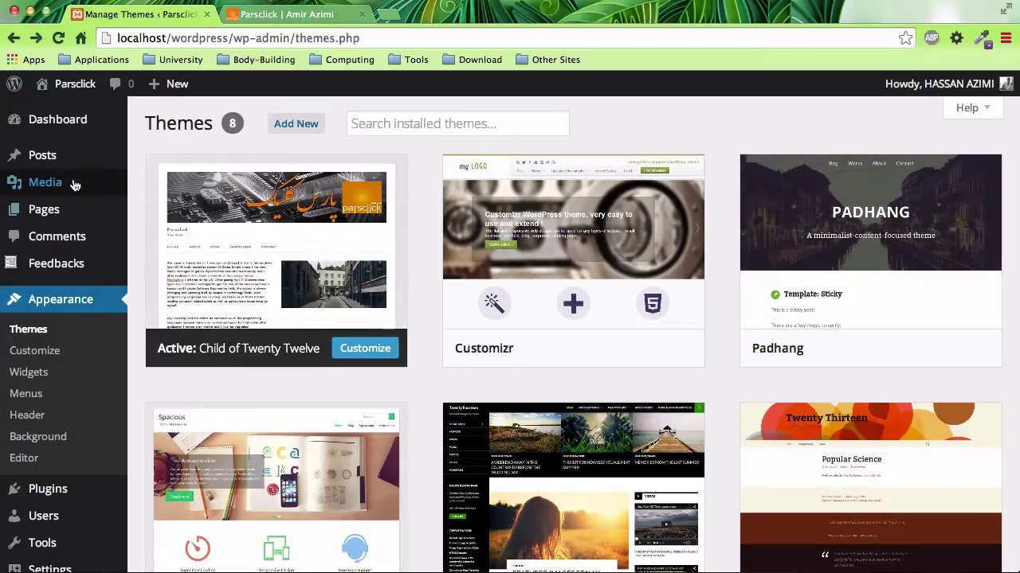
mouse_move(50, 208)
mouse_move(45, 156)
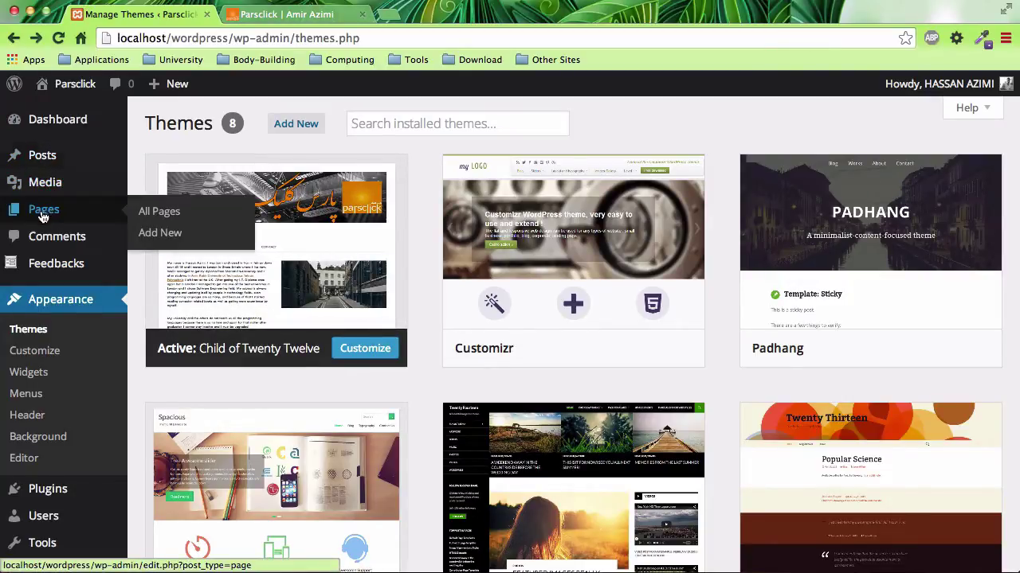
click(36, 156)
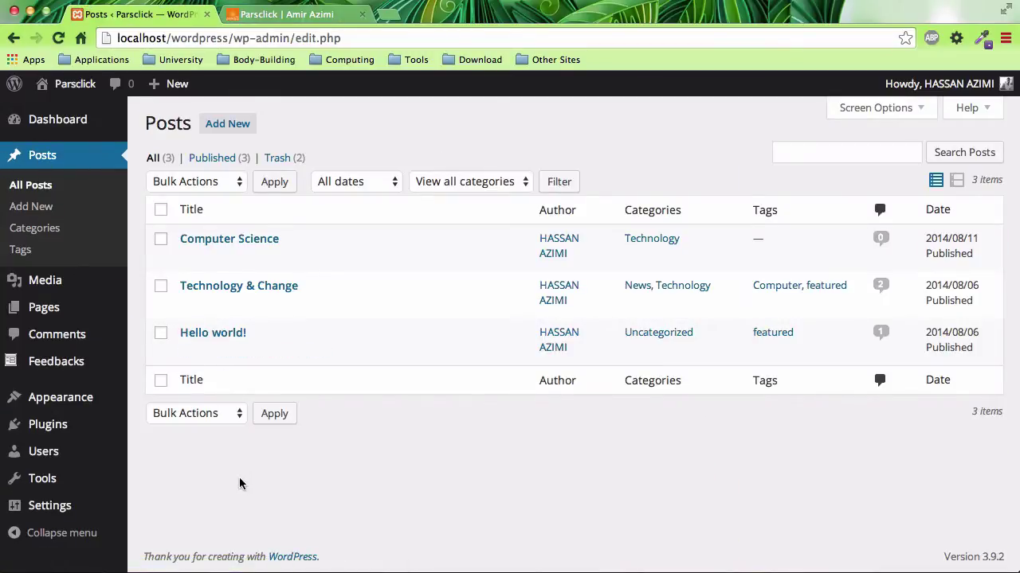
- Open the Computer Science post in the editor, then move to the Pages list
mouse_move(216, 257)
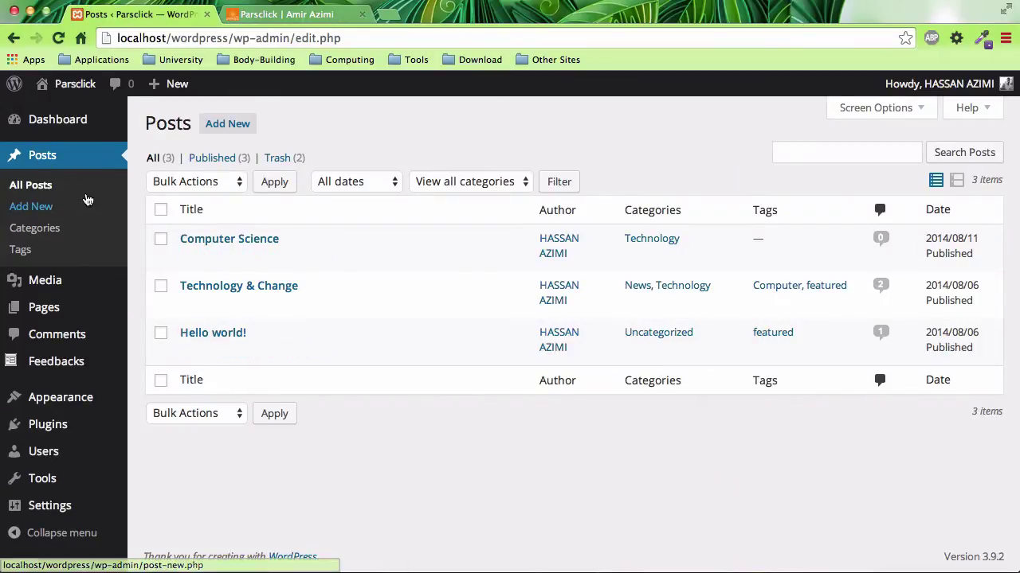
click(241, 239)
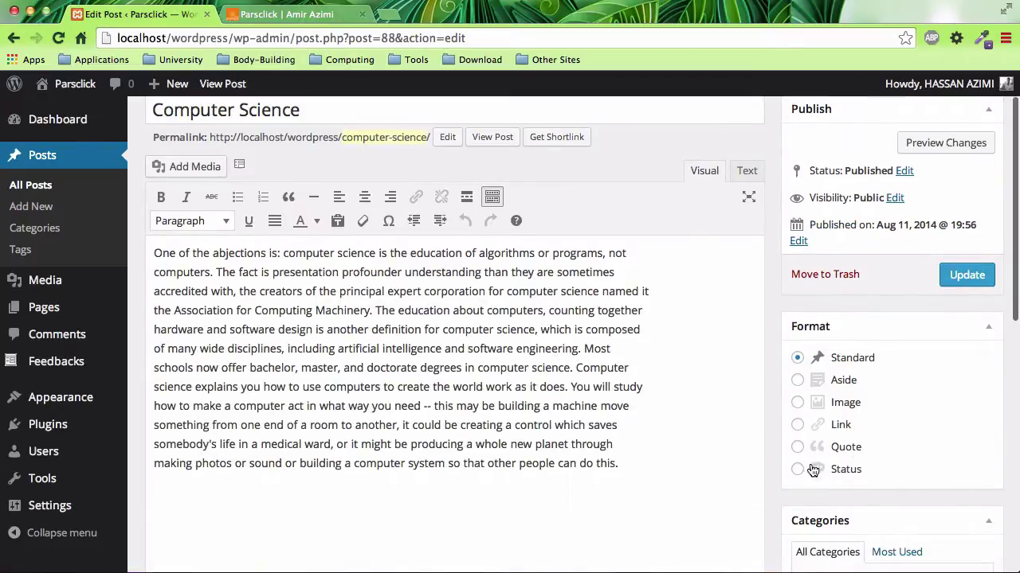
click(44, 308)
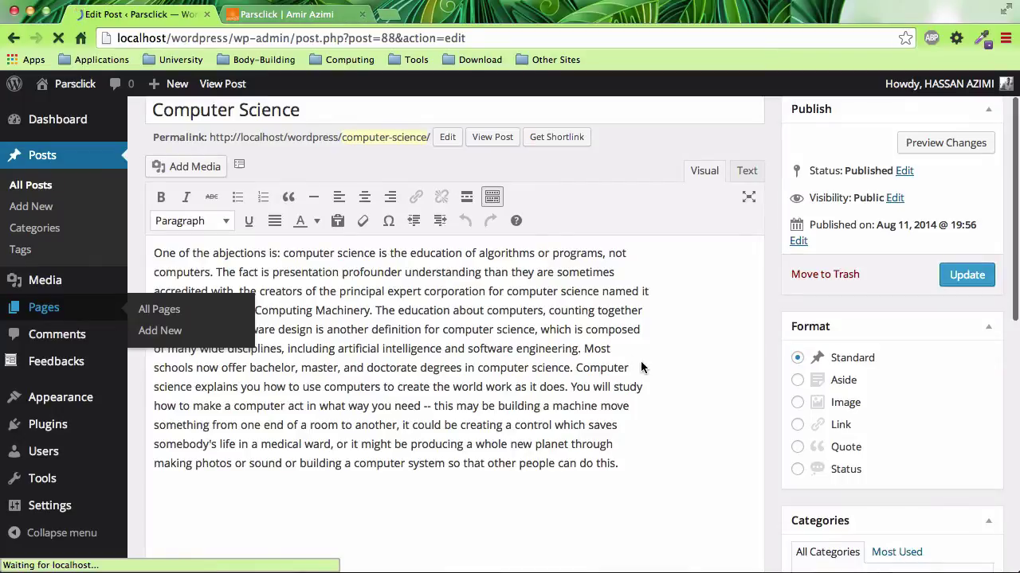
scroll(827, 412, down, 2)
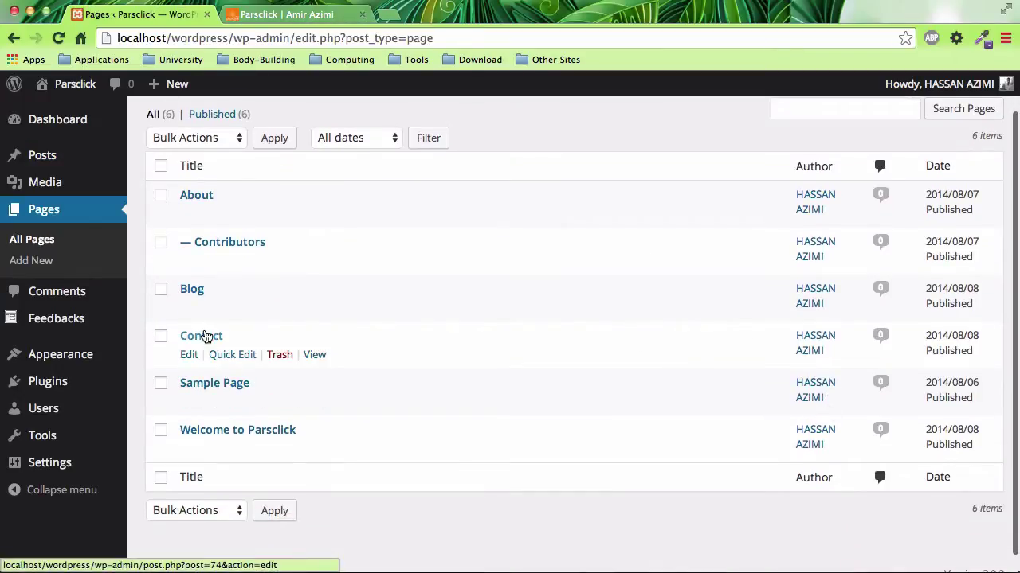
- Inspect the Contact page's contact-form shortcode in Text and Visual views, then return to the site
click(204, 335)
scroll(613, 298, down, 3)
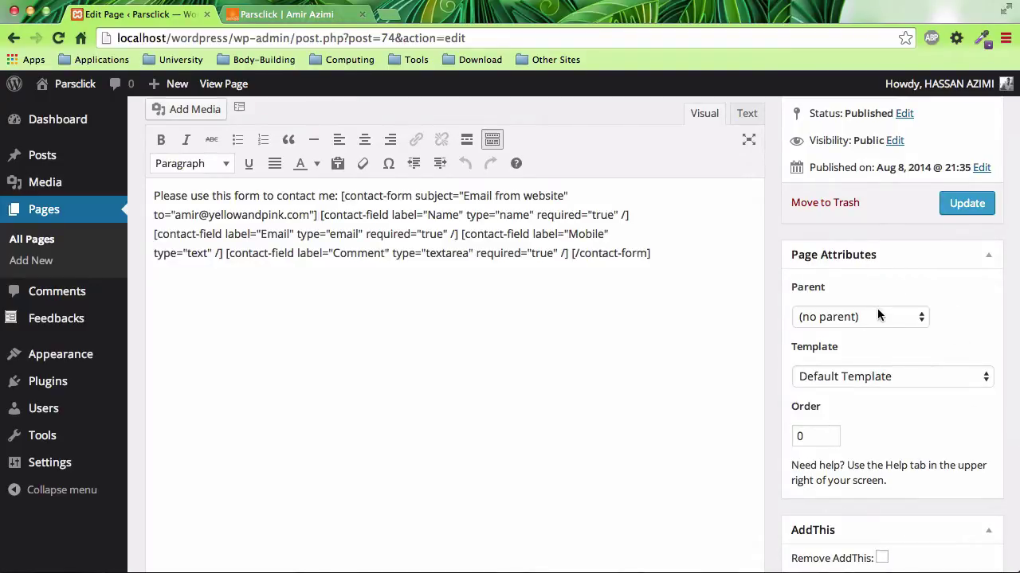
scroll(878, 313, up, 1)
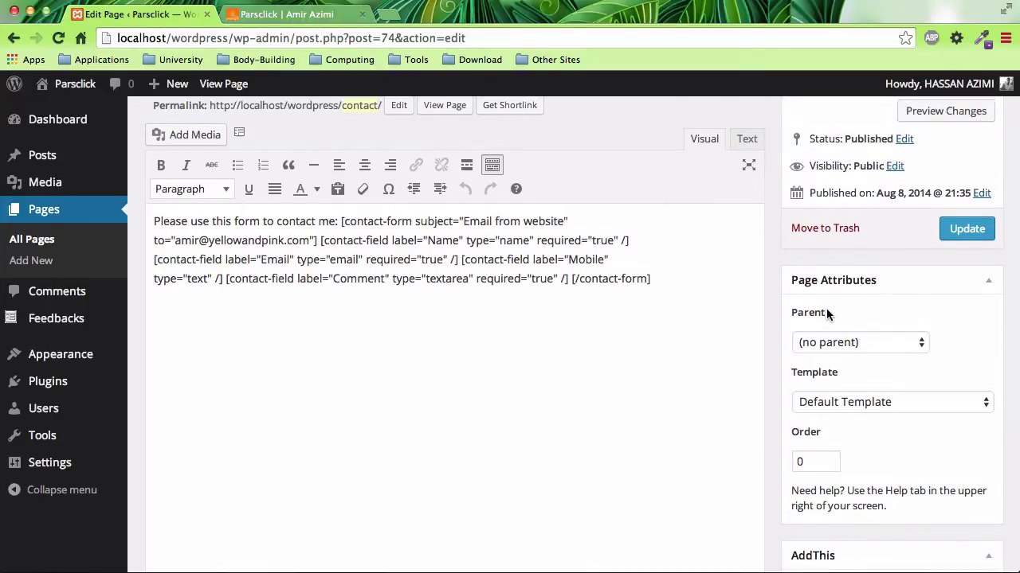
click(746, 139)
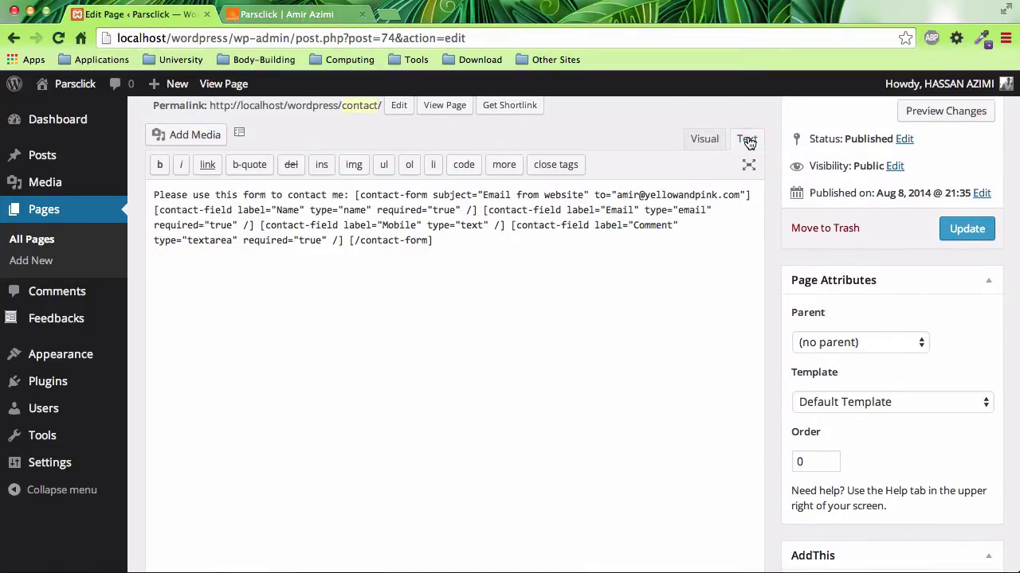
click(705, 140)
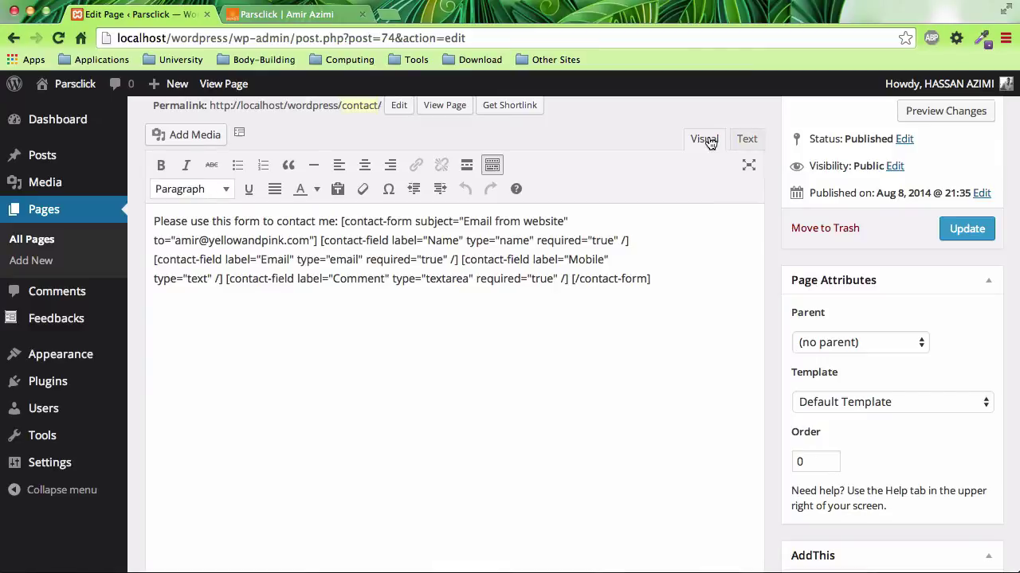
scroll(754, 296, up, 2)
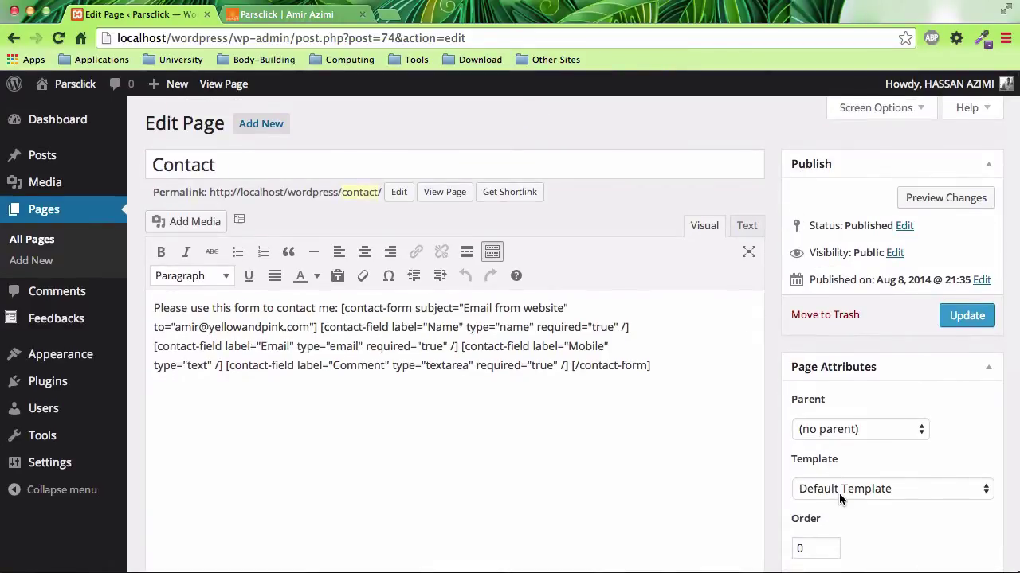
scroll(839, 493, down, 1)
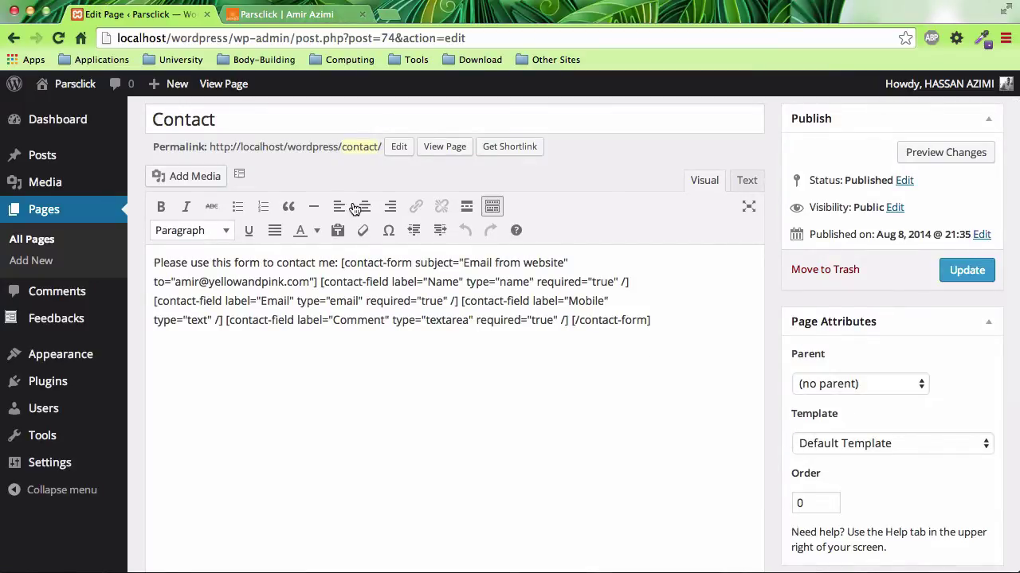
click(76, 83)
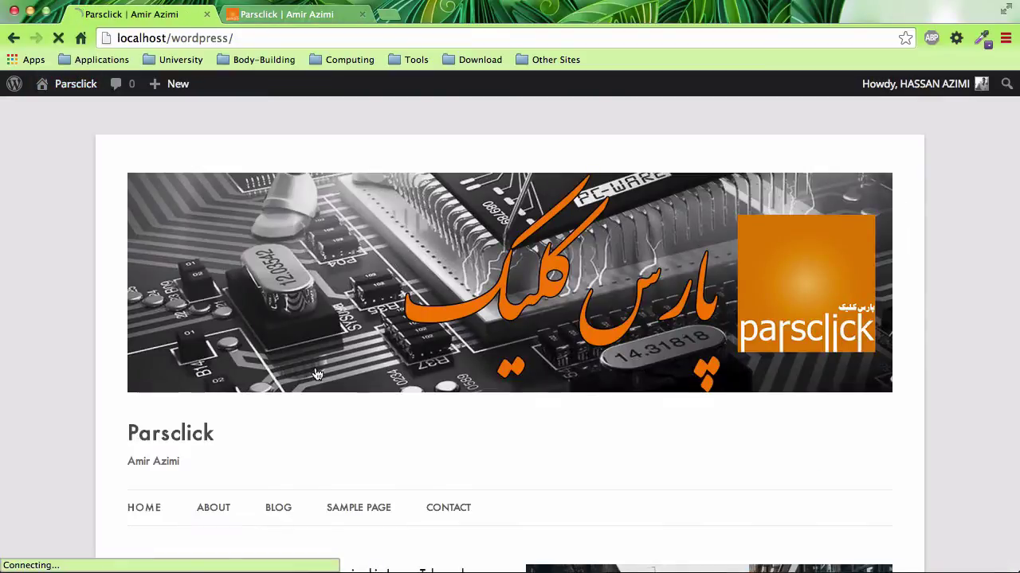
- Open the site's About page and scroll through it
scroll(318, 375, down, 5)
scroll(263, 461, up, 2)
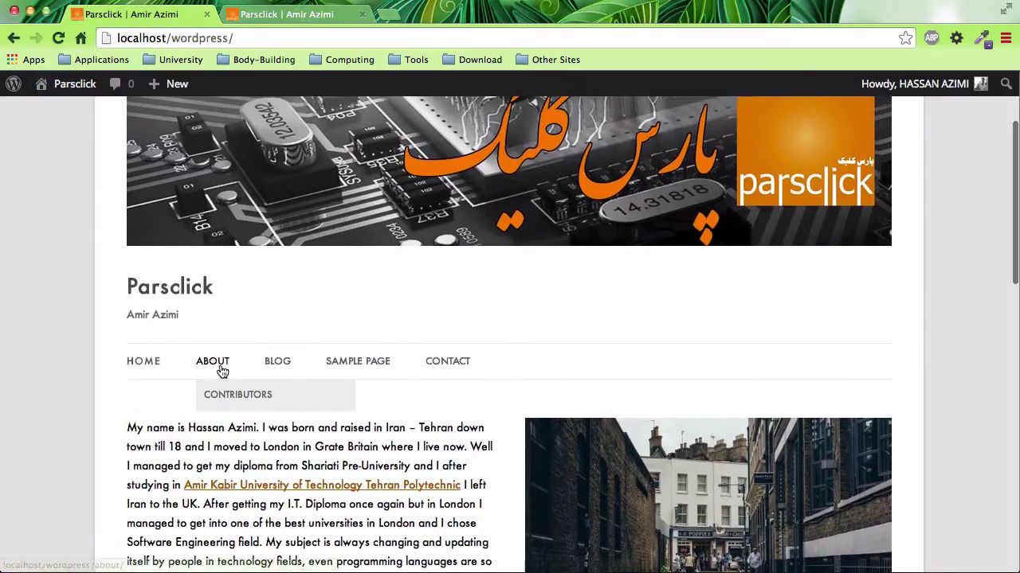
click(217, 363)
scroll(343, 475, down, 5)
scroll(343, 475, down, 3)
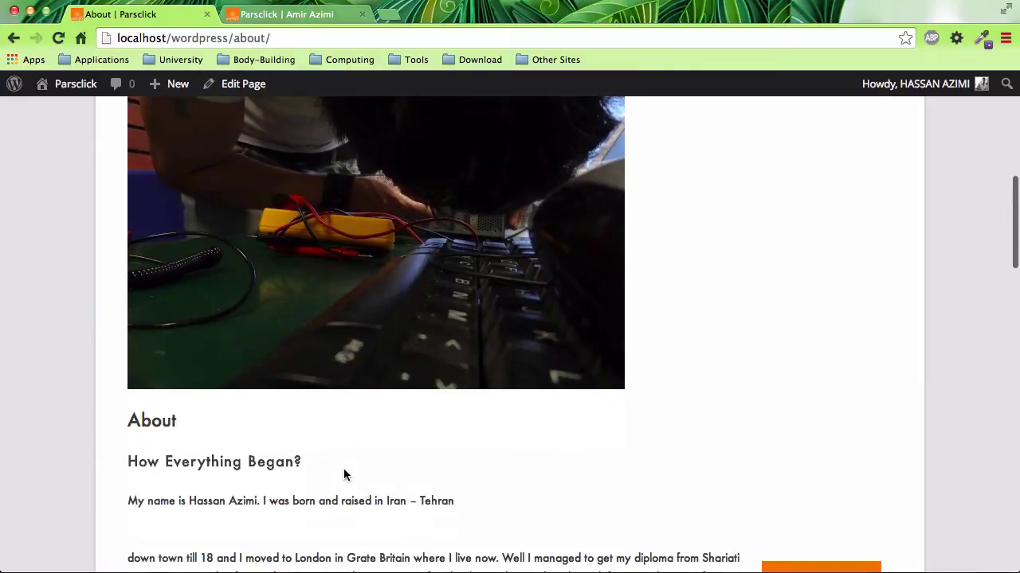
scroll(344, 474, down, 3)
scroll(343, 475, down, 3)
scroll(904, 346, down, 2)
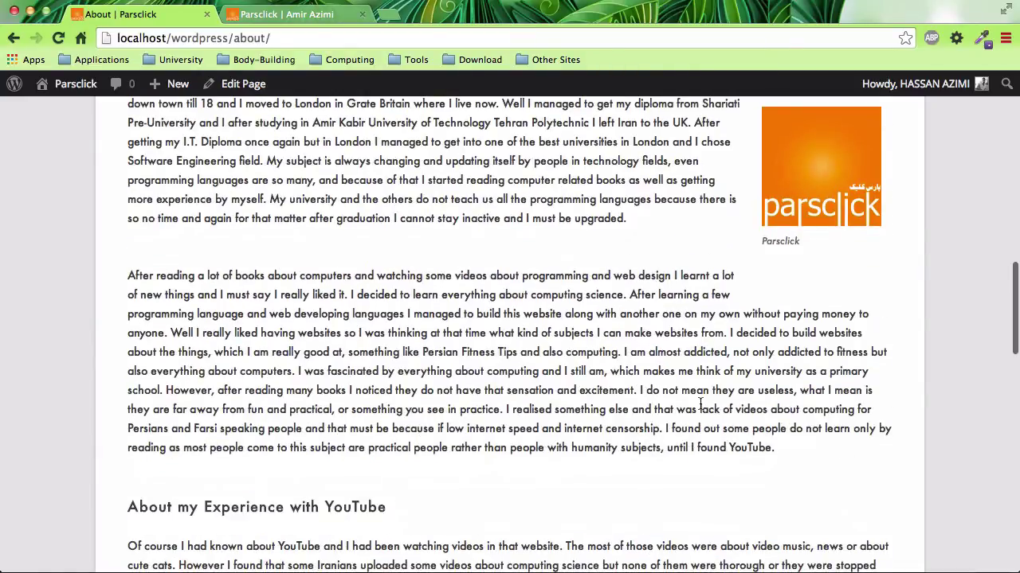
scroll(661, 426, up, 3)
scroll(231, 268, up, 1)
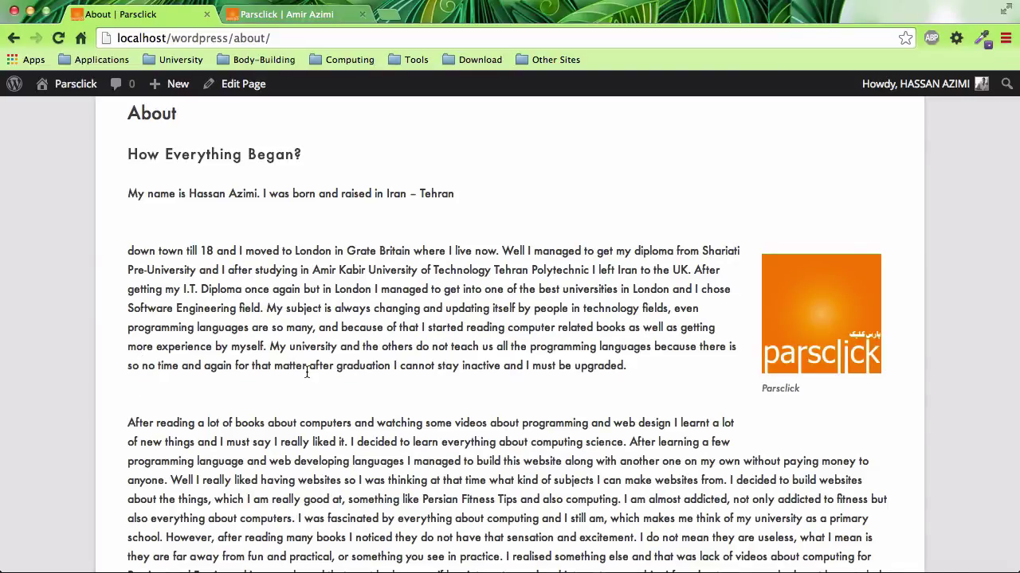
scroll(352, 289, down, 3)
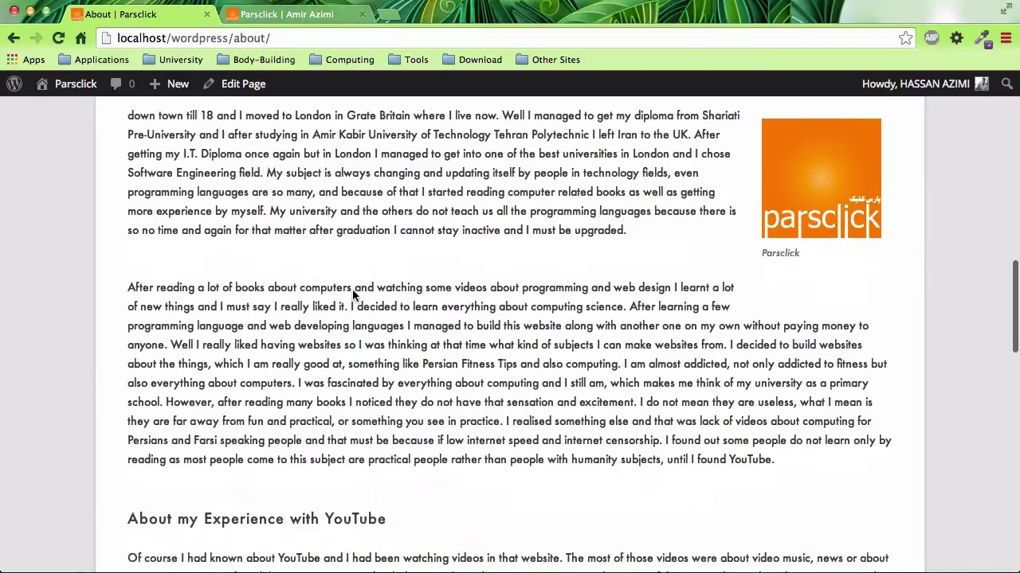
scroll(352, 290, up, 2)
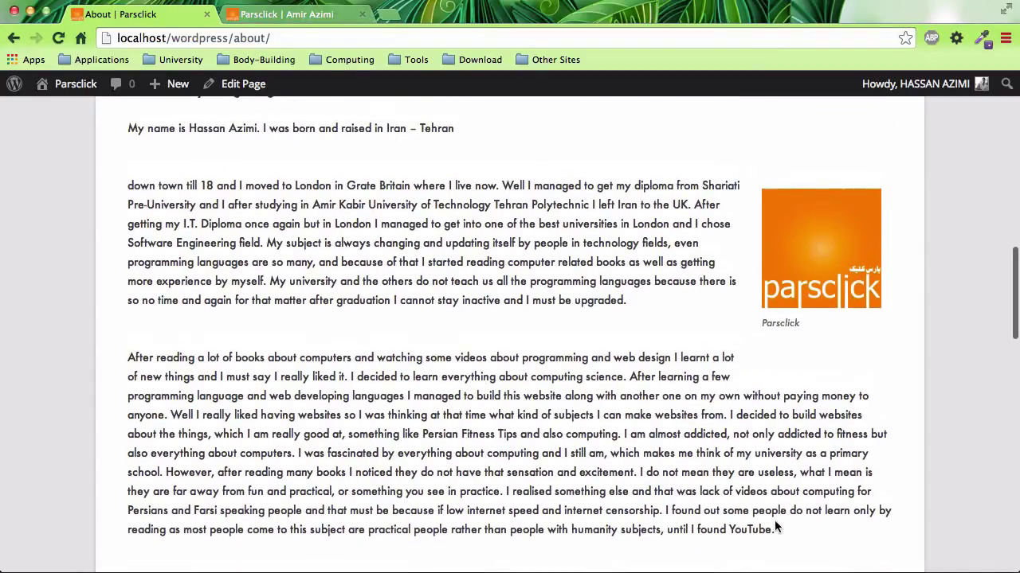
- Highlight the biography paragraphs, then switch to the Parsclick home page tab
drag(775, 531, 116, 186)
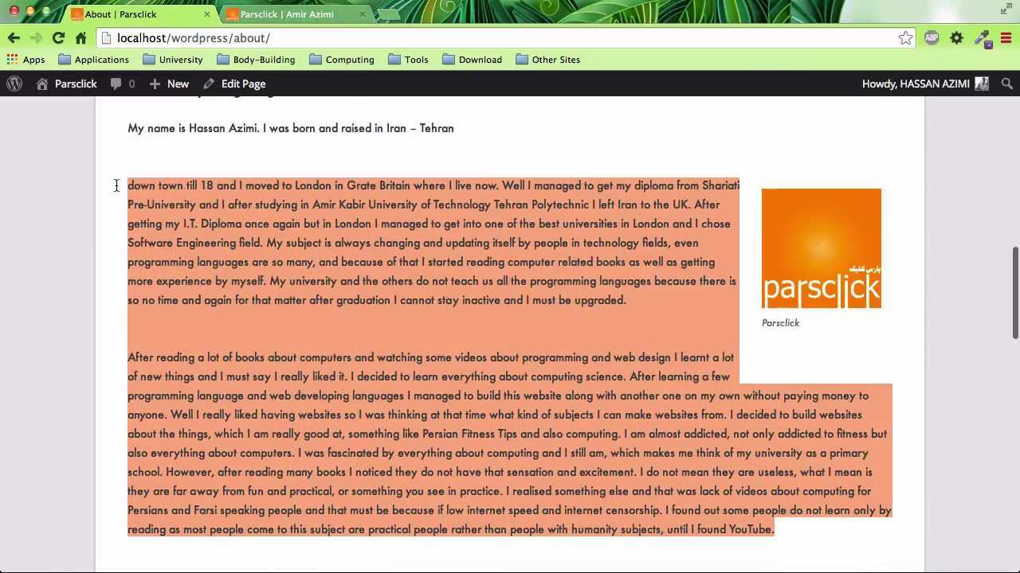
click(380, 403)
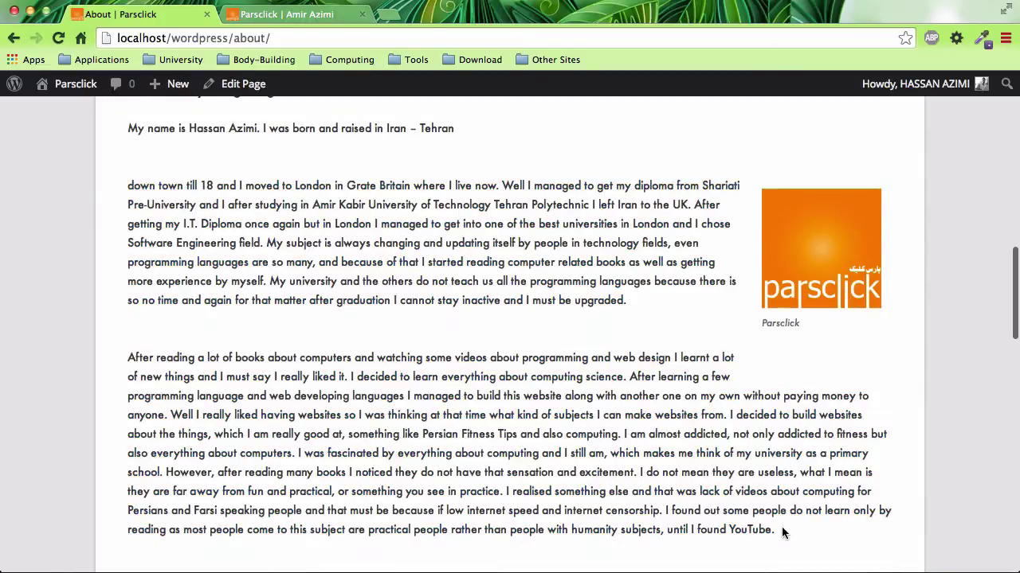
drag(783, 533, 252, 273)
click(396, 338)
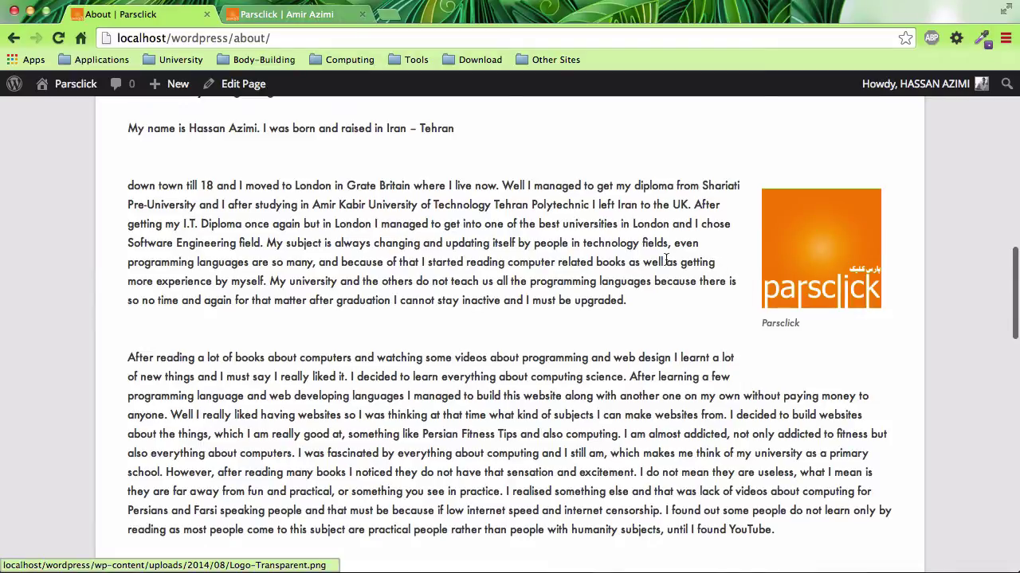
scroll(667, 266, up, 3)
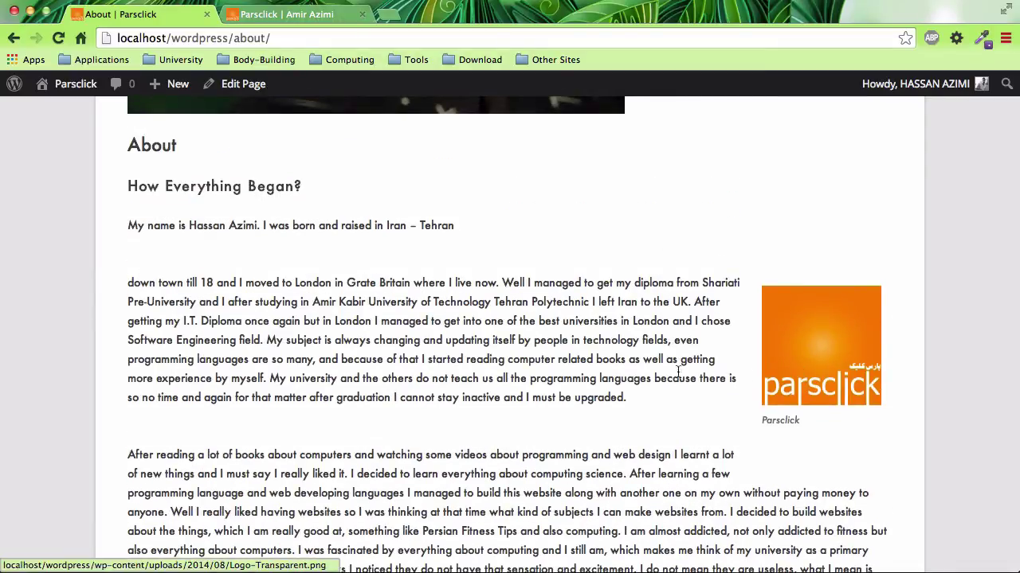
scroll(673, 373, up, 3)
scroll(673, 375, down, 2)
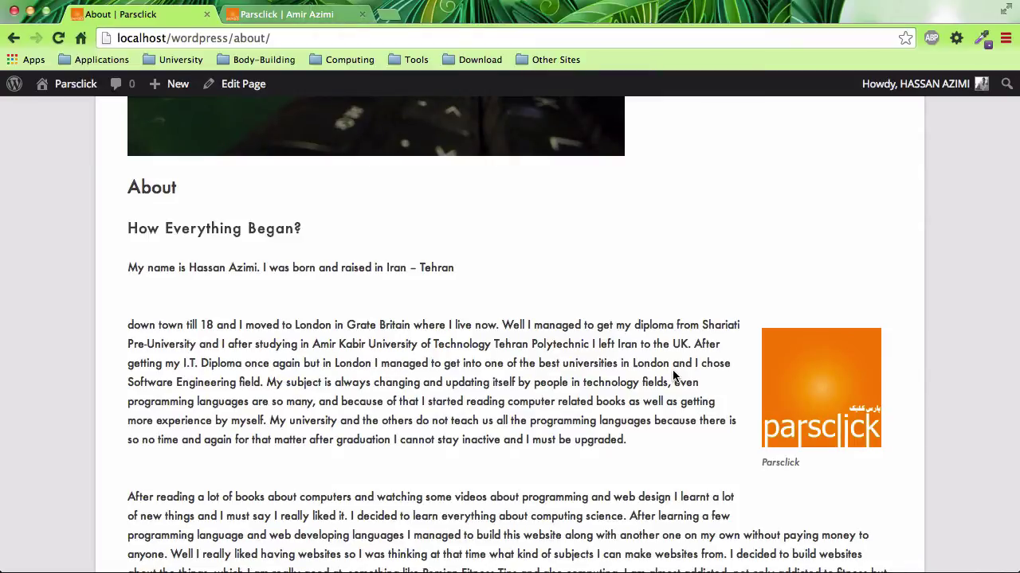
click(323, 16)
- Open Finder and compare the 01 exercise cooking folder with the themes folder
click(38, 571)
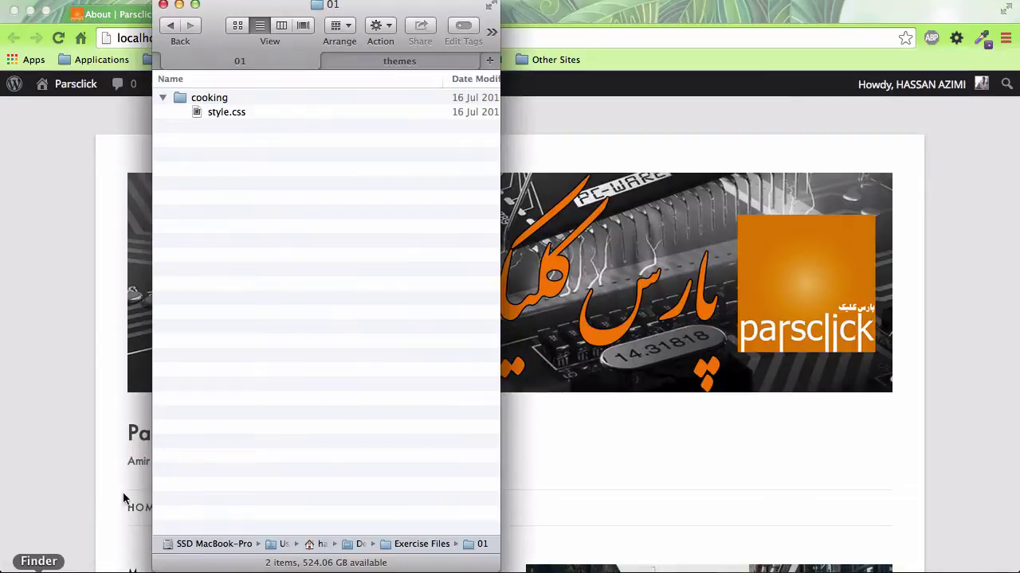
click(374, 61)
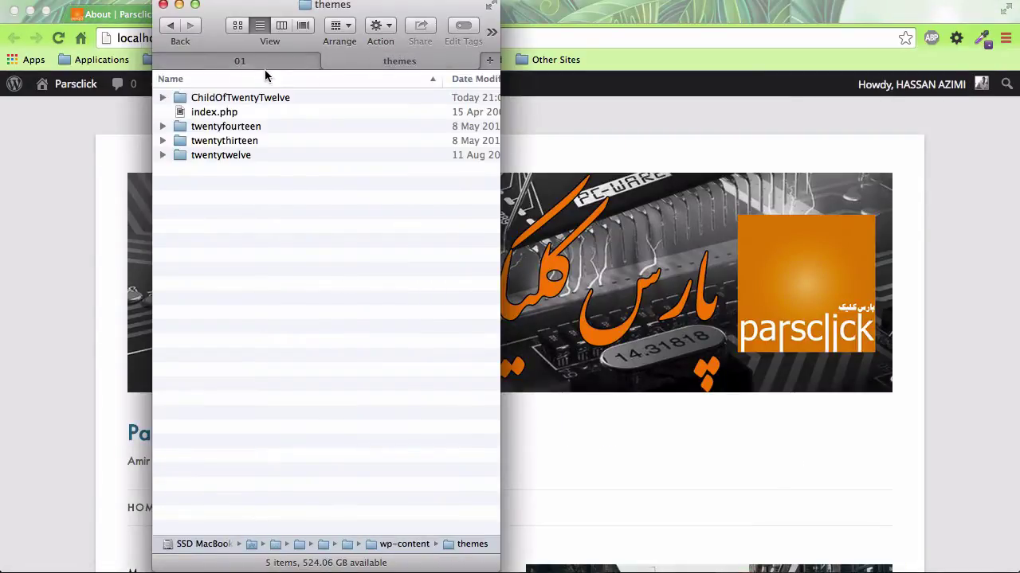
click(268, 64)
click(219, 98)
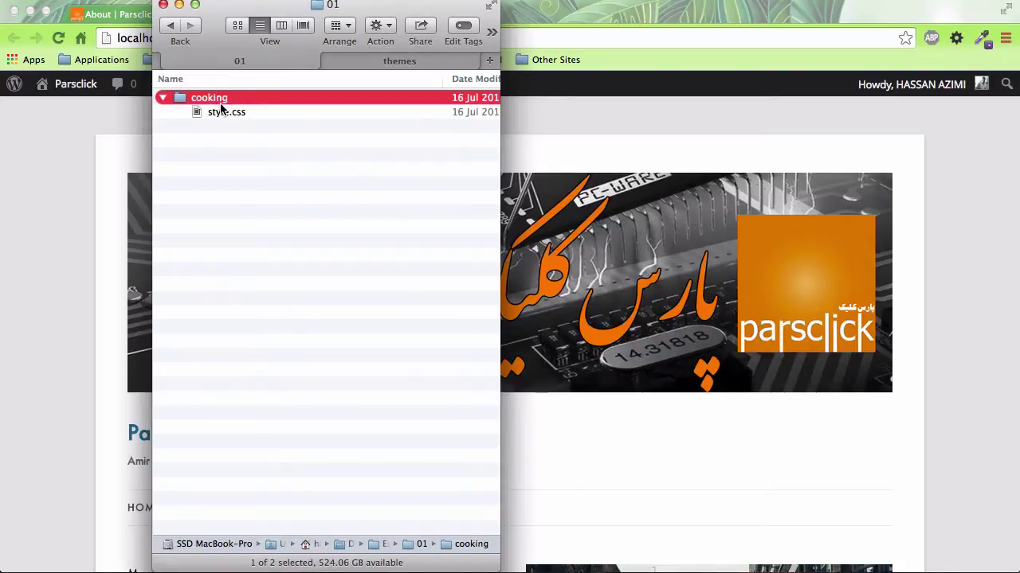
click(375, 63)
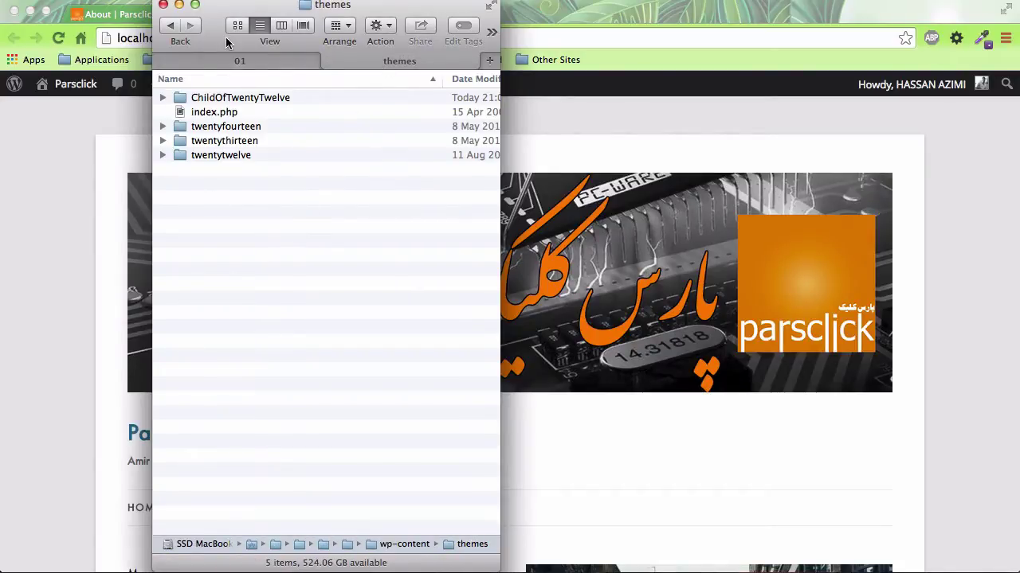
- Navigate up to the wordpress folder and back down into wp-content/themes
click(169, 28)
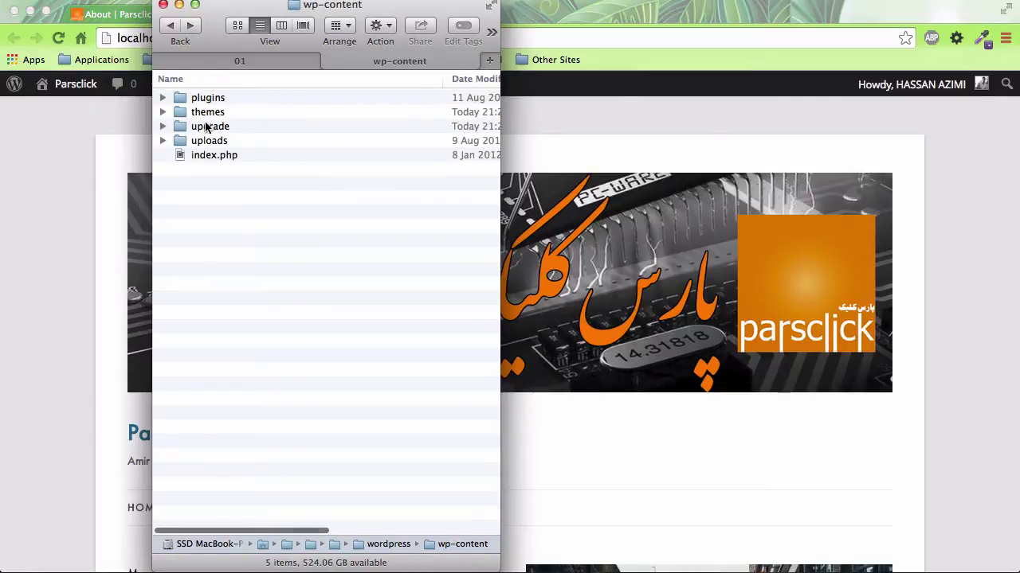
click(169, 28)
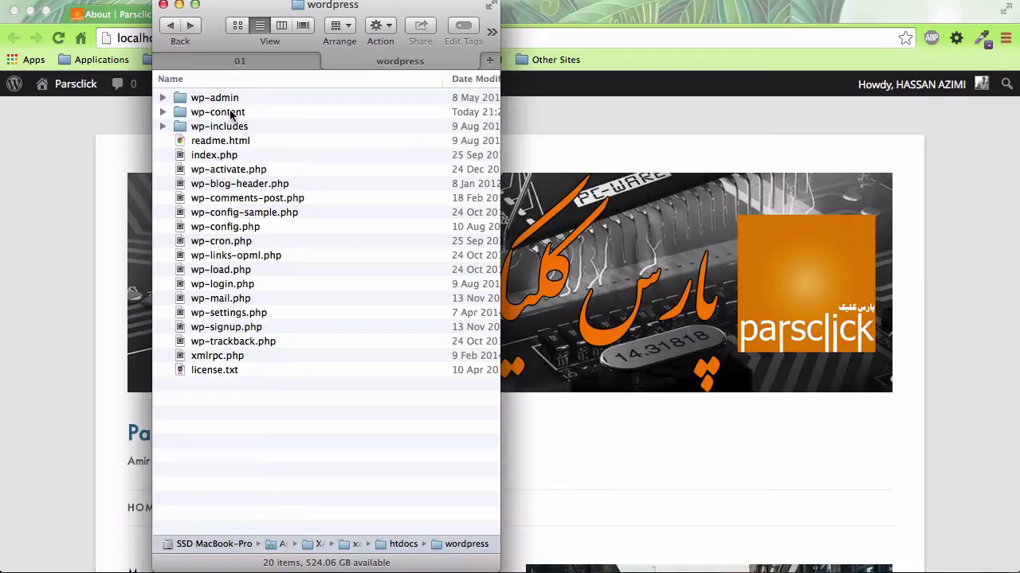
double_click(231, 113)
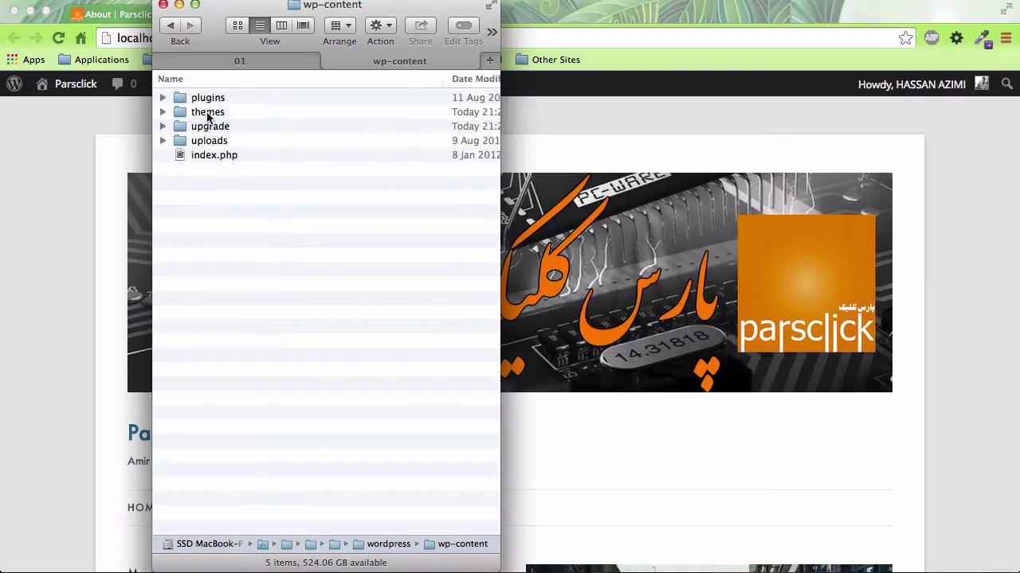
double_click(229, 112)
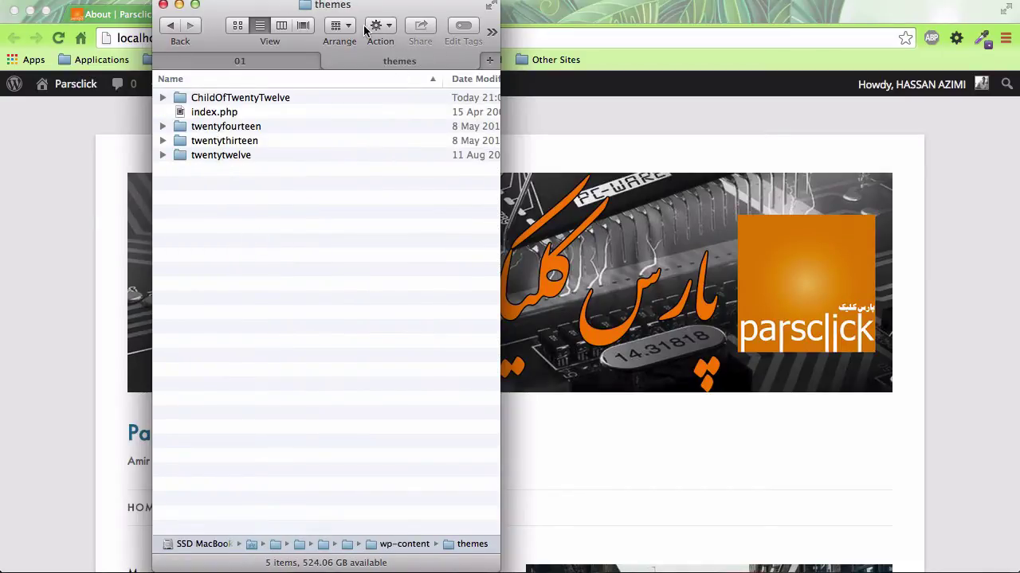
click(491, 32)
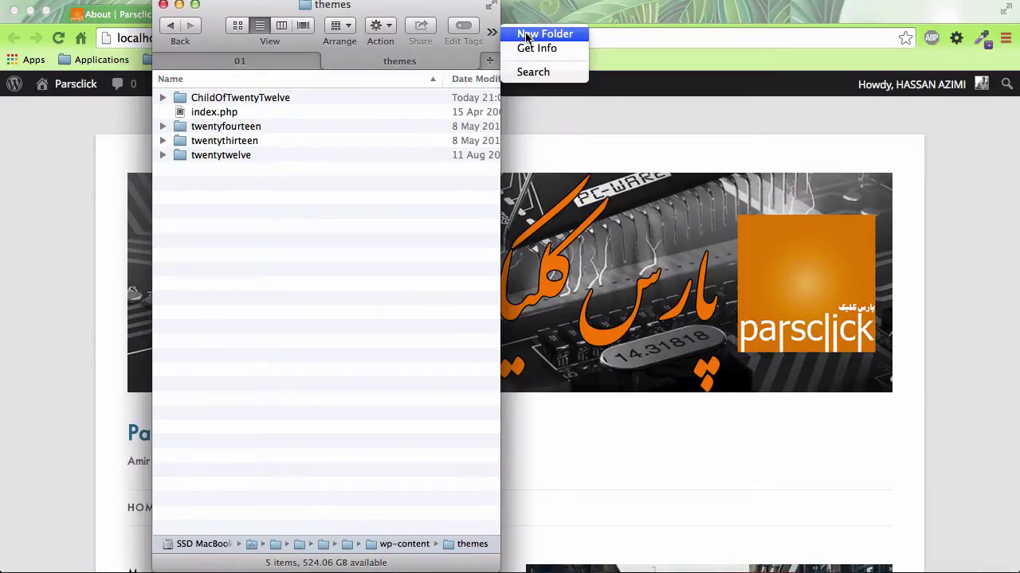
- Create a new folder in themes named COOKING, then rename it to lowercase cooking
click(526, 34)
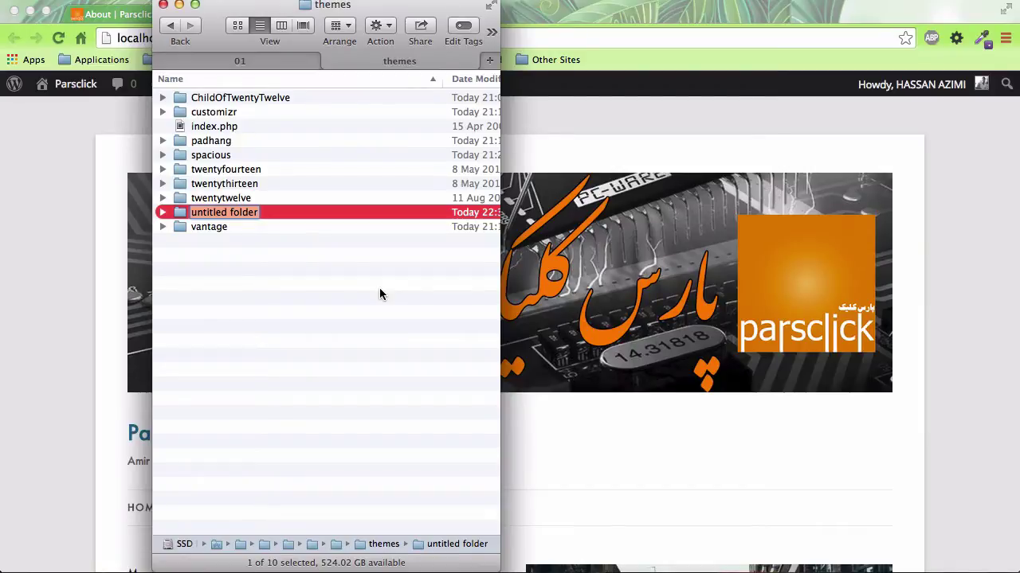
text(COOKING)
key(Return)
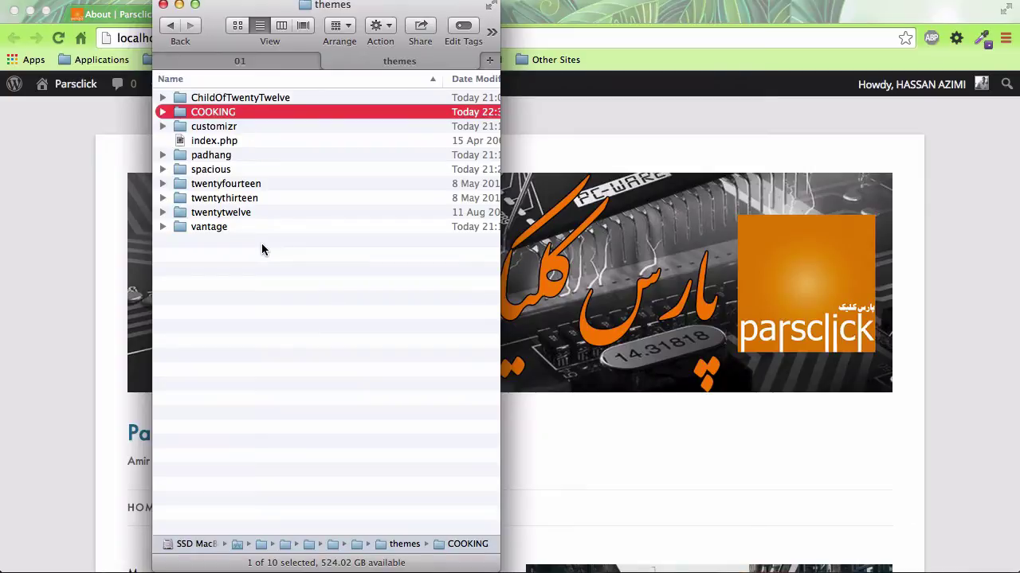
key(Return)
text(cooking)
key(Return)
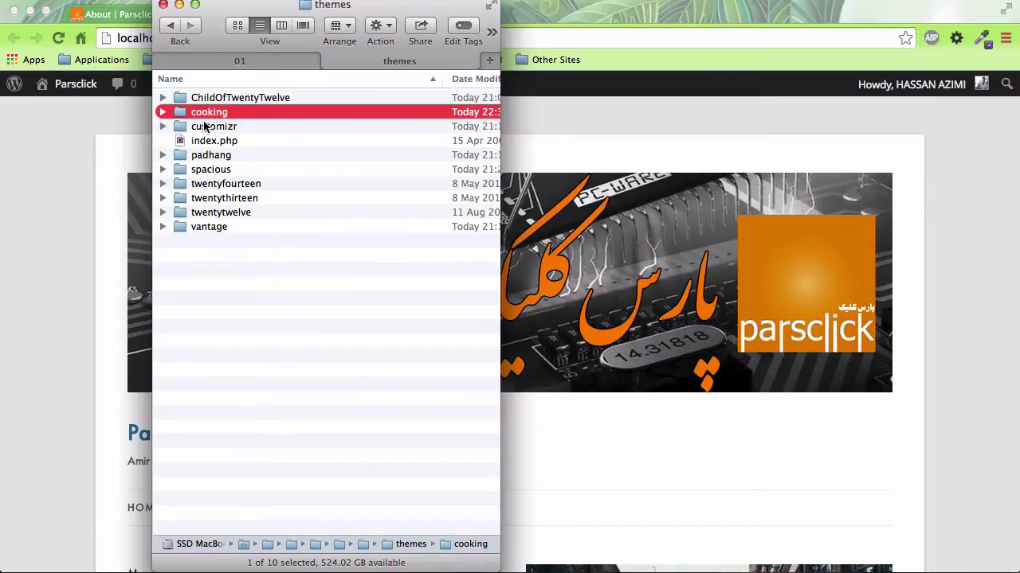
click(205, 126)
- Delete the customizr, padhang, spacious and vantage theme folders
super+click(219, 155)
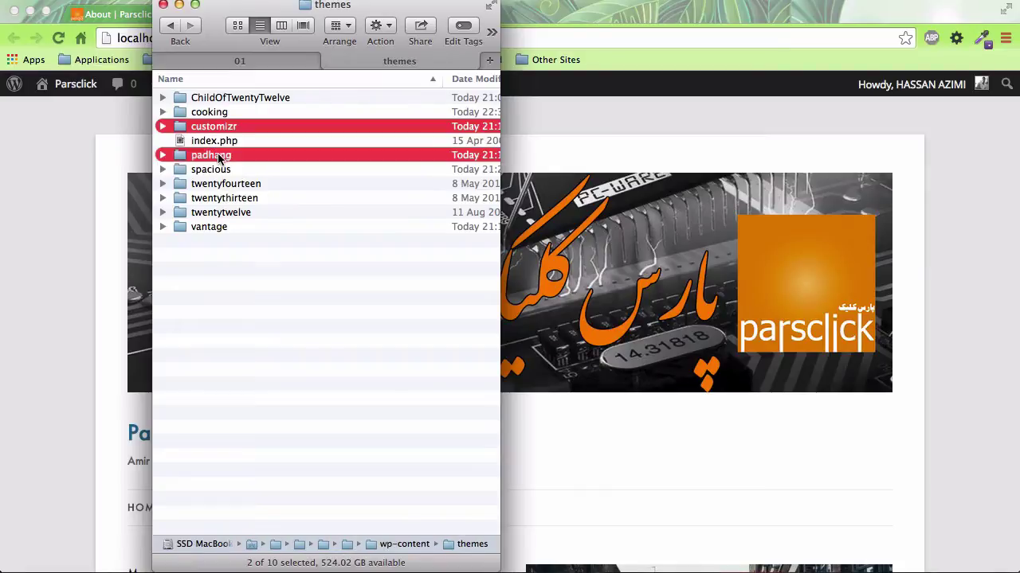
super+click(222, 169)
super+click(210, 227)
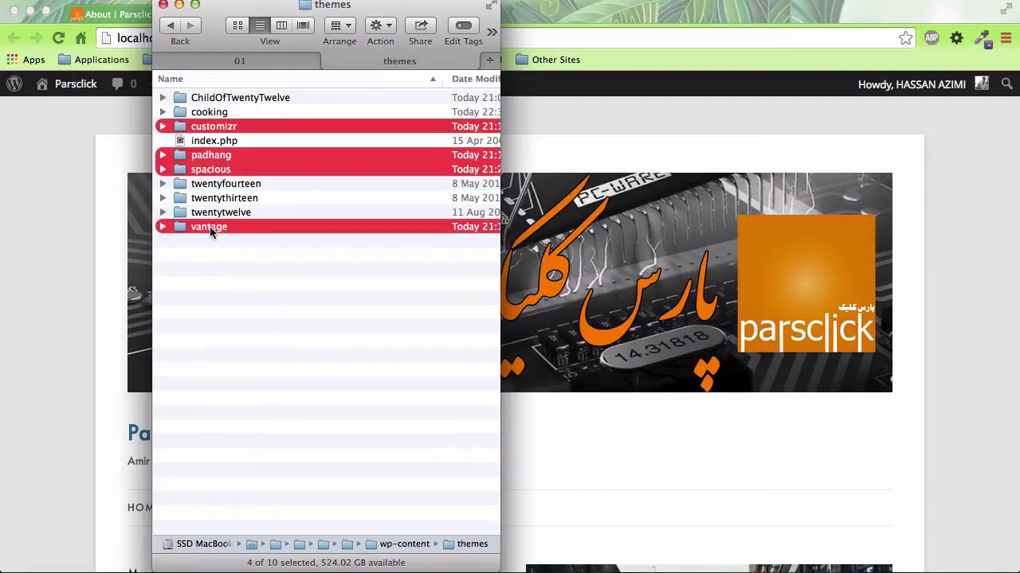
key(super+BackSpace)
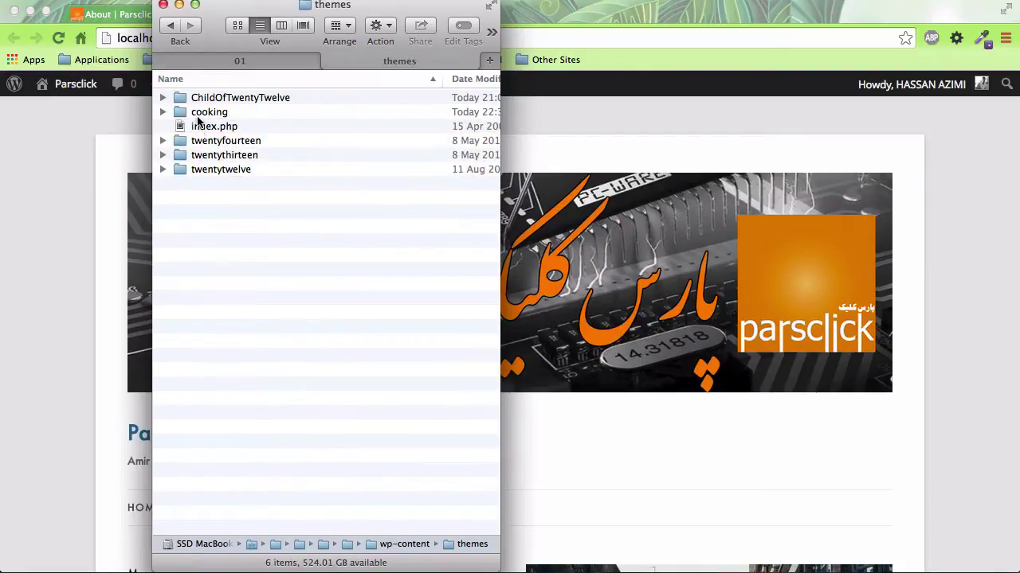
- Paste a copy of the 01 exercise style.css into the new cooking folder
double_click(199, 113)
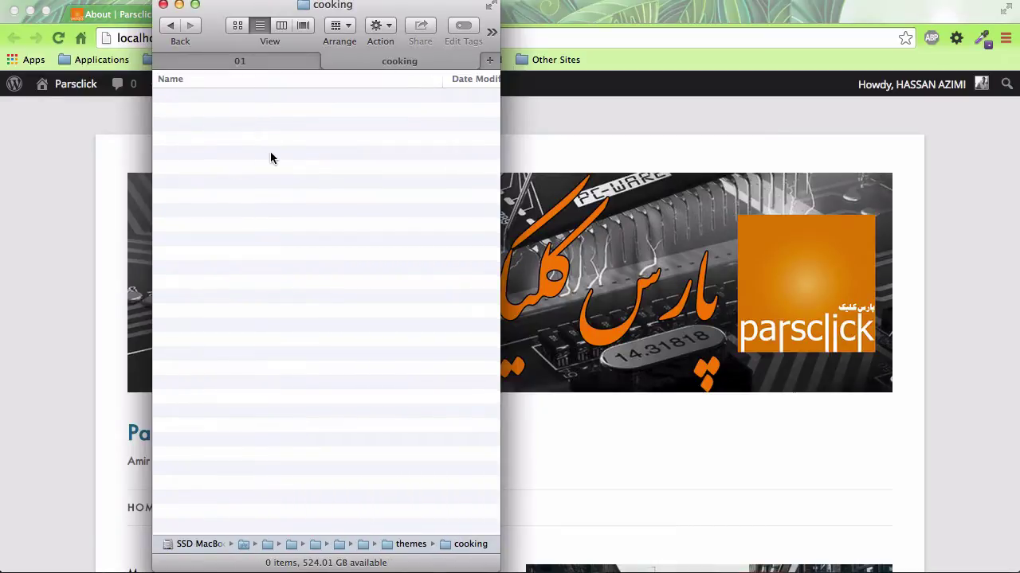
click(234, 63)
click(218, 113)
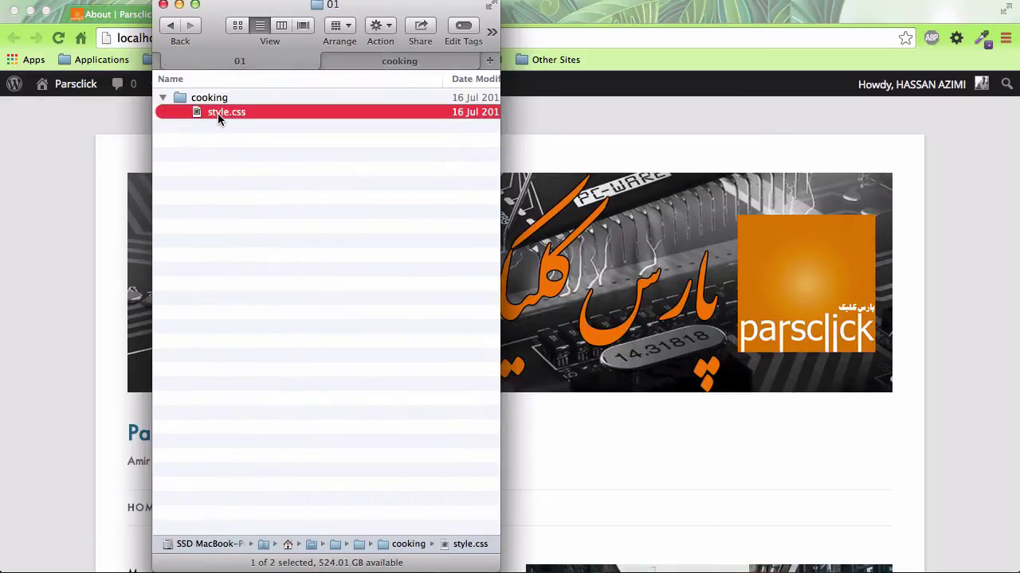
click(380, 63)
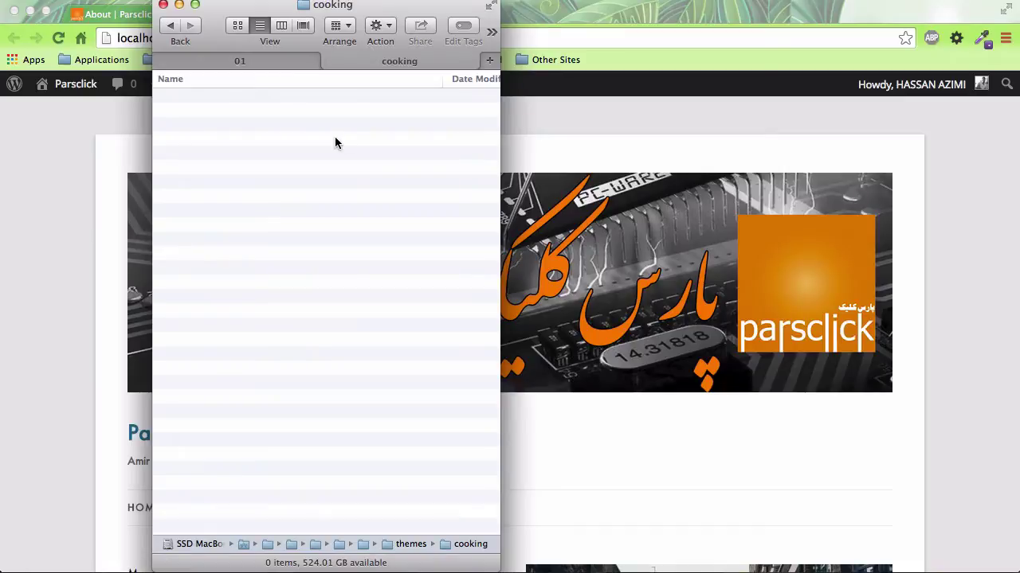
key(super+v)
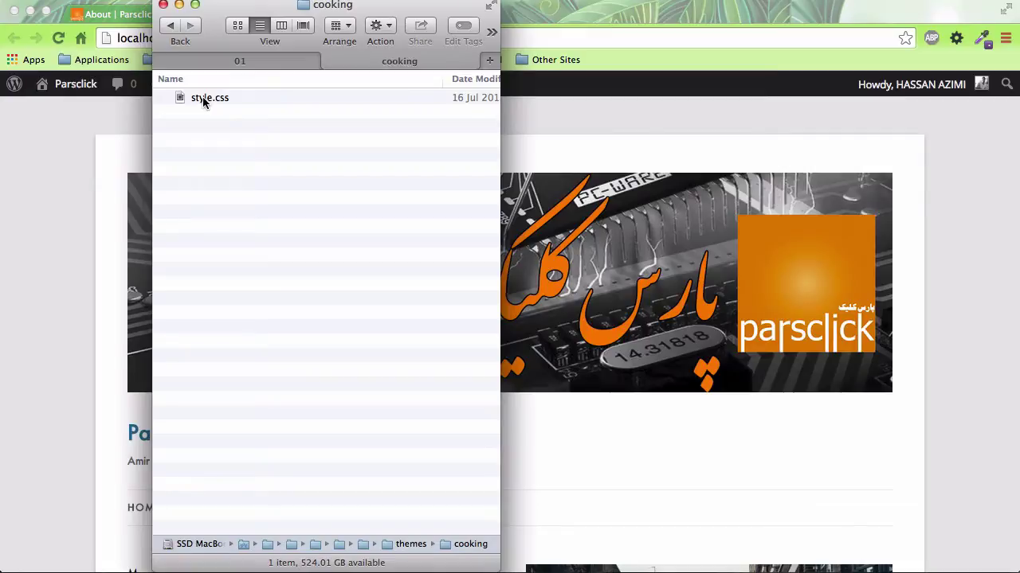
click(204, 99)
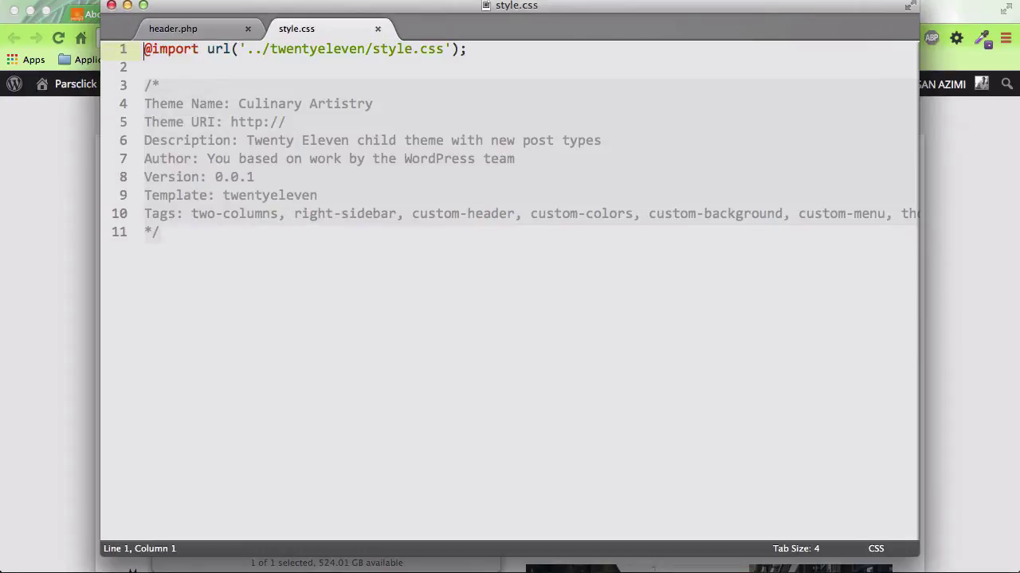
click(111, 5)
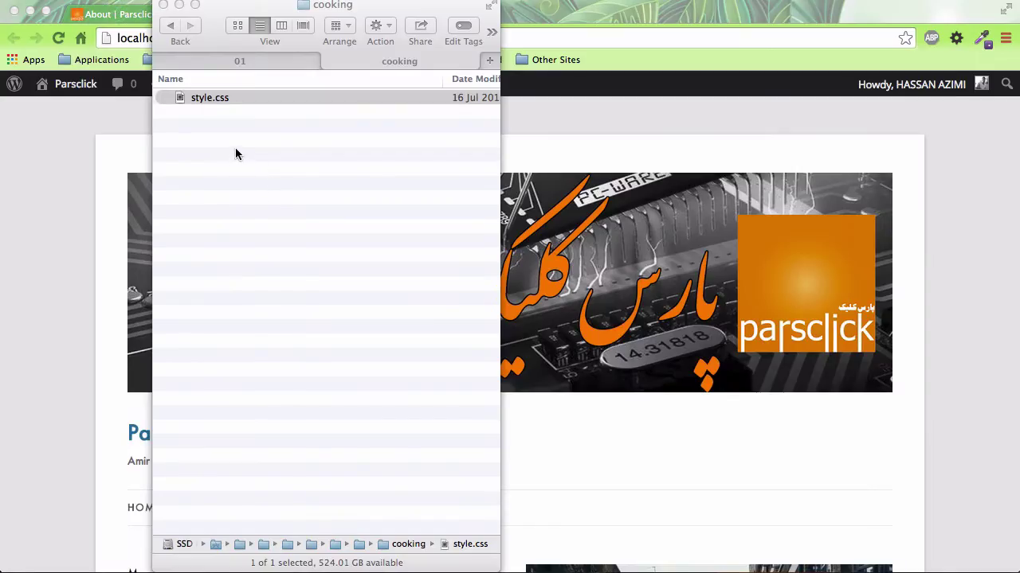
click(181, 99)
- Open the copied style.css, check its Theme Name 'Parsclick Artistry' line, and save it
double_click(190, 98)
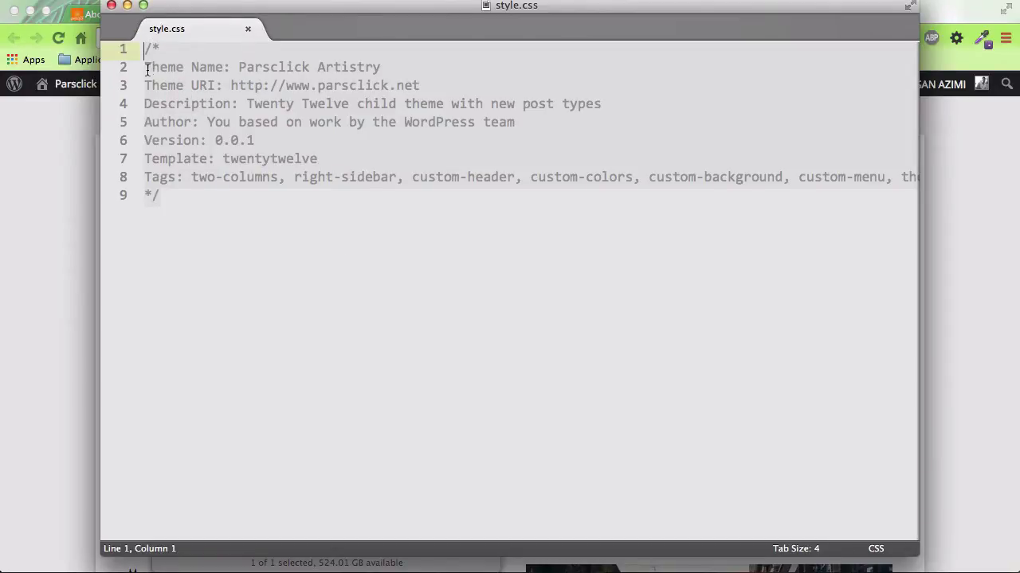
drag(145, 67, 382, 69)
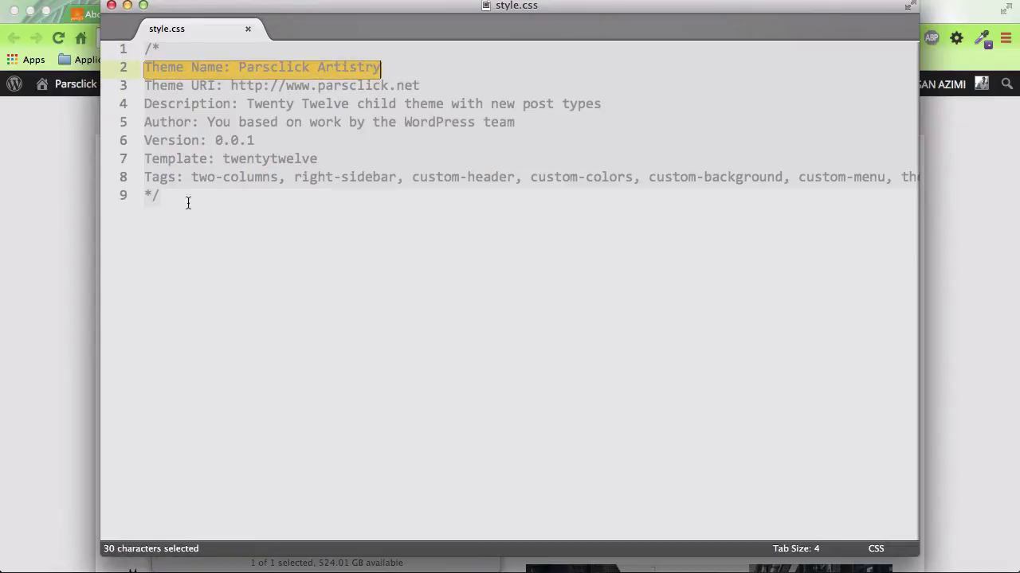
click(158, 71)
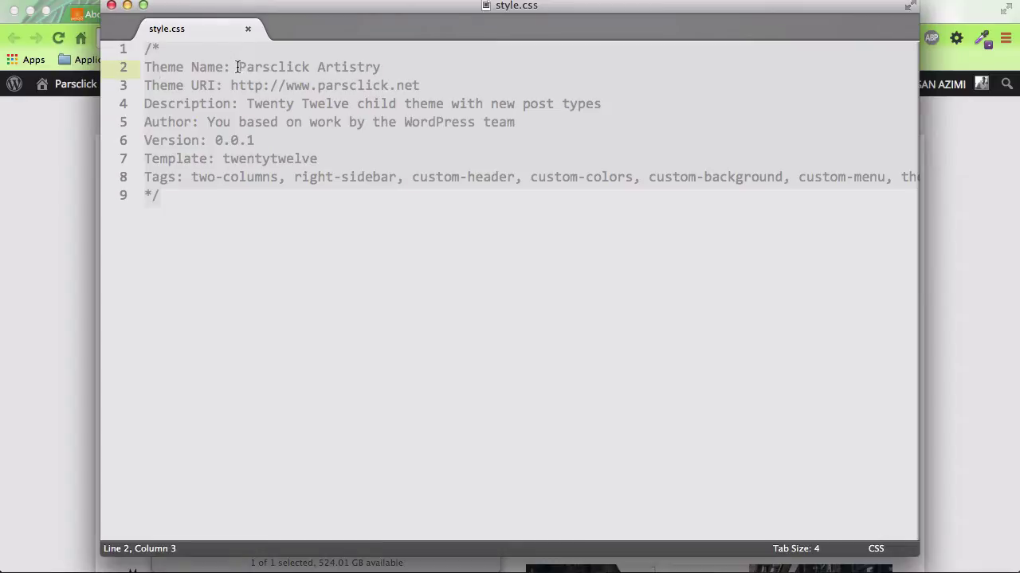
drag(237, 67, 385, 66)
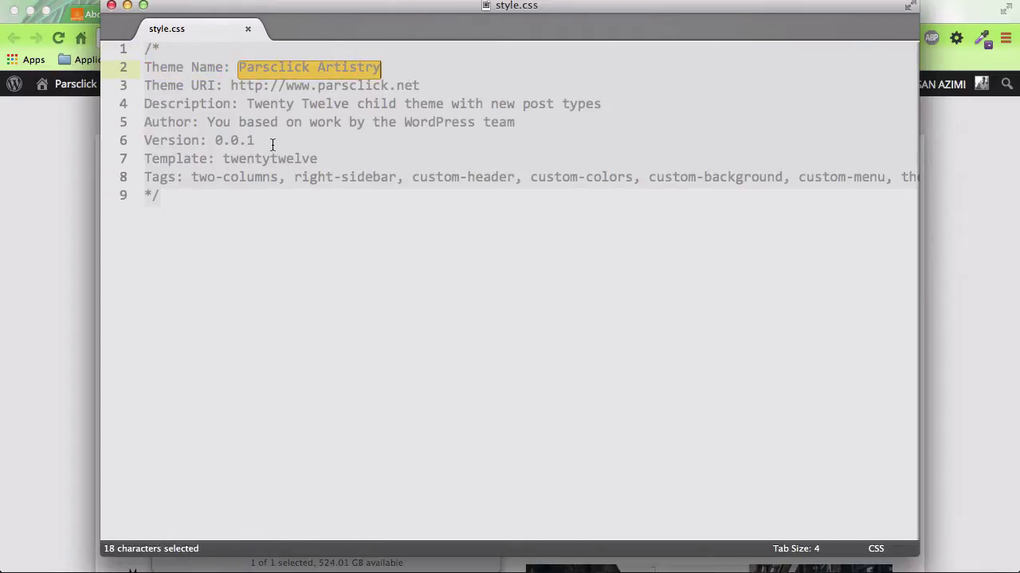
click(315, 136)
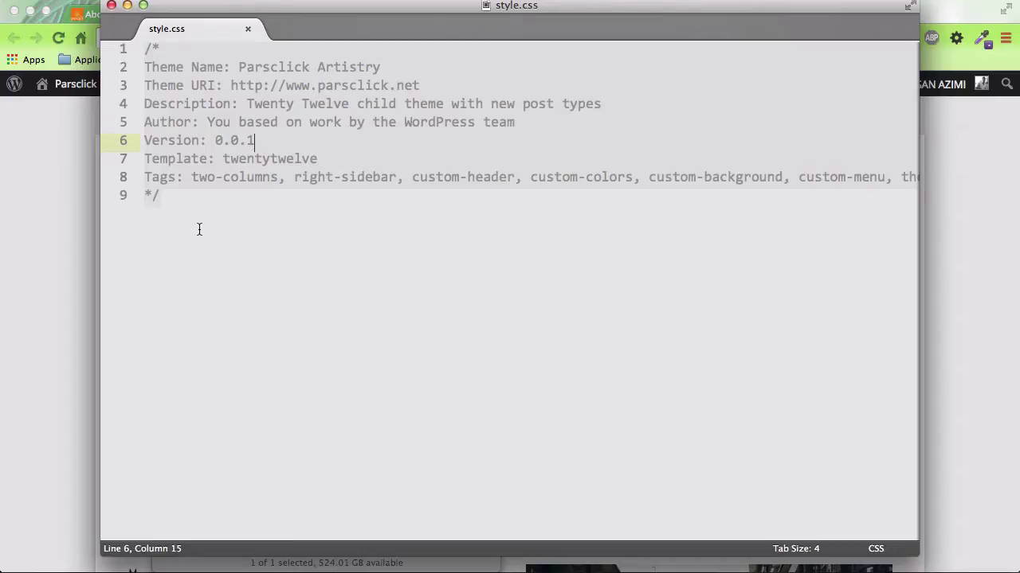
key(super+s)
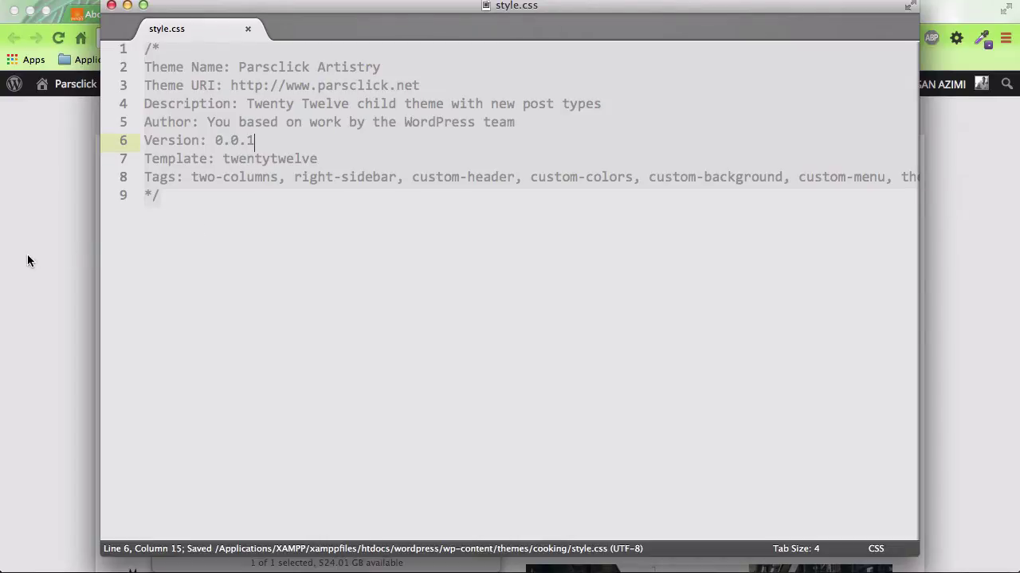
click(28, 261)
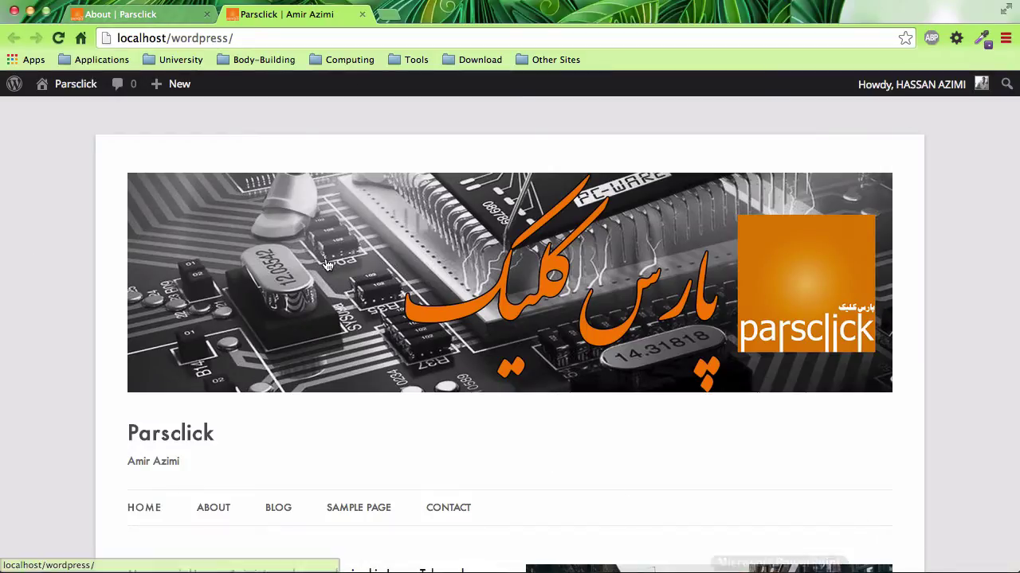
- Activate the Parsclick Artistry theme from Appearance > Themes in the dashboard
click(147, 14)
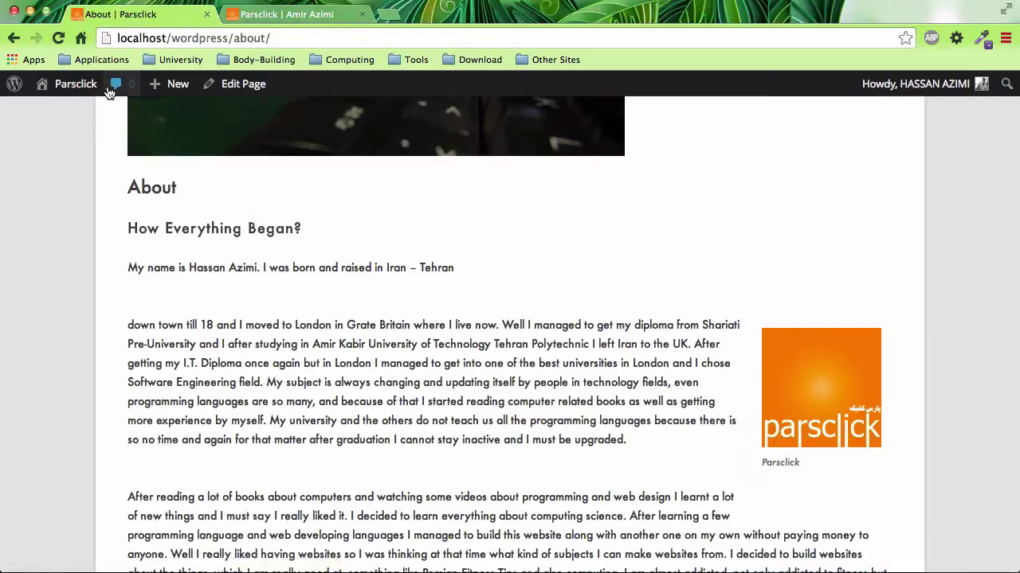
mouse_move(80, 84)
click(59, 109)
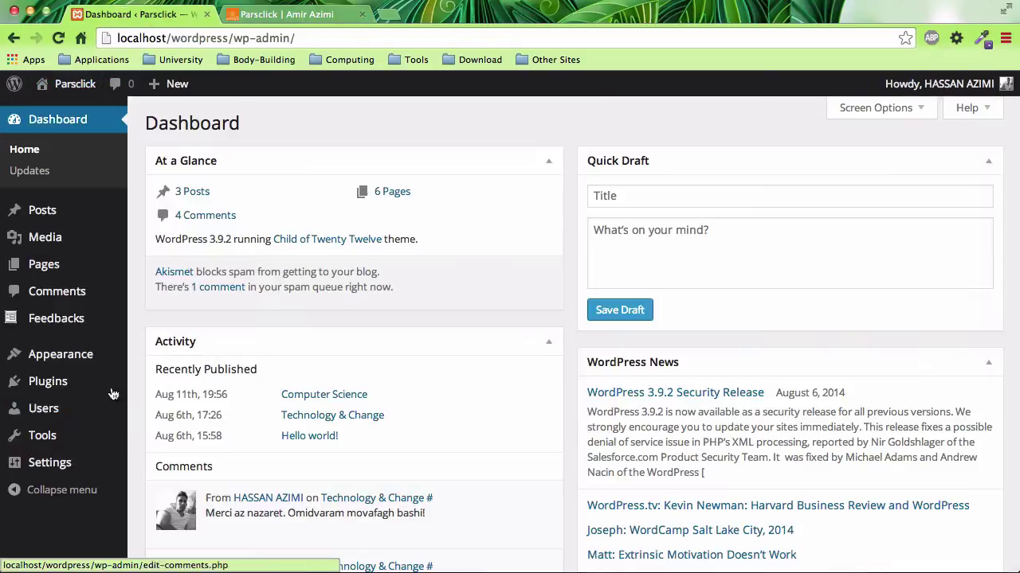
click(67, 363)
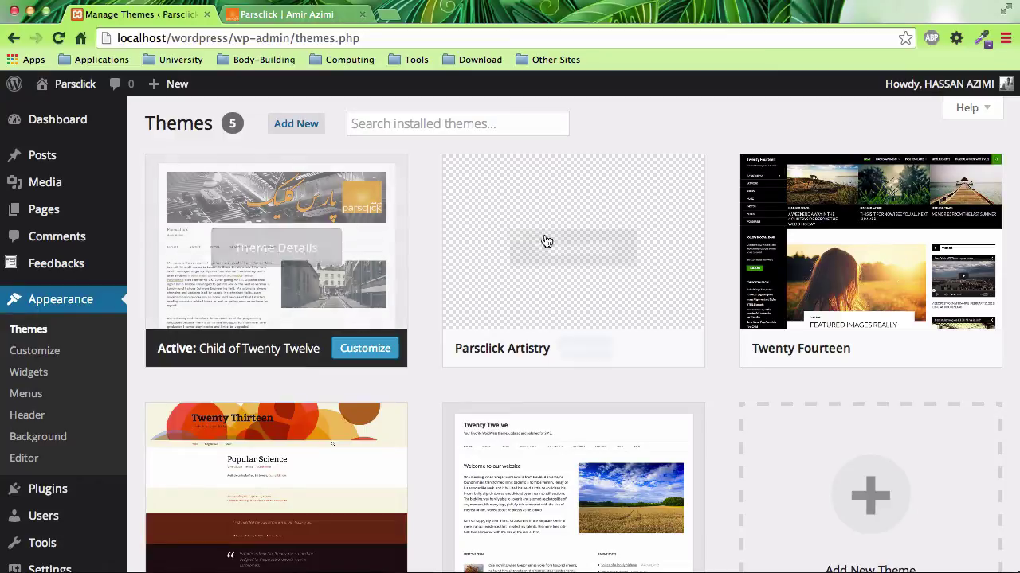
scroll(421, 295, down, 1)
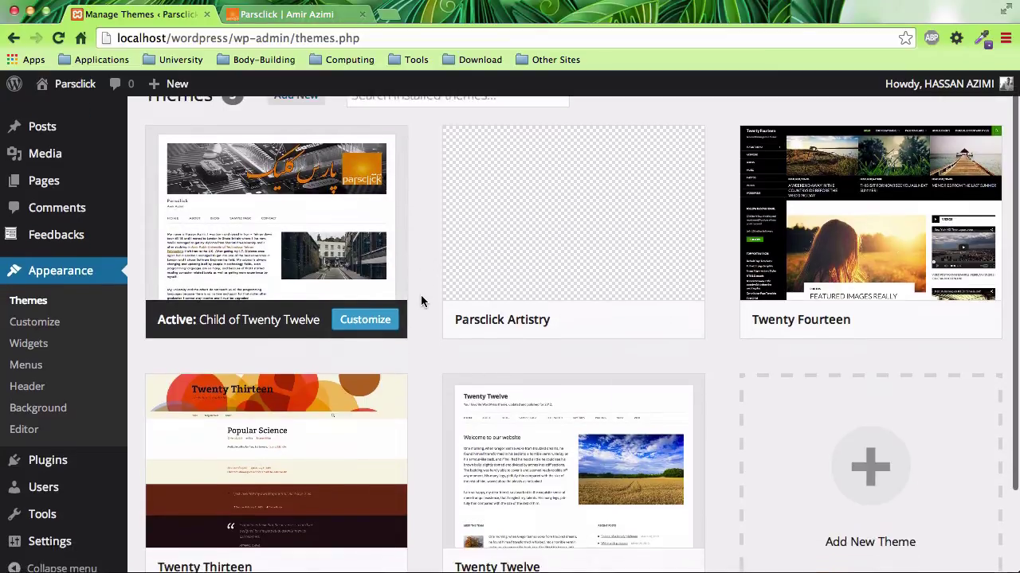
scroll(528, 439, down, 2)
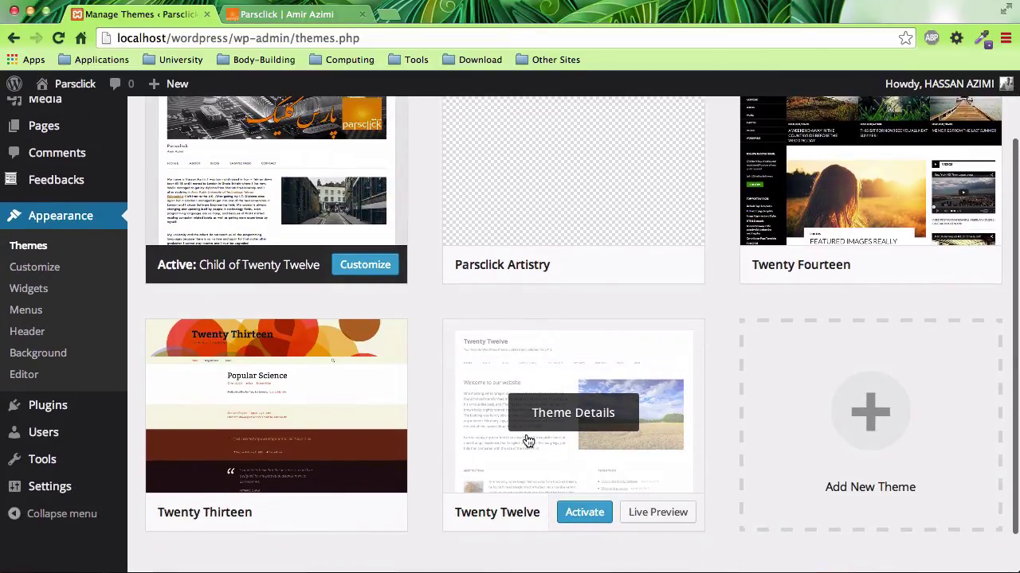
scroll(528, 439, up, 3)
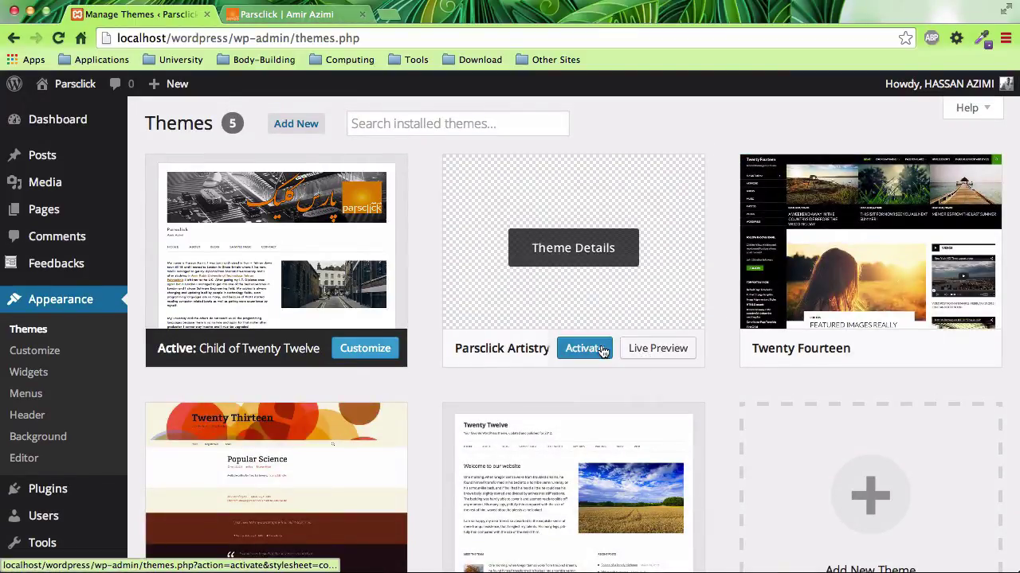
click(603, 353)
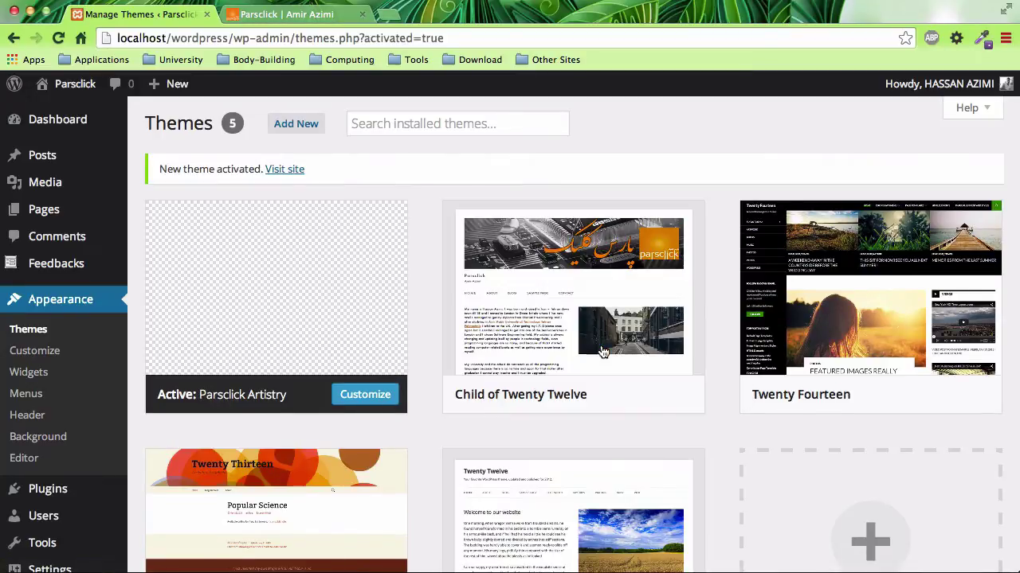
click(294, 23)
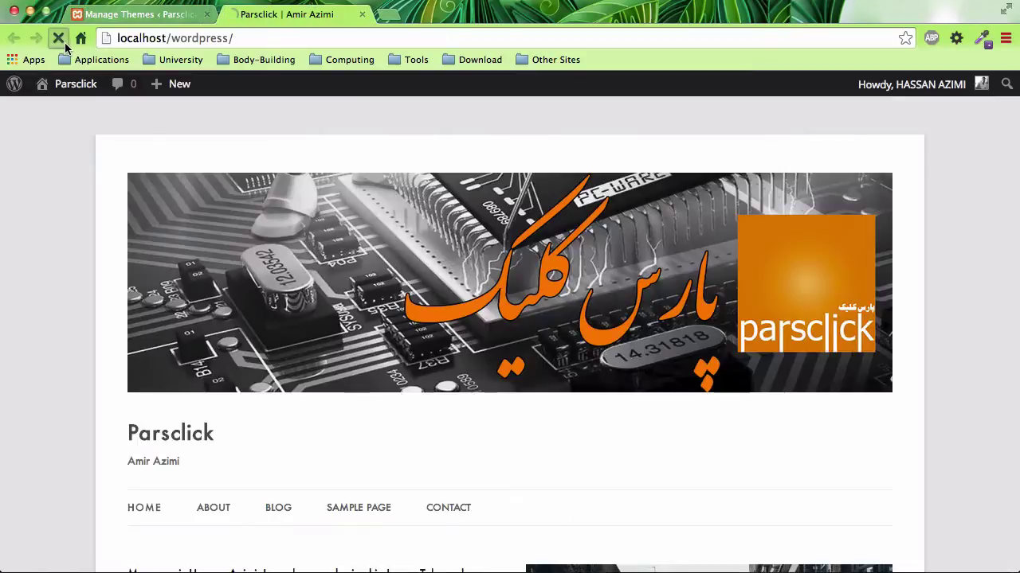
- Reload the front page to see it unstyled, then bring style.css up in TextMate
click(58, 37)
scroll(44, 322, down, 5)
scroll(44, 322, up, 5)
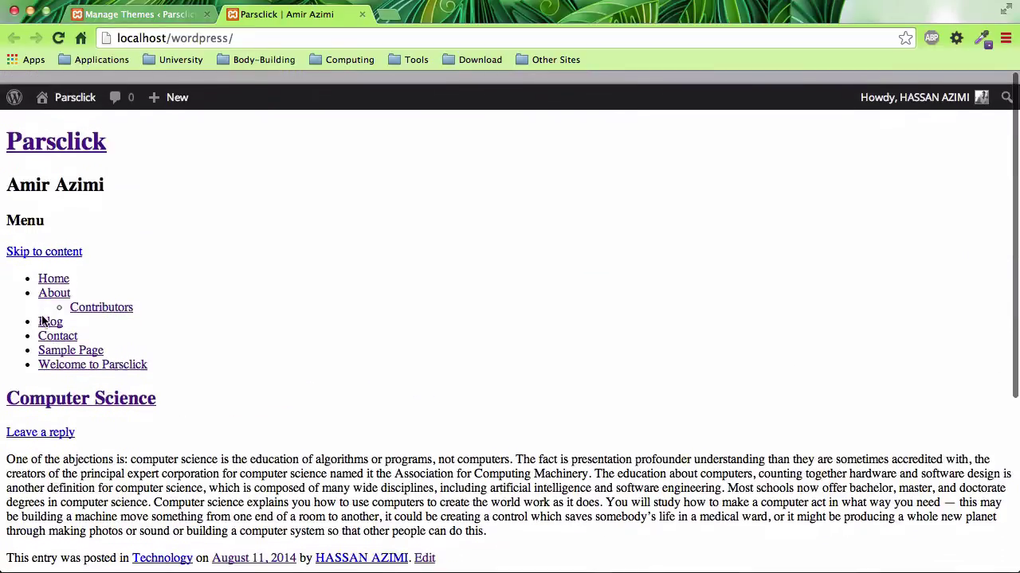
scroll(44, 322, down, 5)
scroll(44, 321, down, 1)
scroll(45, 324, up, 5)
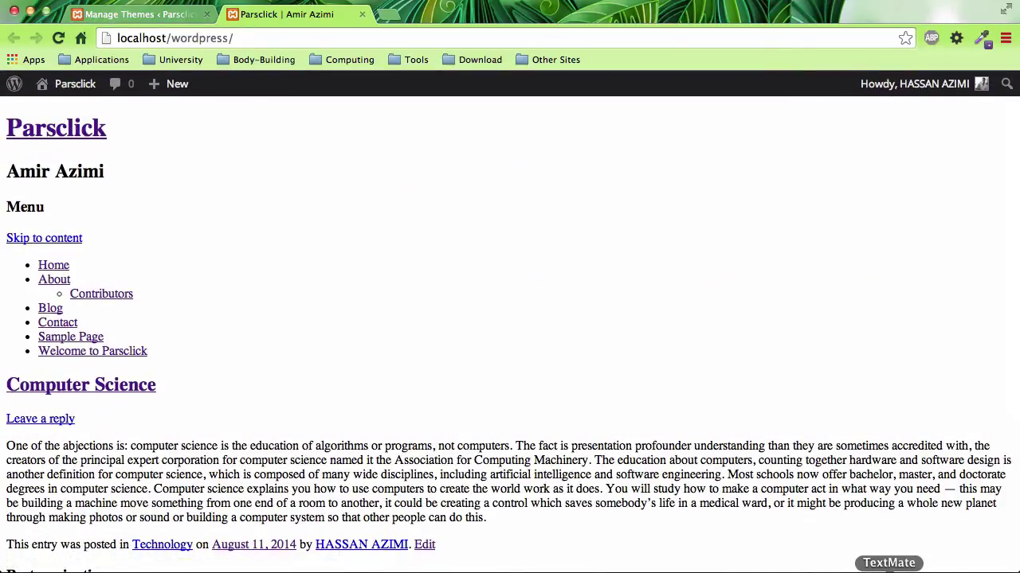
click(916, 570)
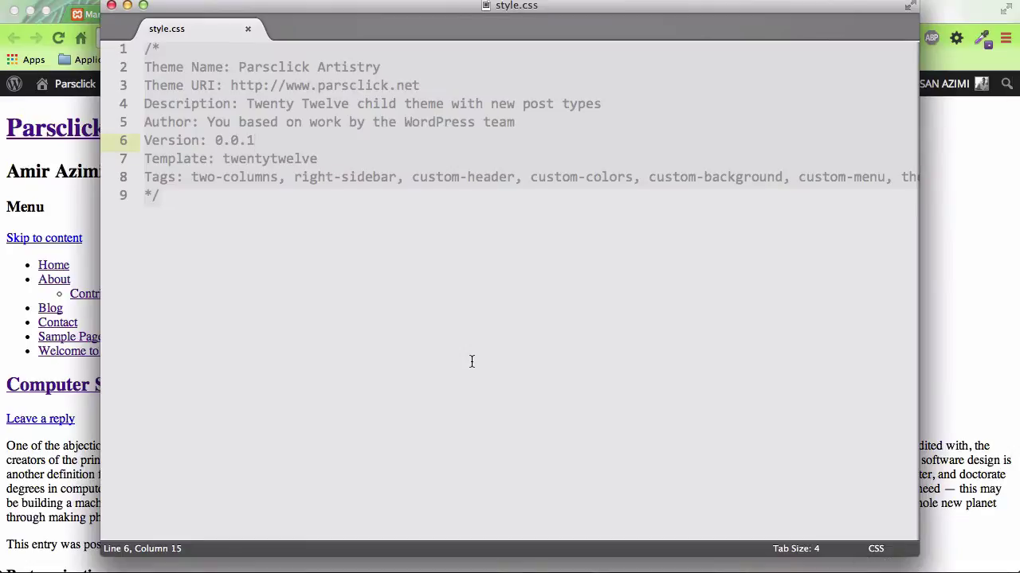
click(192, 209)
key(Return)
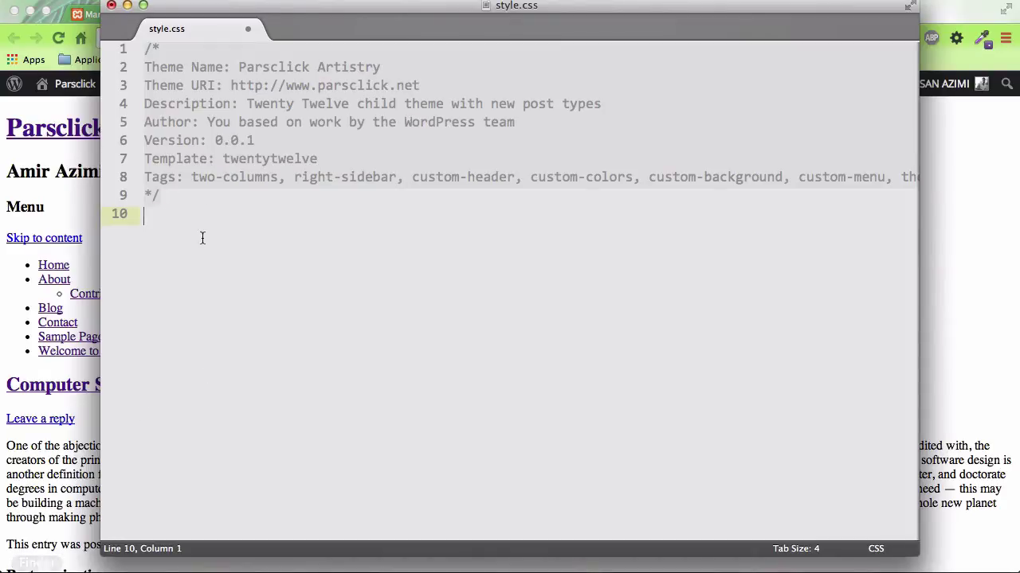
drag(223, 158, 320, 156)
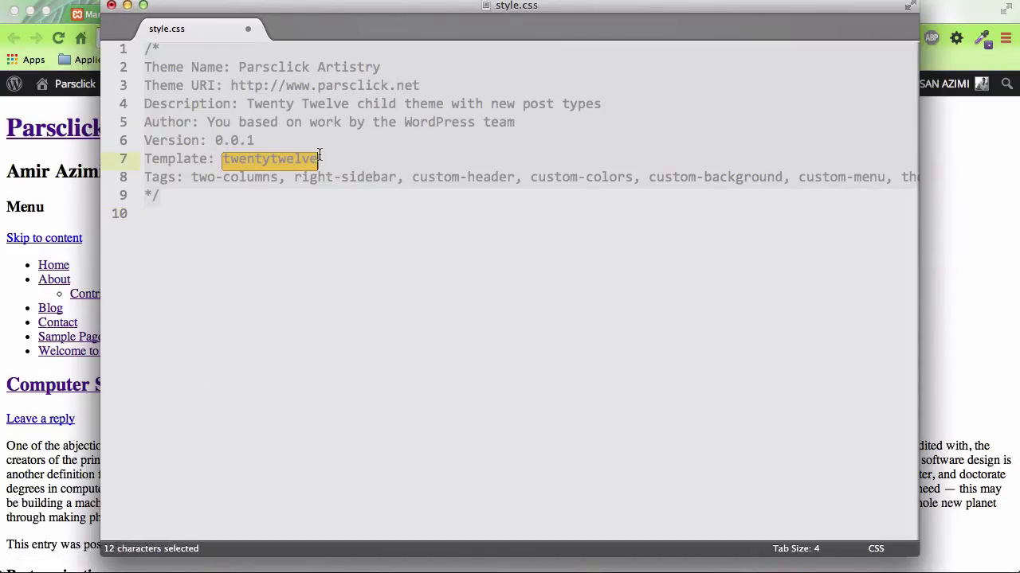
click(274, 213)
text(@import url('../twentyeleven/style.css');)
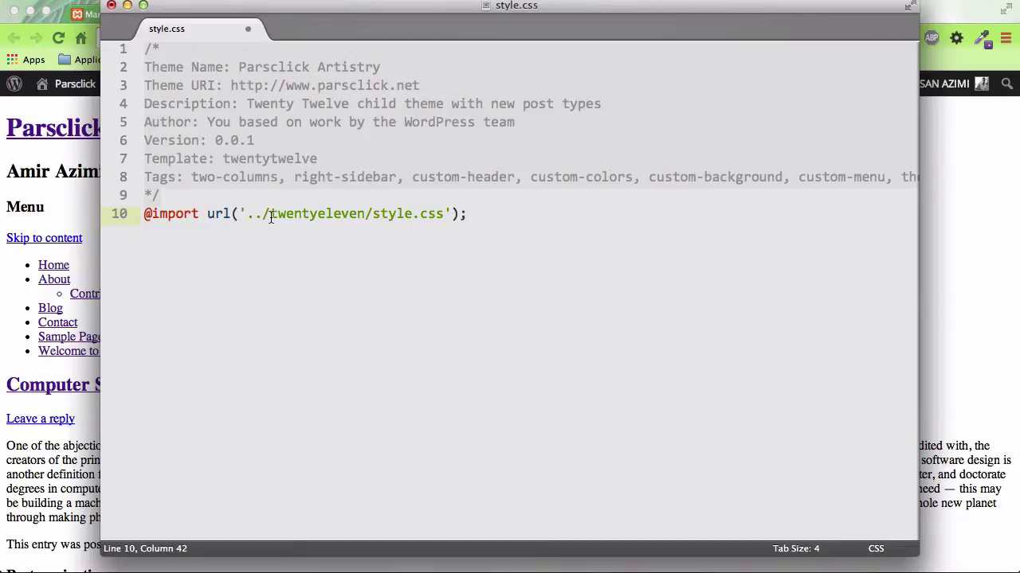
key(cmd+s)
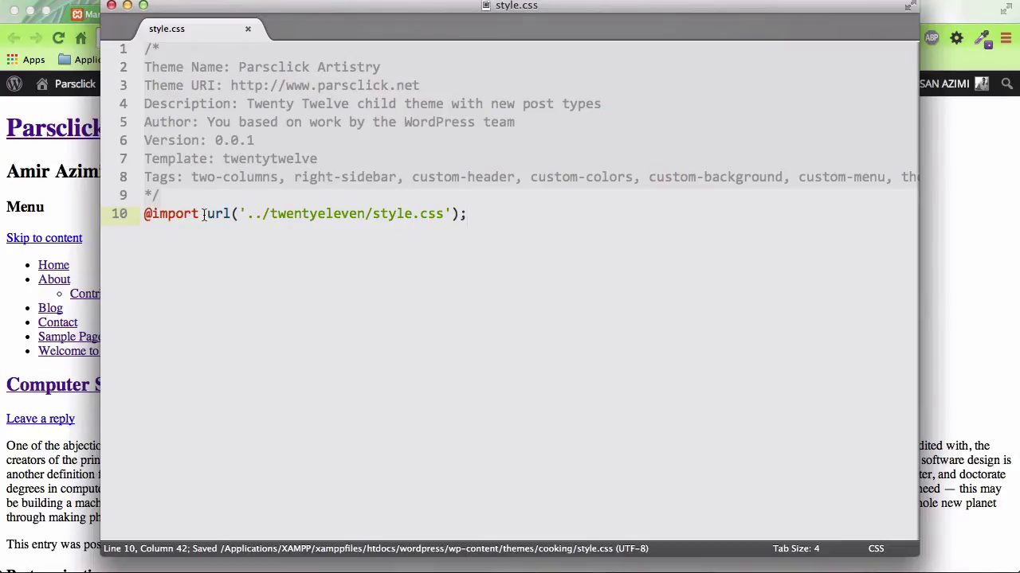
- Save style.css again and reload the front page to check the styling
drag(244, 213, 356, 209)
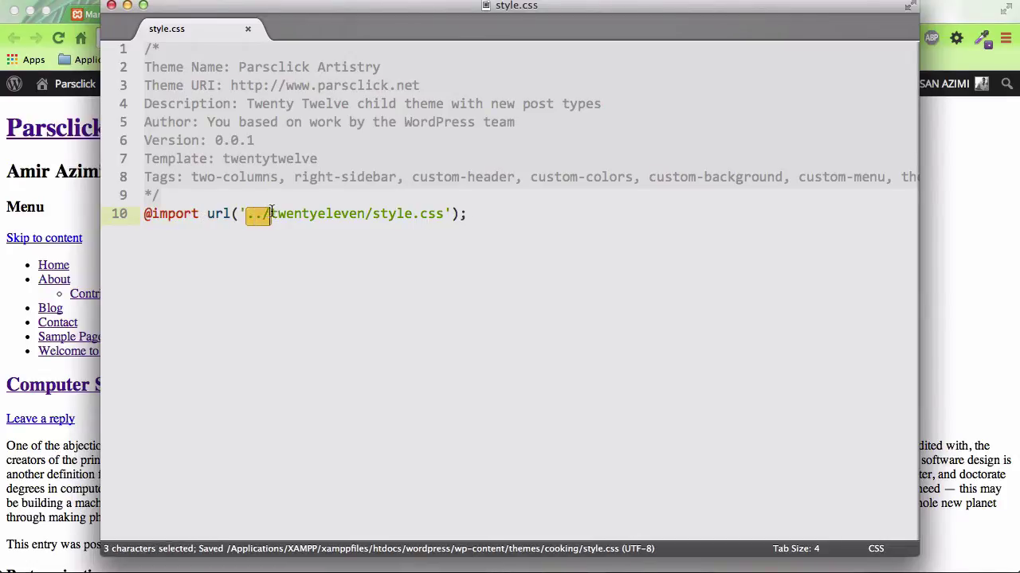
key(super+s)
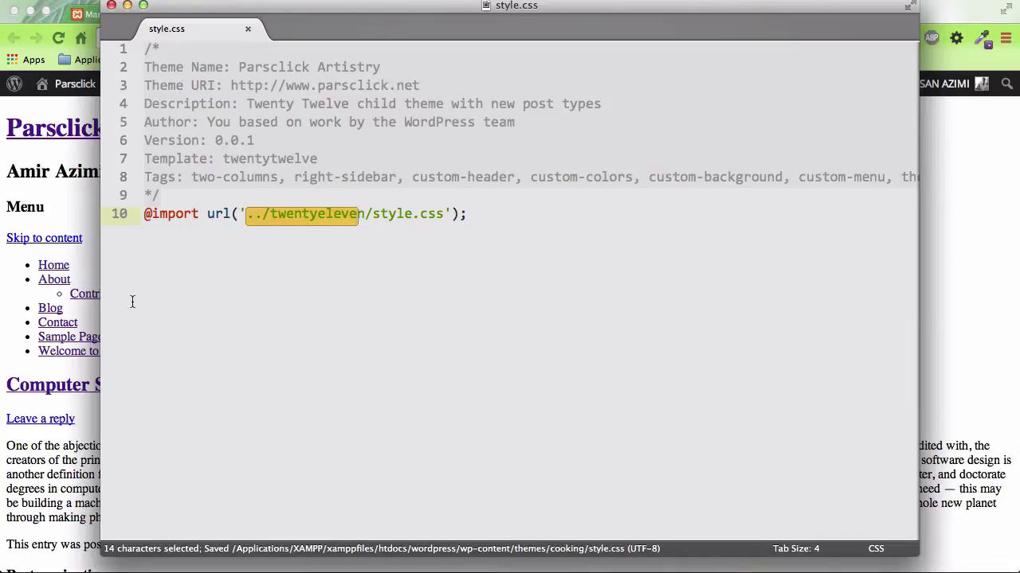
click(60, 301)
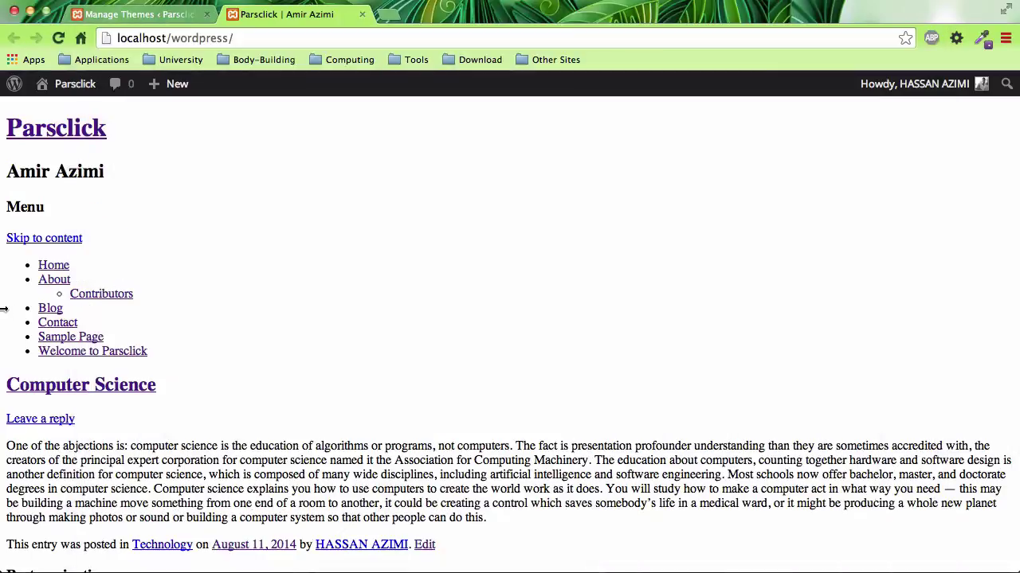
click(60, 38)
key(super+Tab)
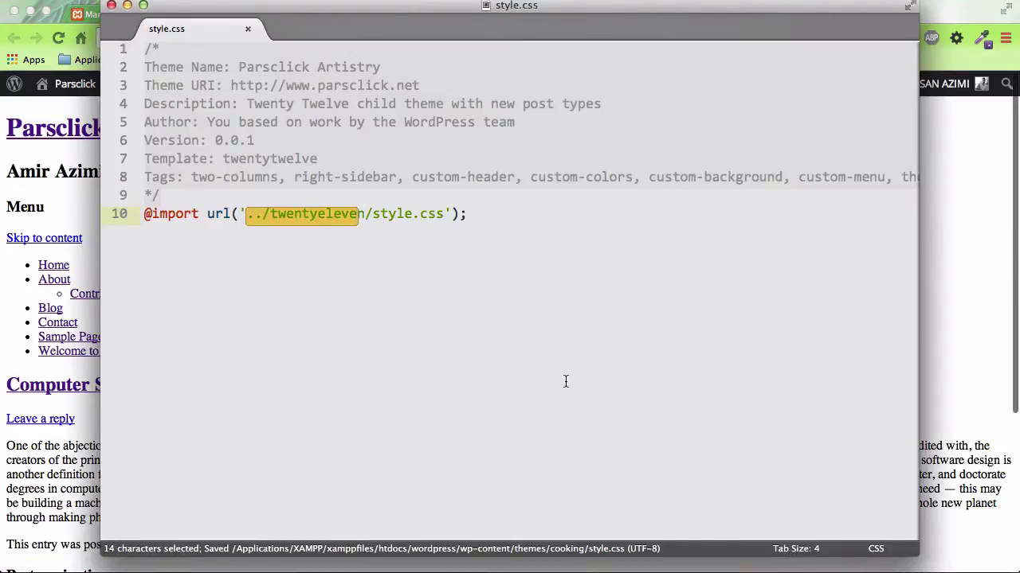
click(17, 364)
click(60, 37)
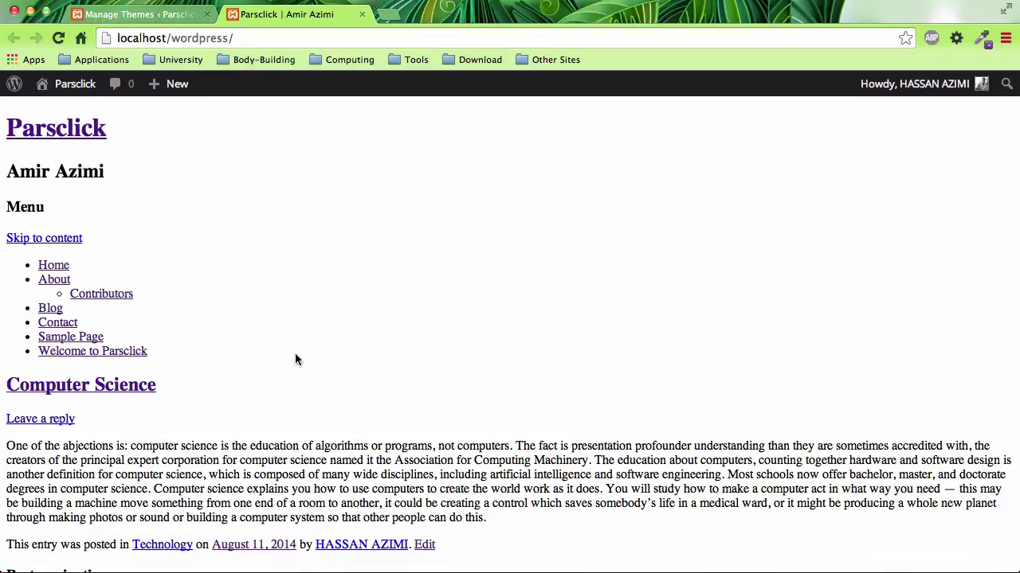
- Correct the import path to '../twentytwelve/style.css', save, and reload the front page
click(967, 567)
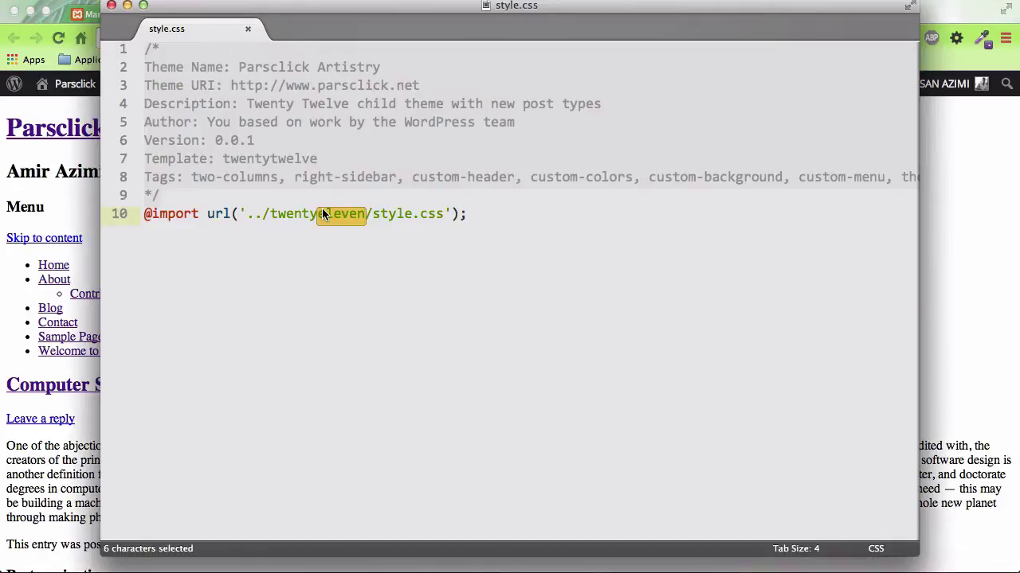
text(twe)
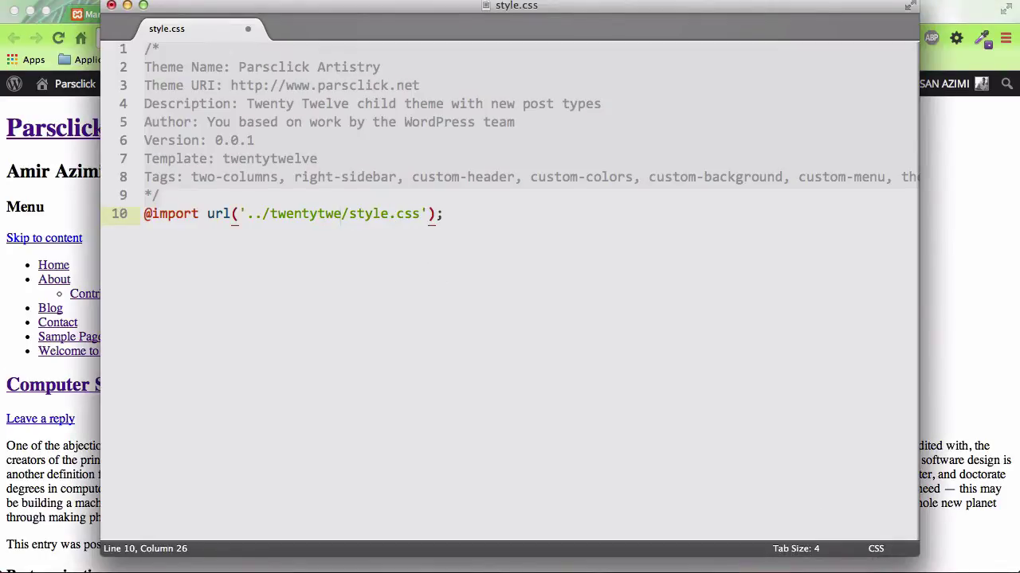
text(lve)
key(super+s)
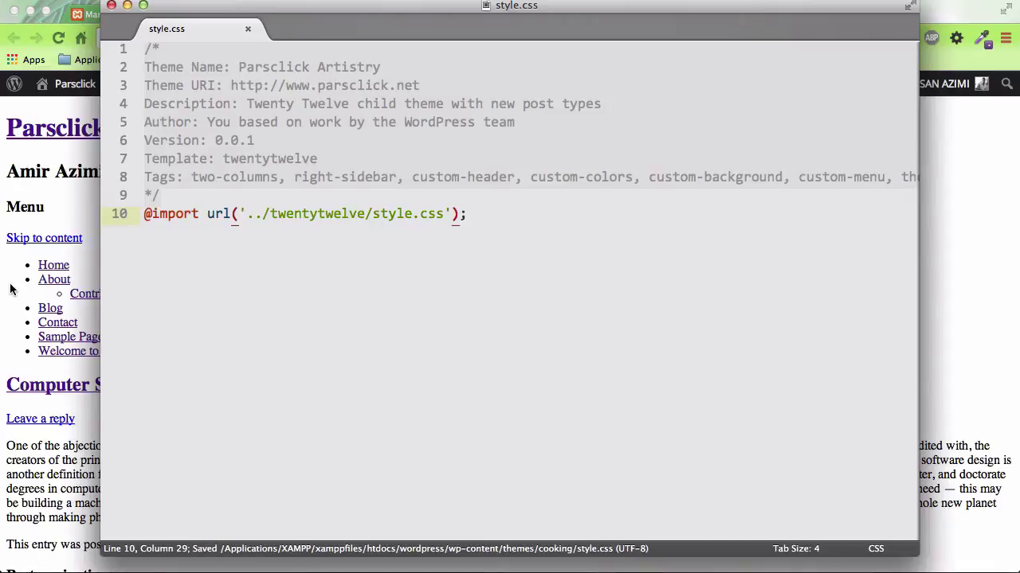
click(6, 291)
click(58, 39)
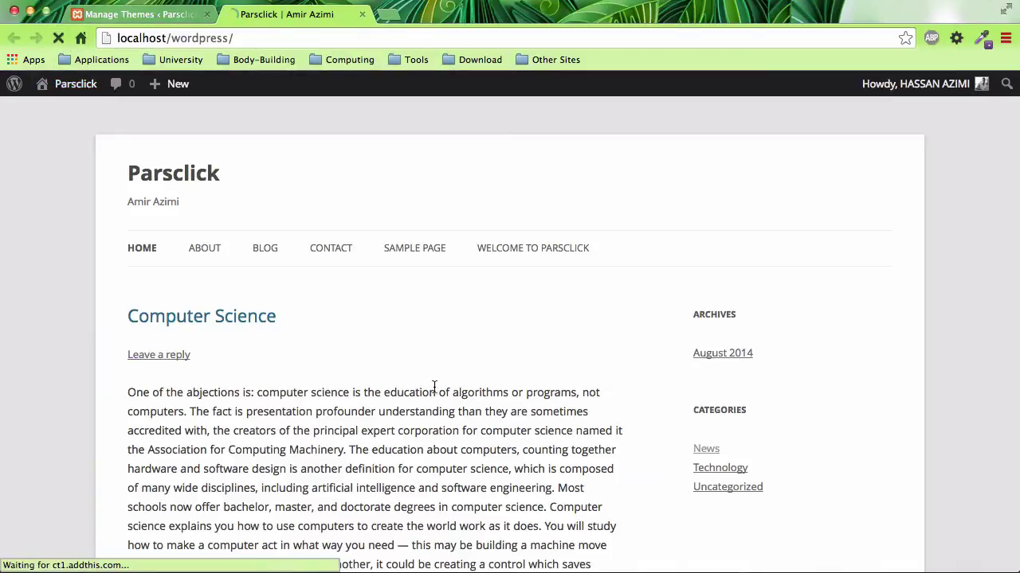
- Close the Parsclick Artistry Customizer preview and go to Appearance > Widgets
scroll(88, 323, down, 10)
scroll(88, 322, up, 10)
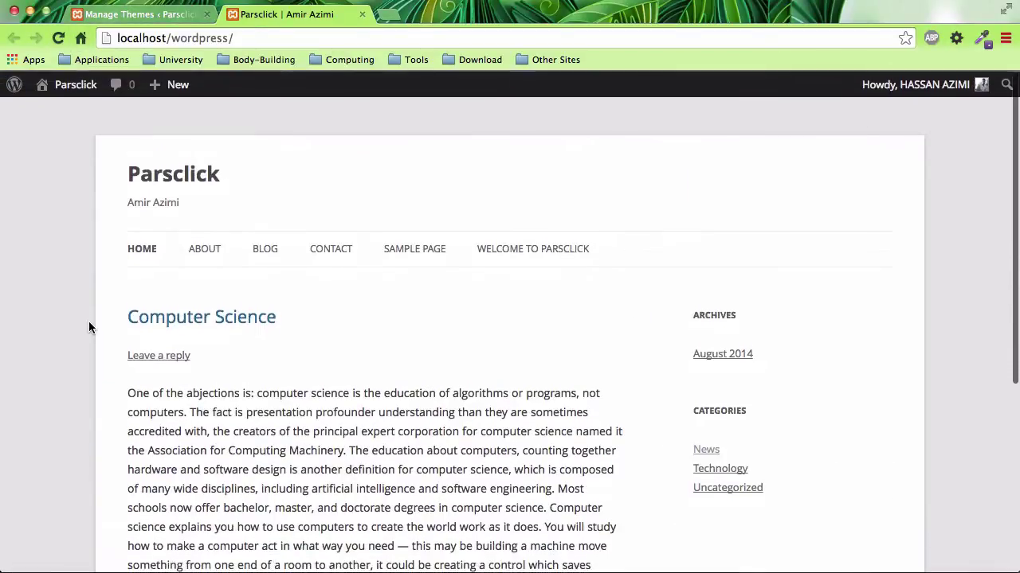
scroll(89, 323, down, 3)
scroll(88, 326, up, 3)
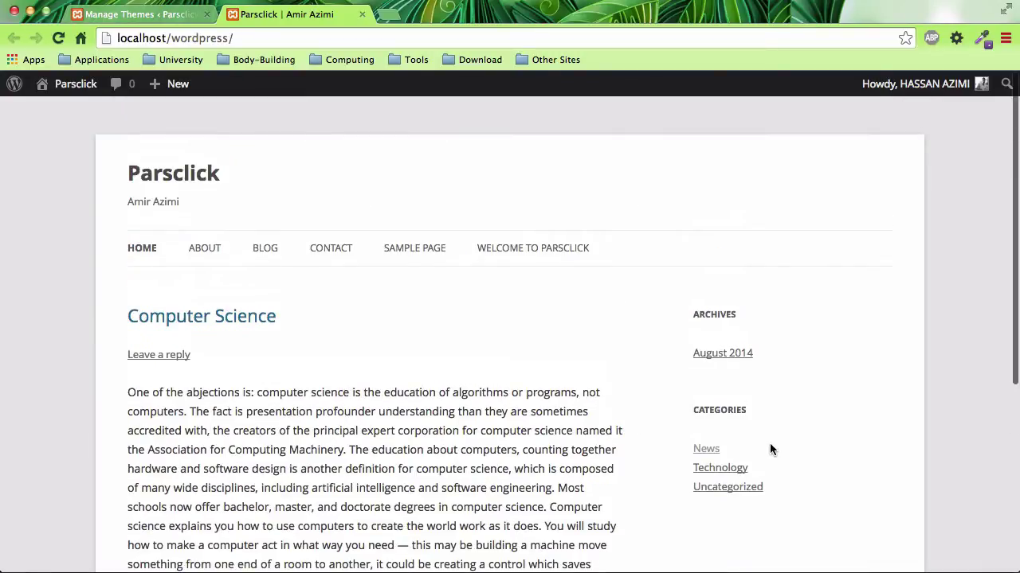
scroll(585, 417, down, 2)
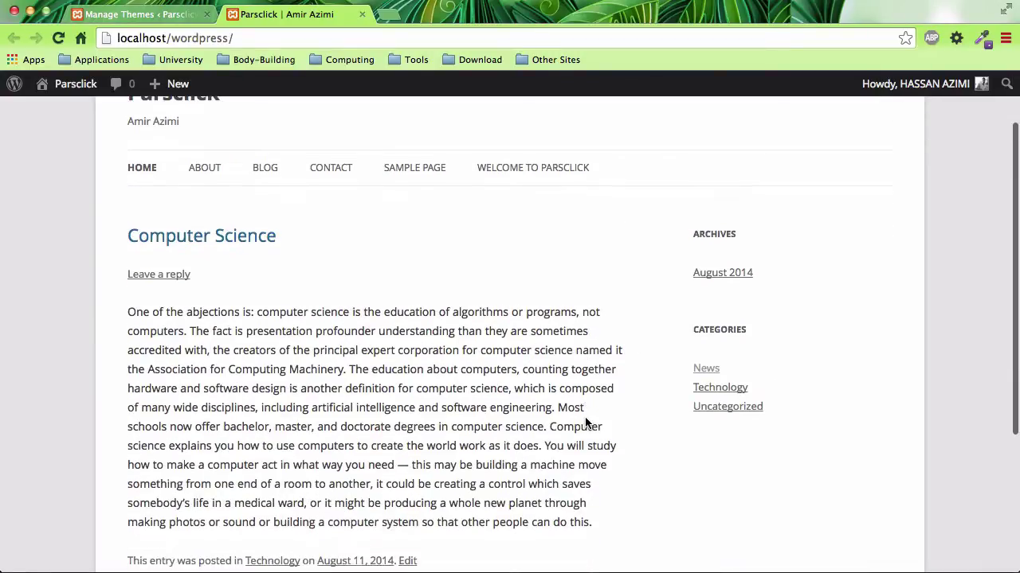
scroll(585, 421, up, 2)
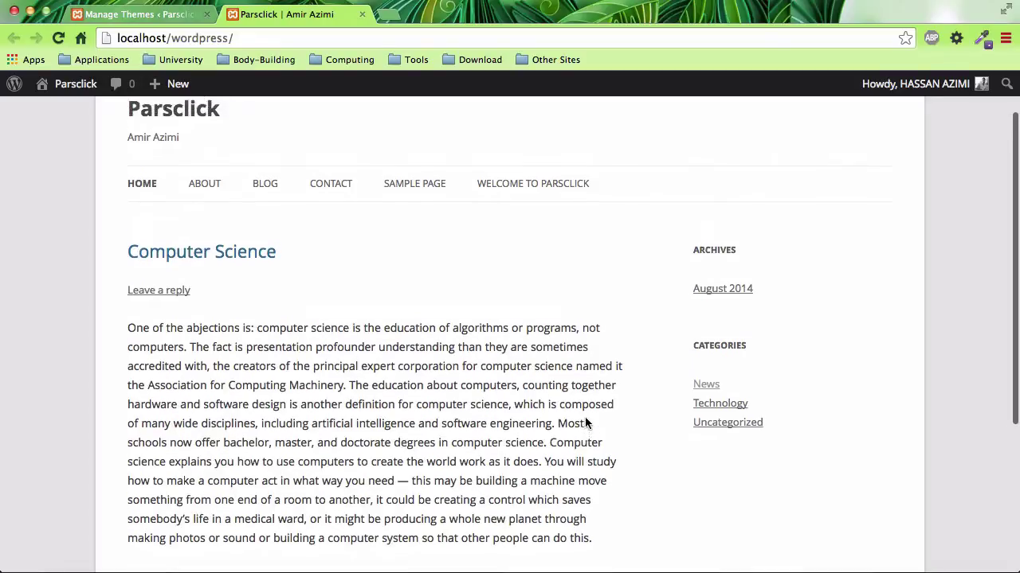
click(130, 17)
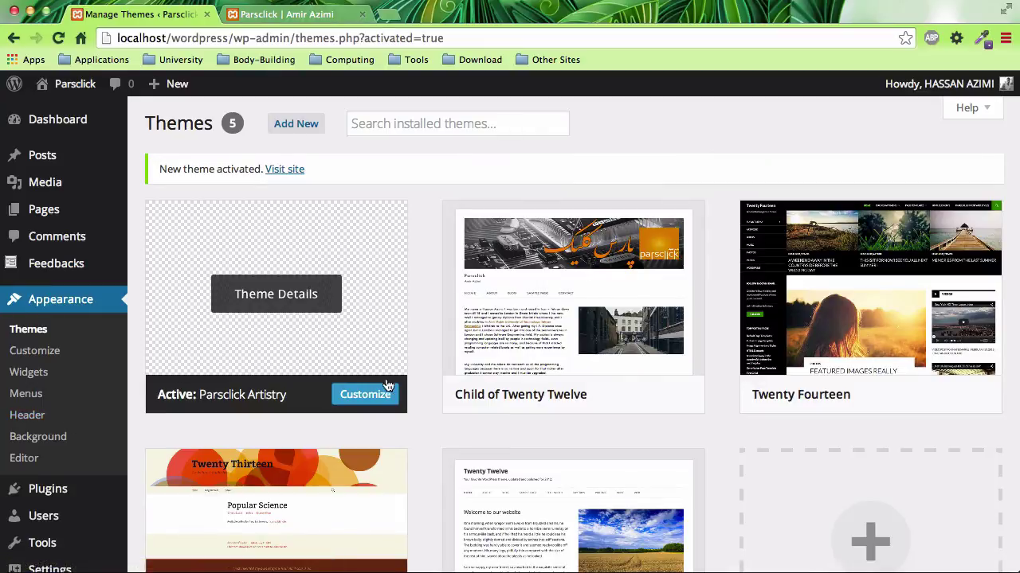
click(383, 396)
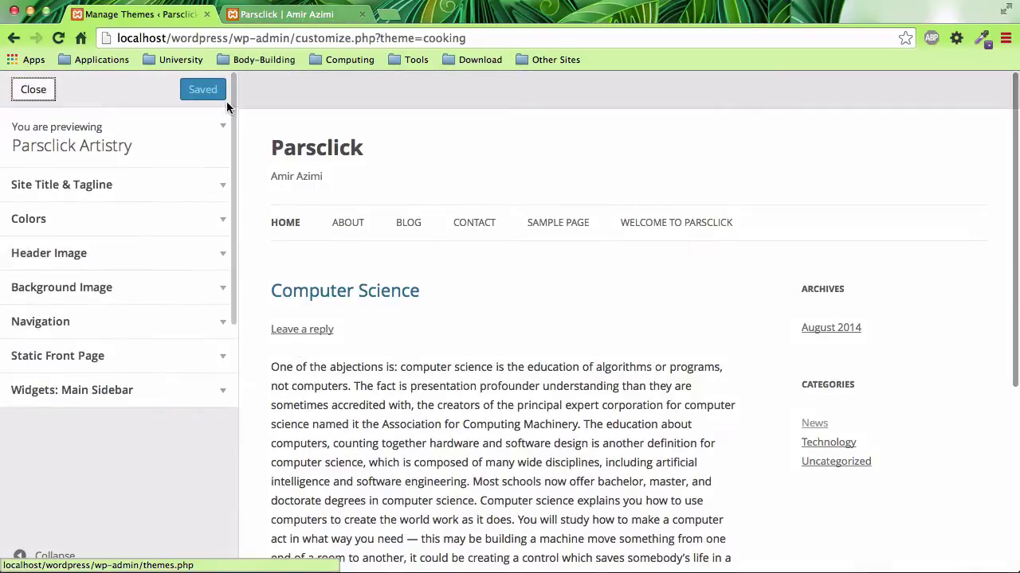
click(32, 93)
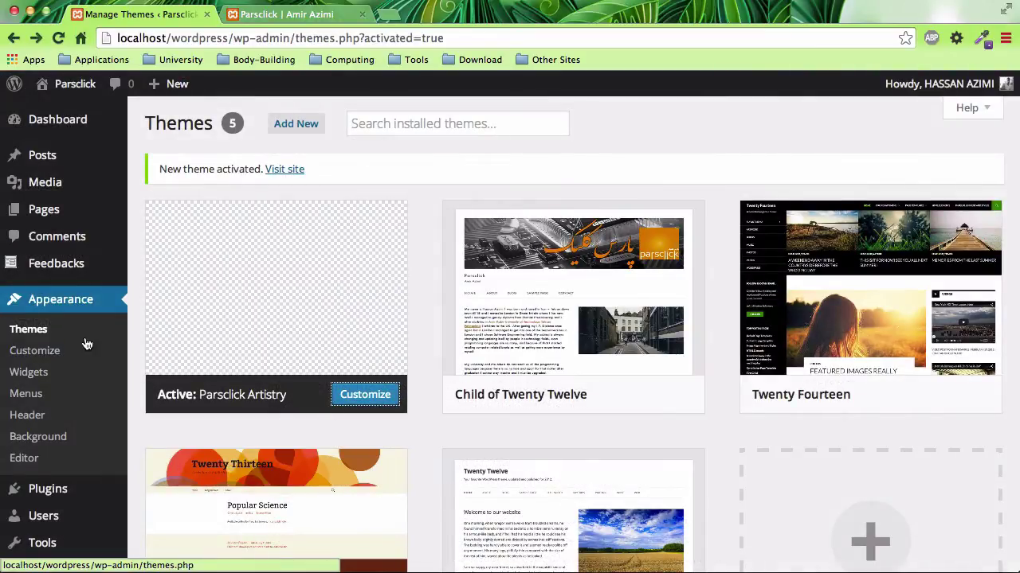
click(52, 370)
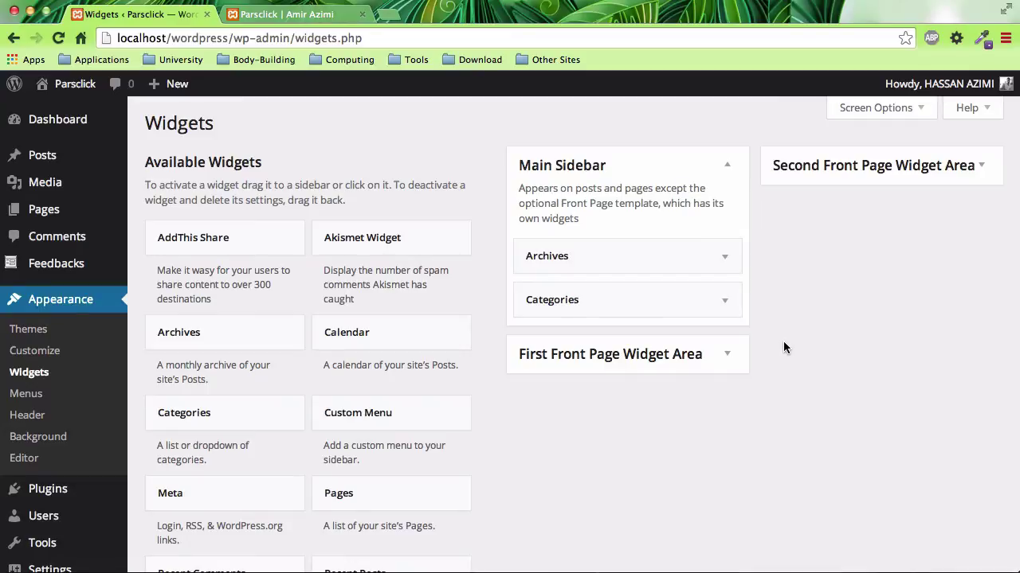
- Drag Archives, Categories, Recent Posts, Recent Comments and Search out of the Main Sidebar and Front Page areas
click(245, 5)
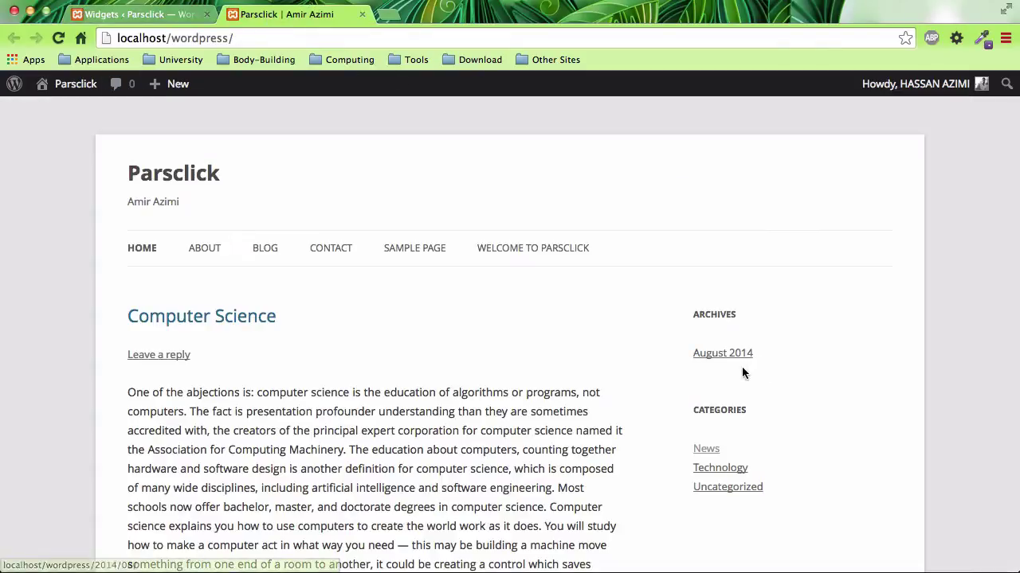
click(154, 16)
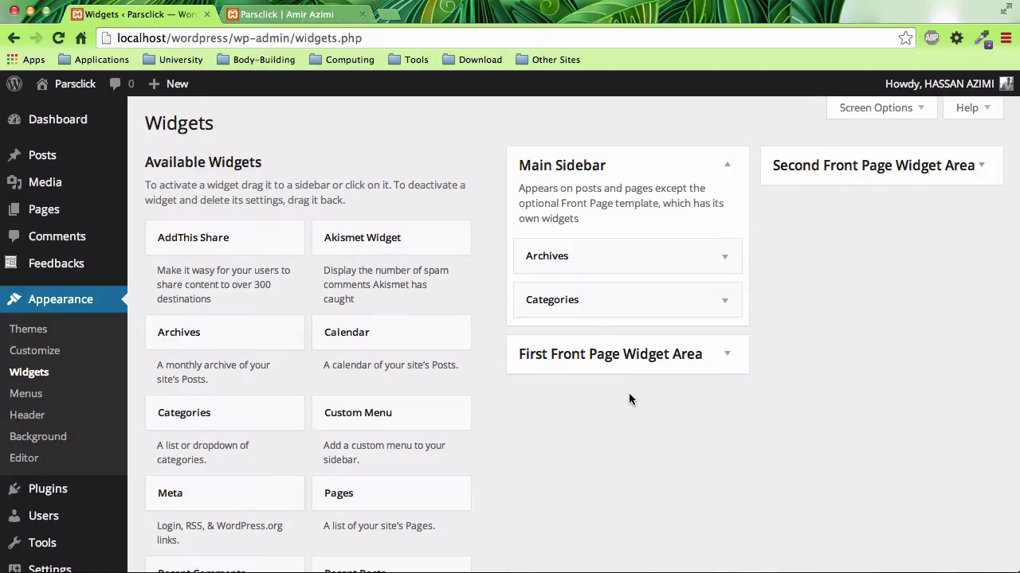
click(849, 163)
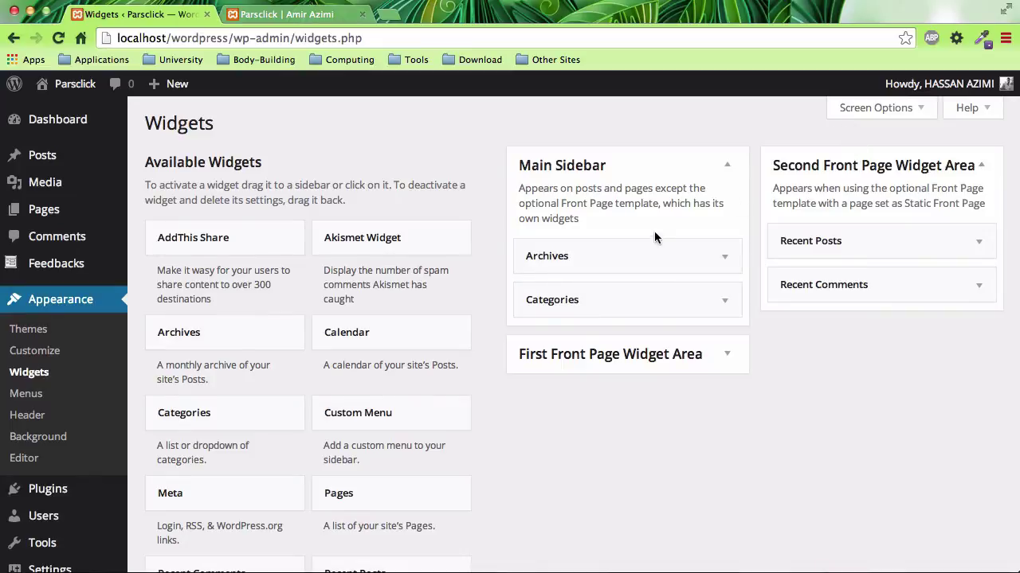
drag(631, 259, 385, 203)
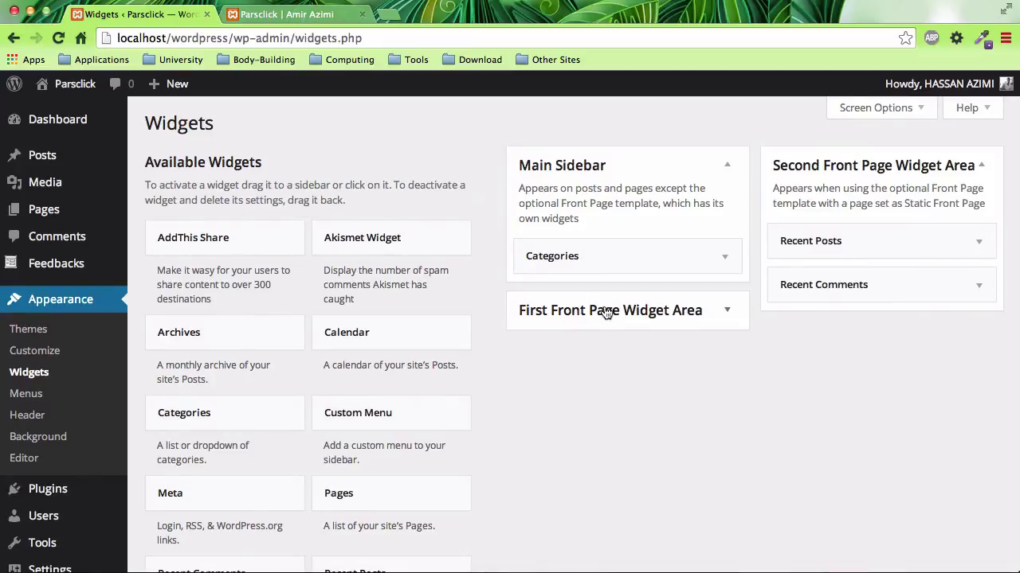
drag(614, 255, 382, 201)
click(657, 291)
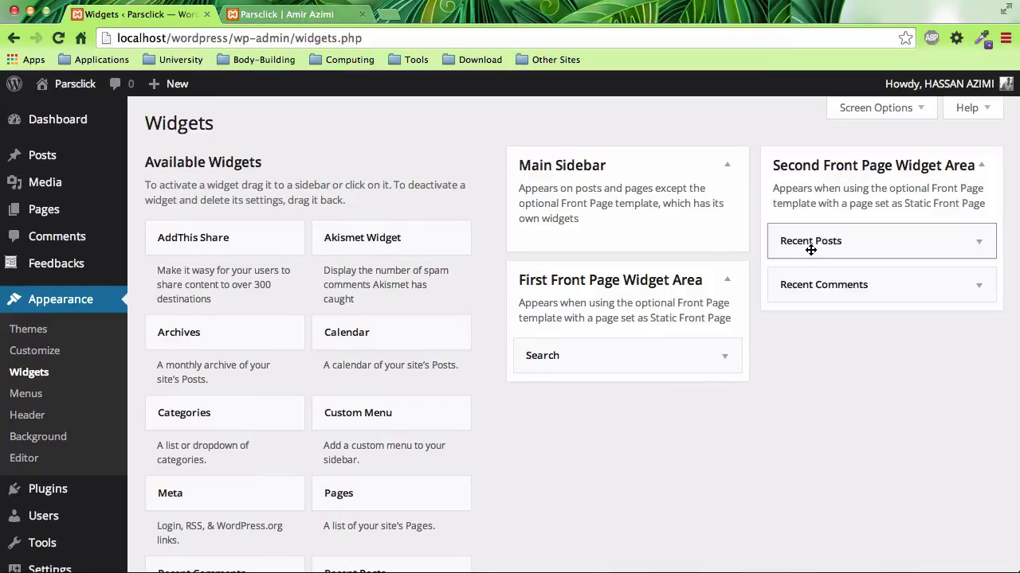
drag(810, 249, 425, 207)
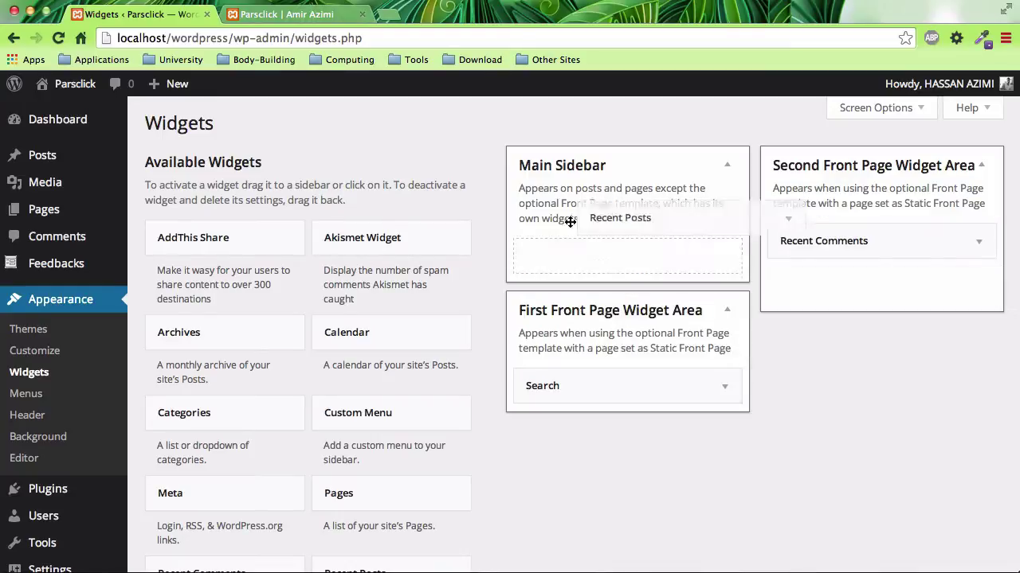
mouse_move(831, 243)
mouse_down()
mouse_move(372, 134)
mouse_move(629, 254)
mouse_up()
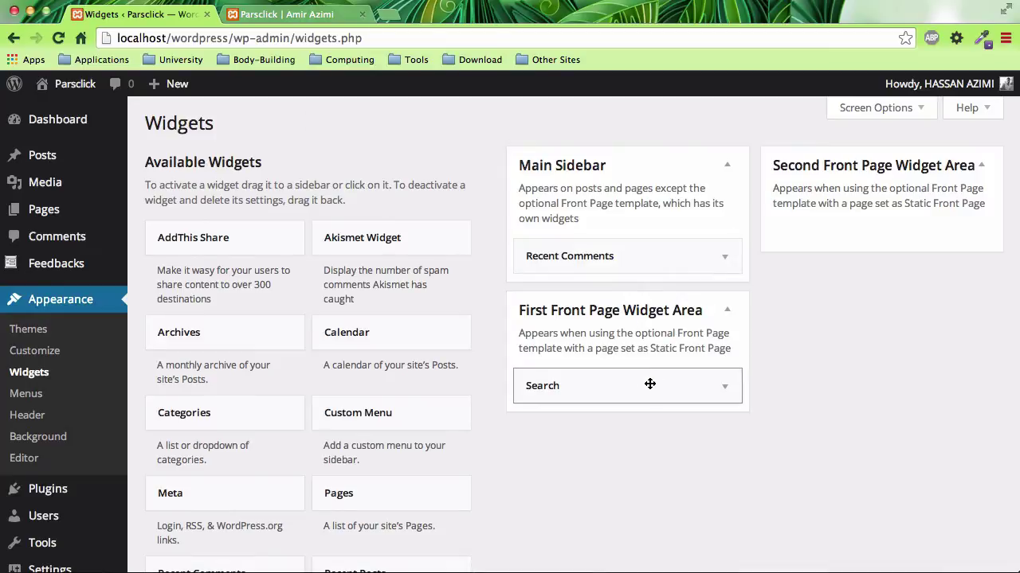
drag(638, 382, 731, 548)
drag(610, 387, 462, 510)
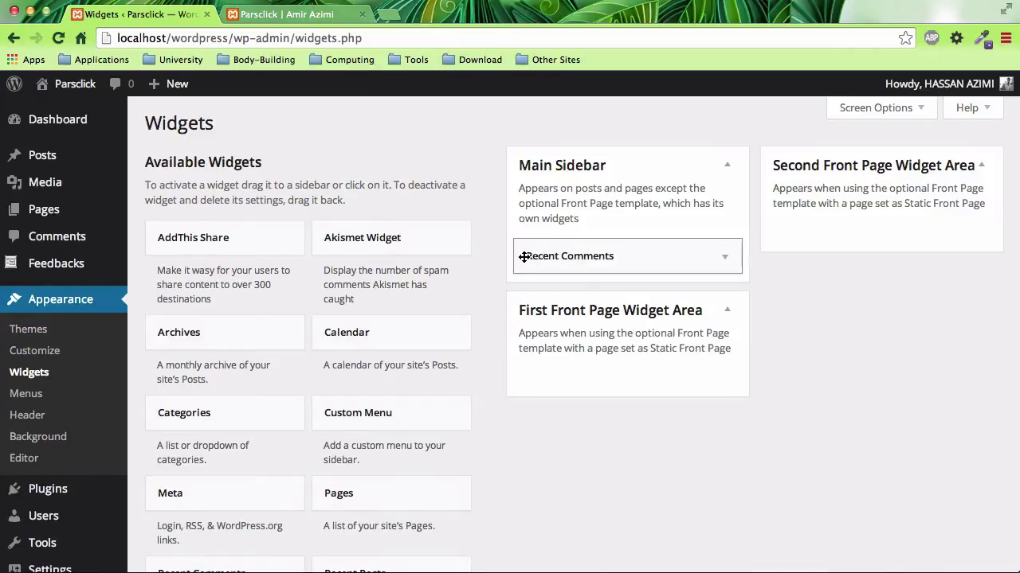
drag(523, 256, 319, 257)
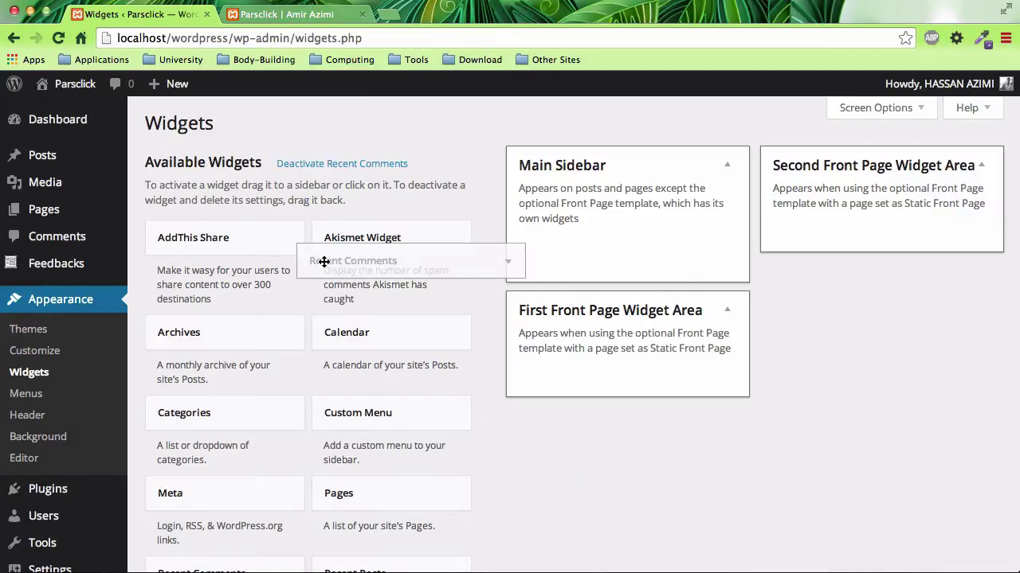
- Reload the front page to view the widget-free, full-width layout
click(283, 16)
click(58, 39)
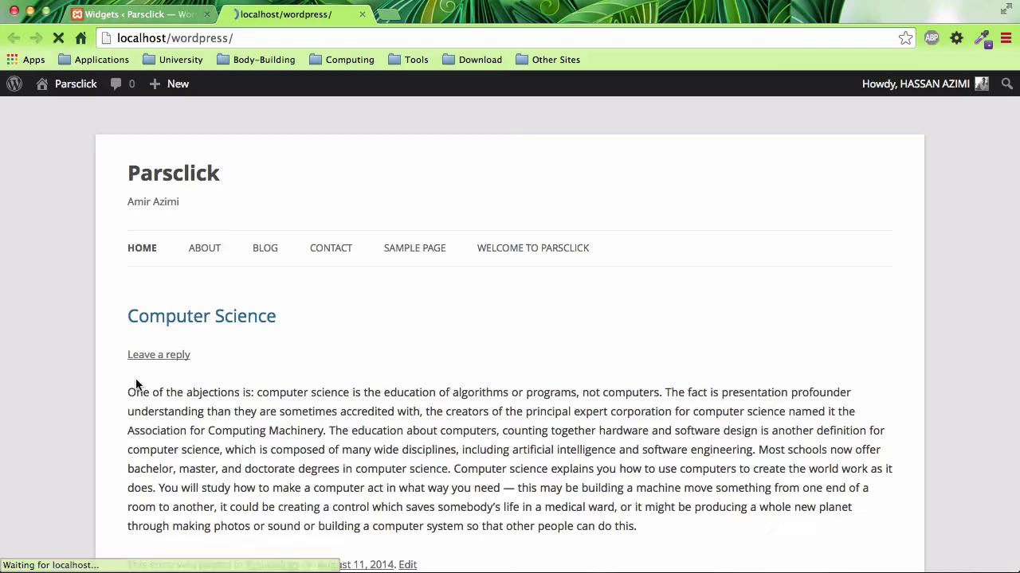
scroll(424, 362, down, 5)
scroll(679, 330, up, 3)
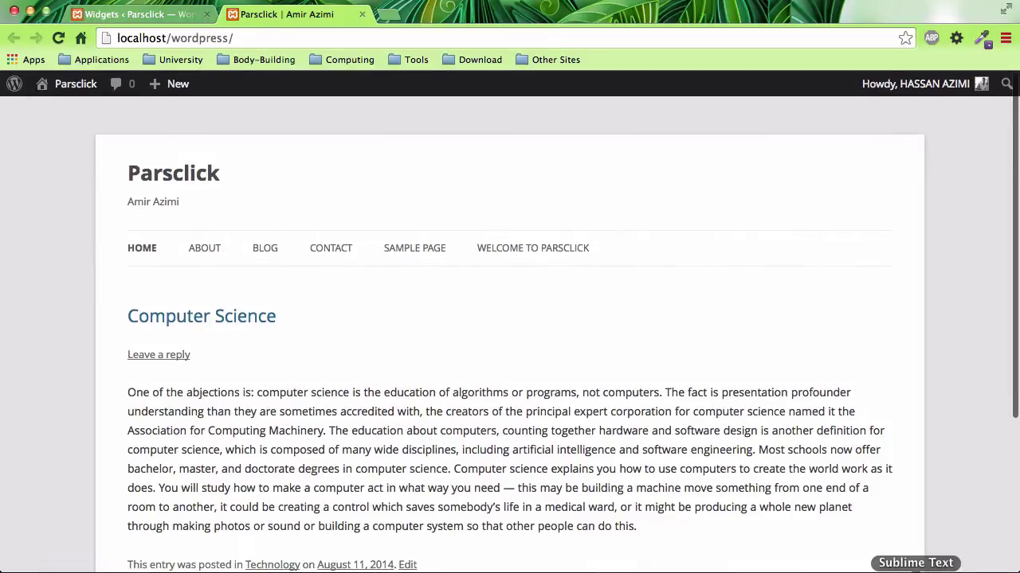
key(super+Tab)
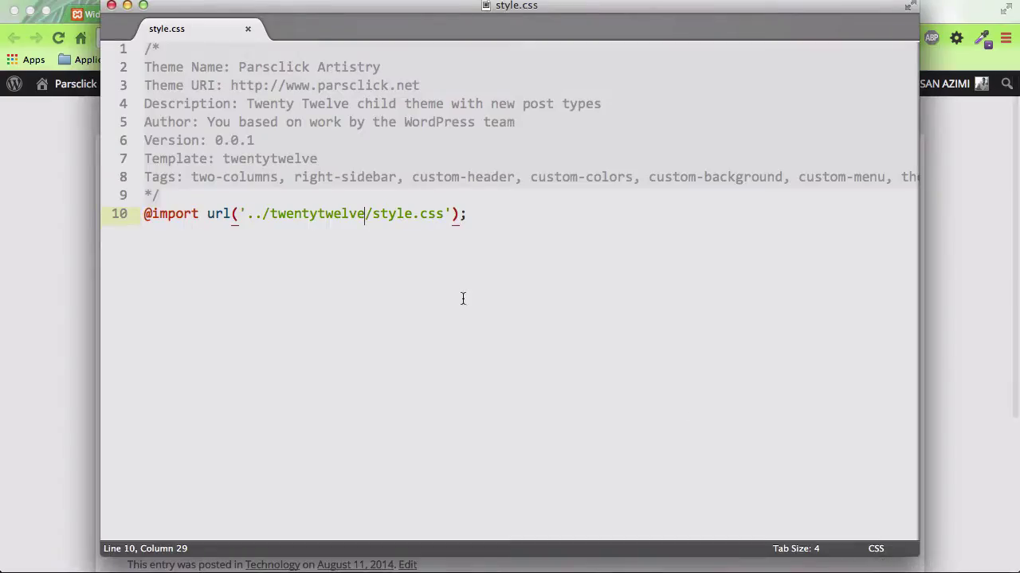
- Go up to the themes folder in Finder and review the code-snippets.txt notes
click(49, 318)
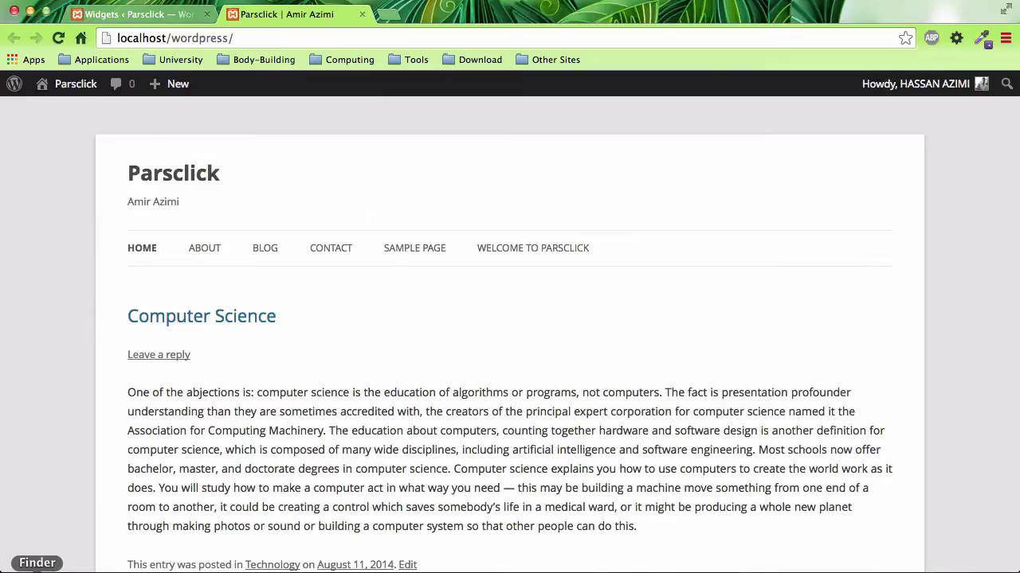
key(super+Tab)
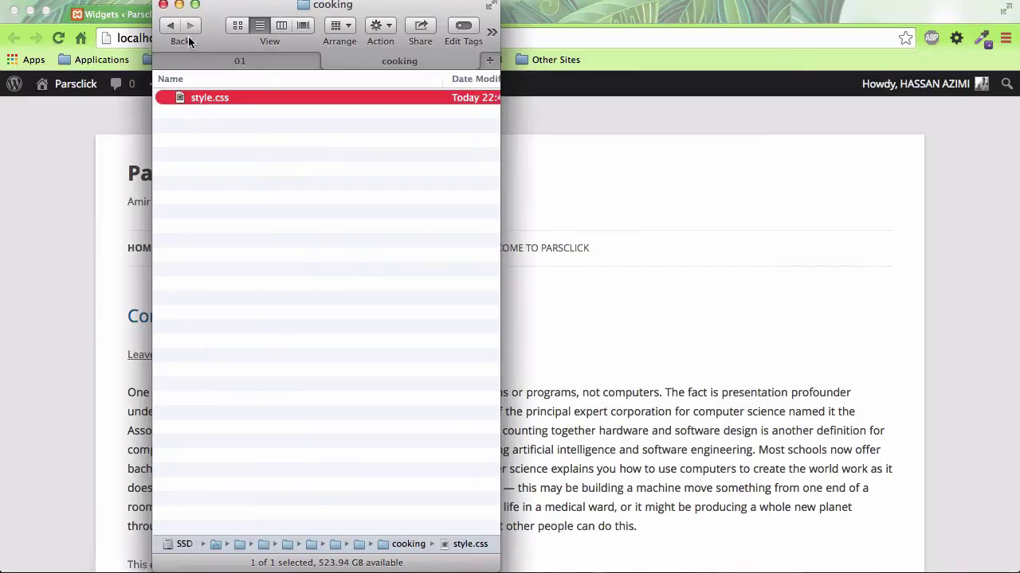
click(171, 25)
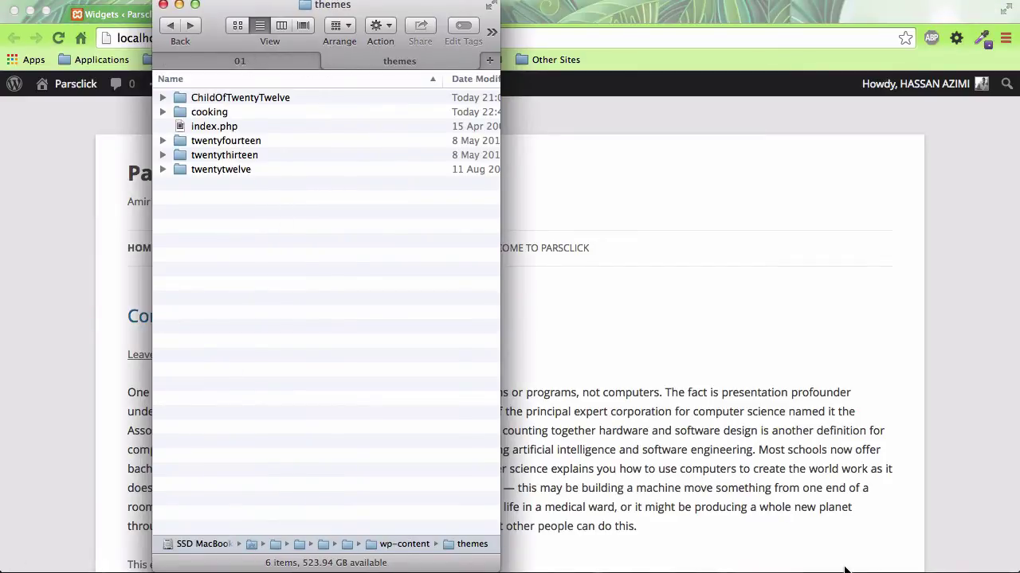
key(super+Tab)
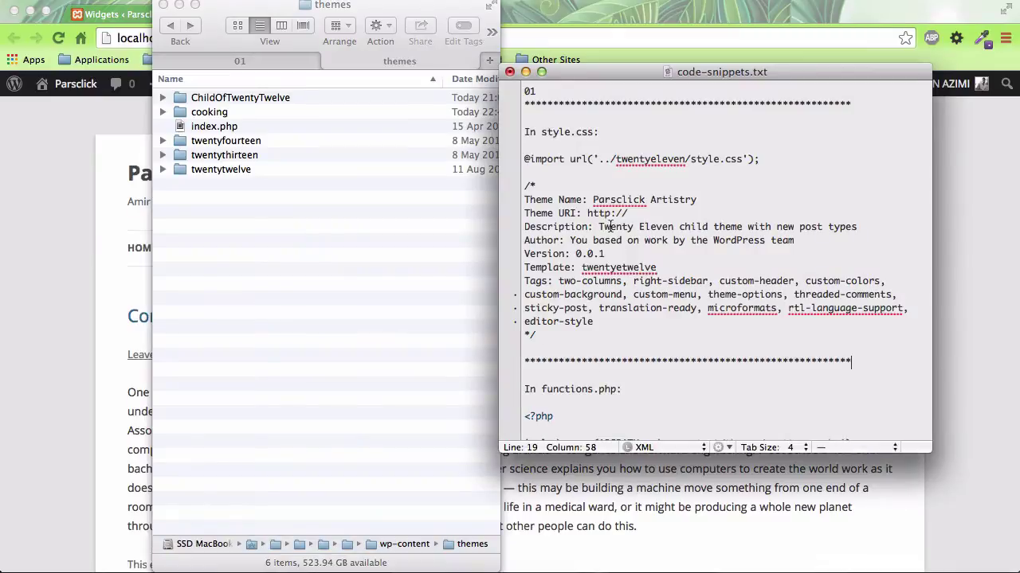
scroll(594, 291, down, 3)
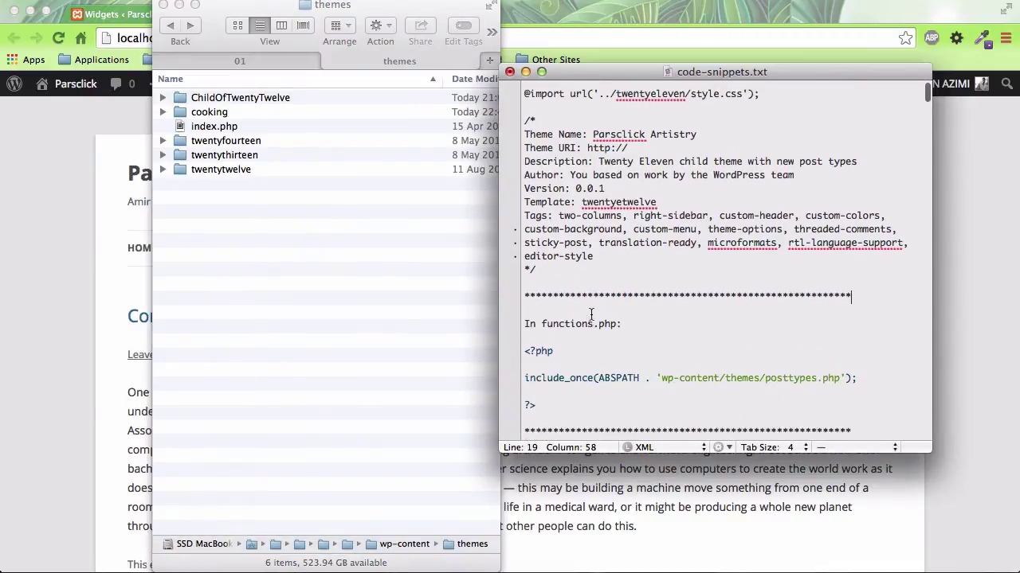
scroll(591, 316, up, 4)
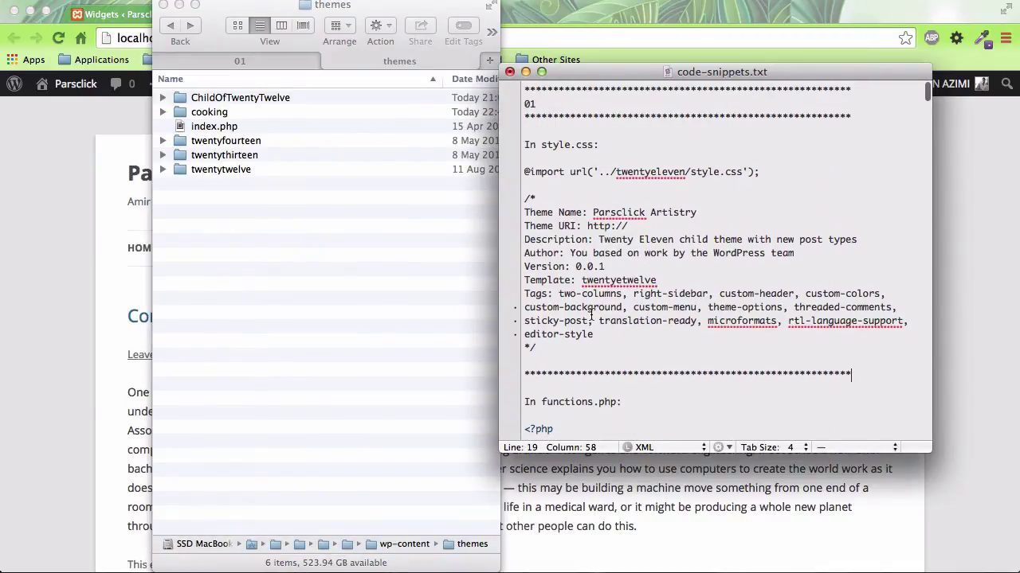
scroll(591, 317, down, 1)
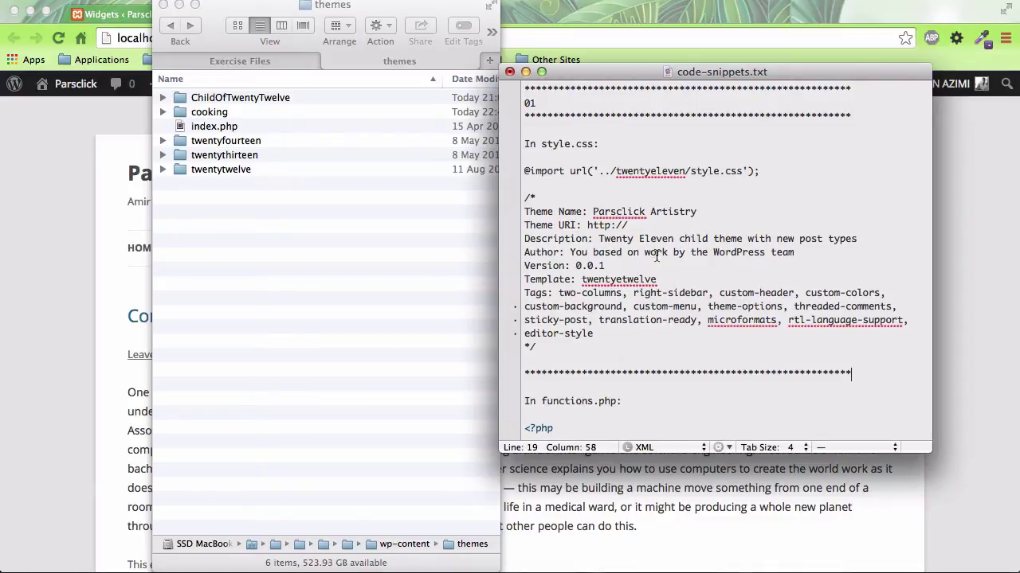
- Open posttypes.php from the themes folder in the code editor
click(441, 272)
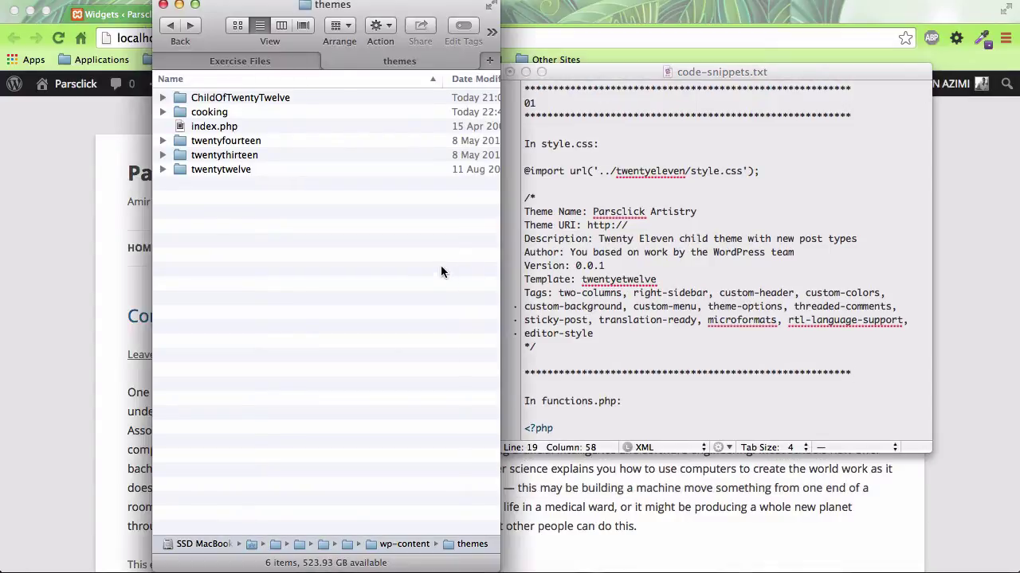
click(199, 113)
click(241, 227)
click(204, 141)
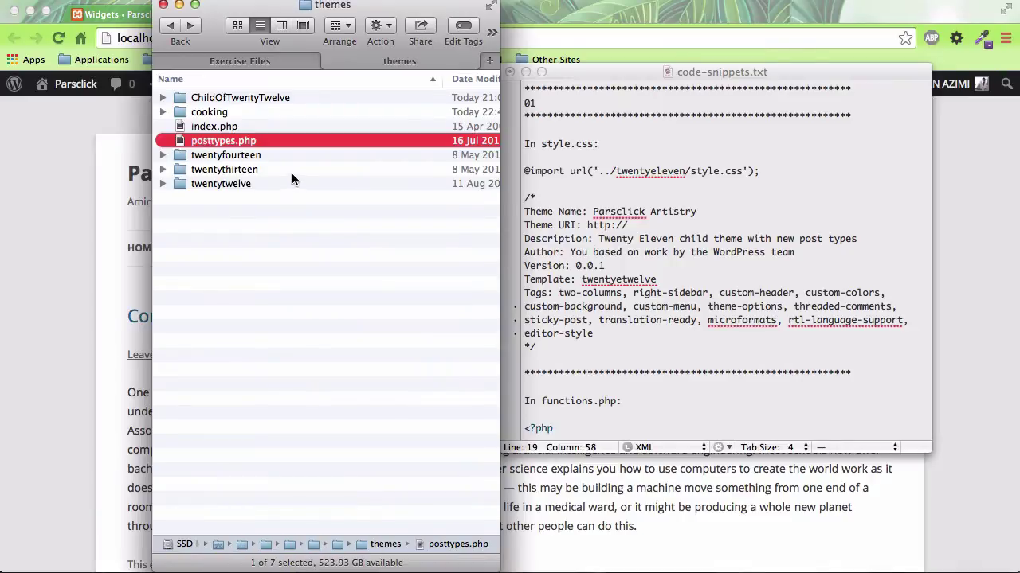
double_click(228, 141)
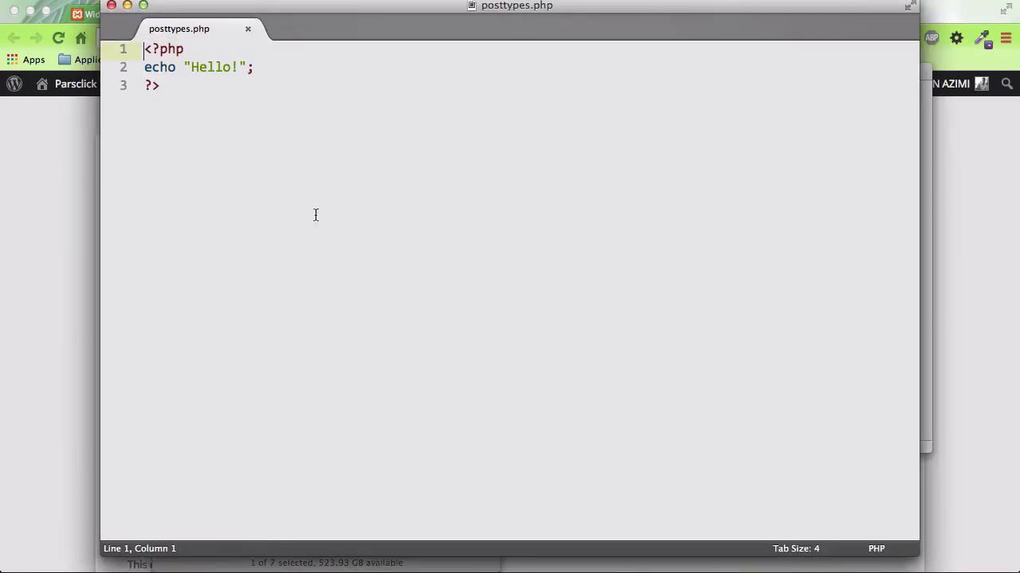
- Move posttypes.php into its own window, then close it and the style.css window
drag(244, 26, 332, 104)
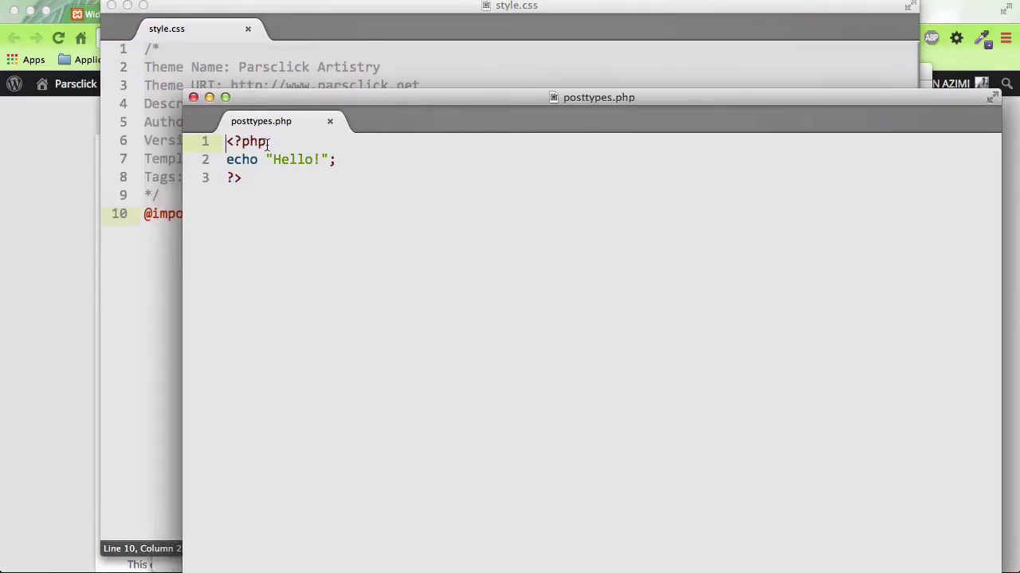
drag(228, 159, 338, 159)
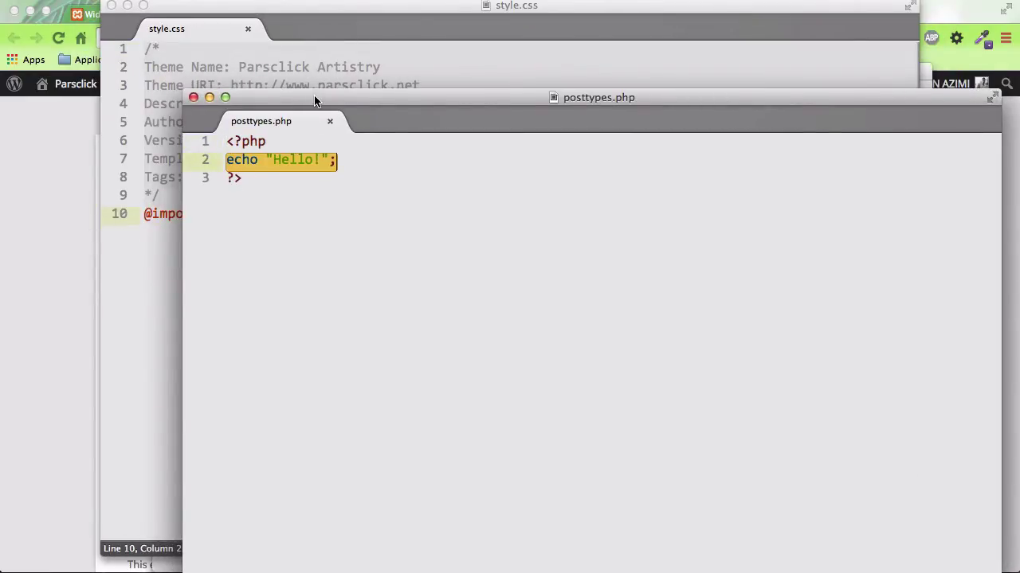
drag(314, 99, 351, 14)
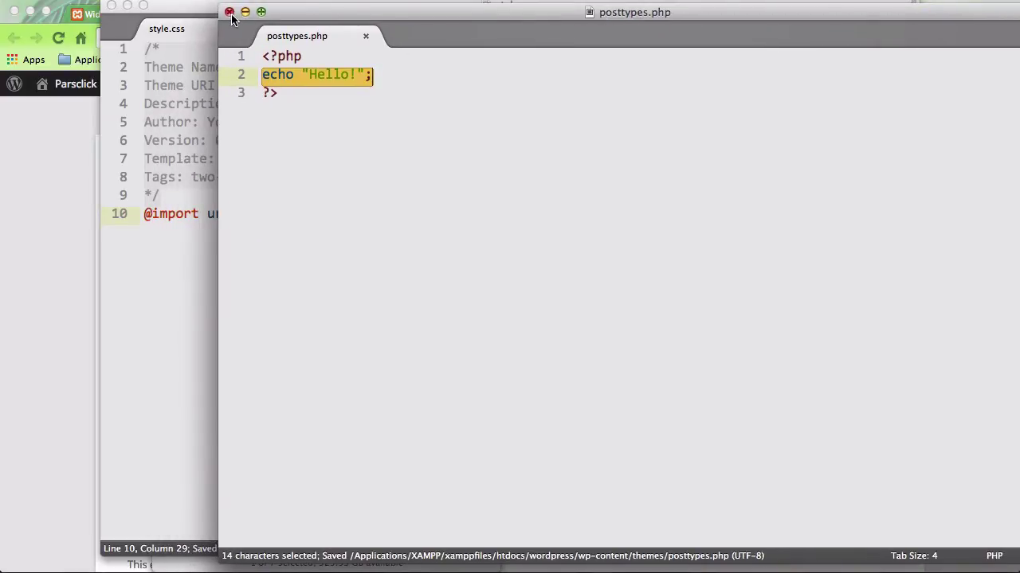
click(228, 12)
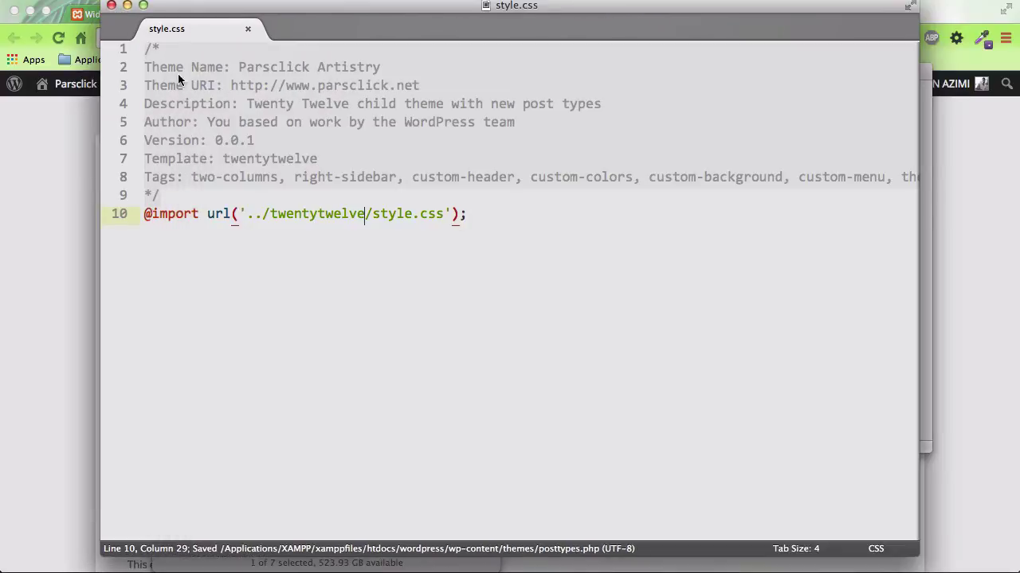
click(111, 6)
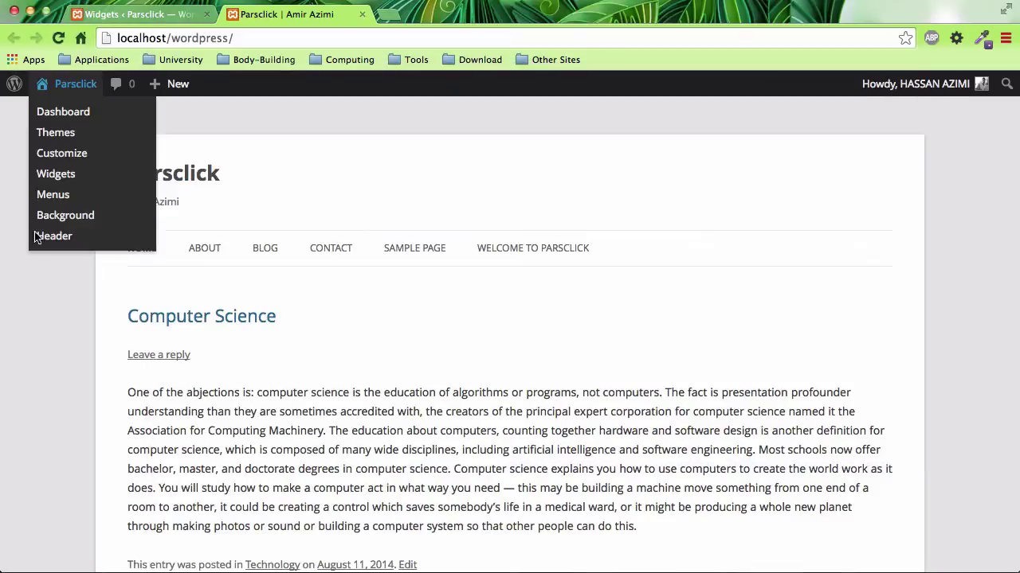
- Copy Twenty Twelve's functions.php into the cooking theme folder and open the copy in the editor
click(36, 236)
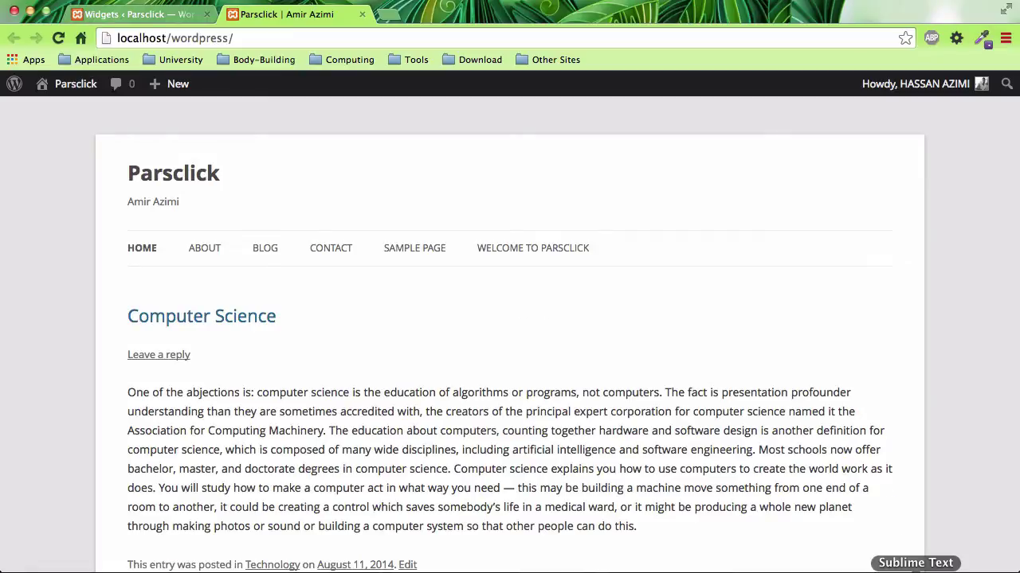
click(916, 567)
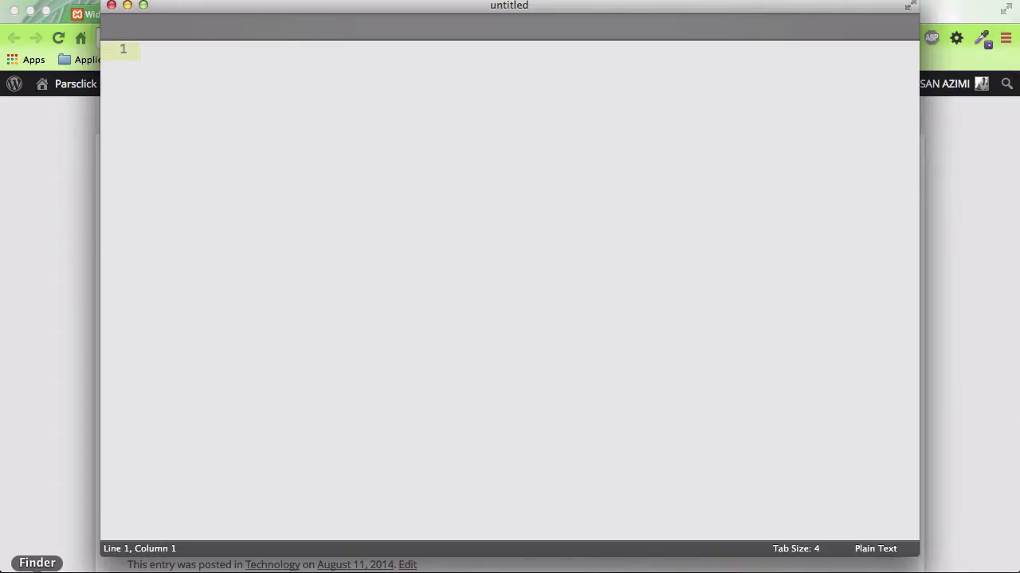
click(37, 571)
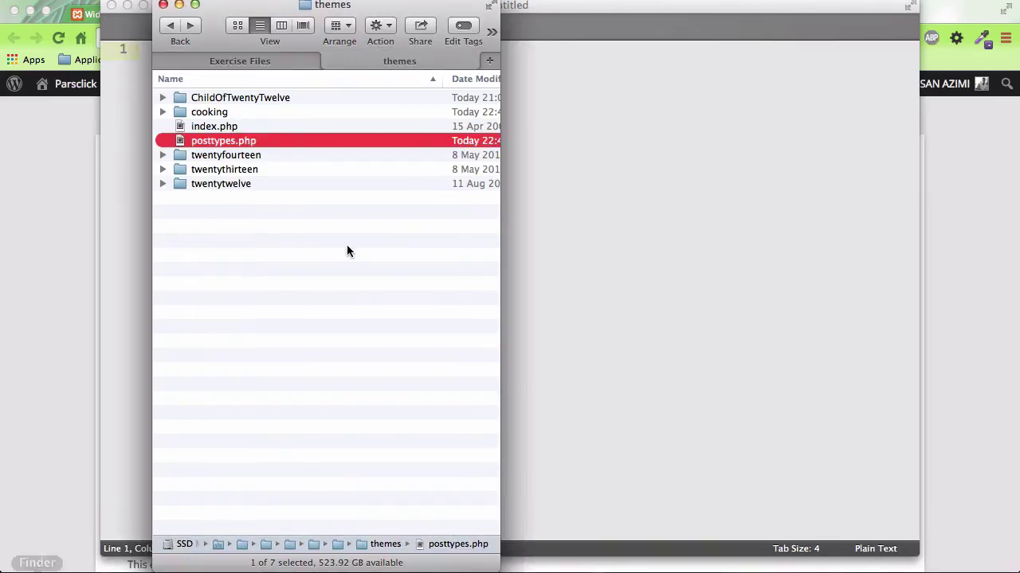
click(634, 236)
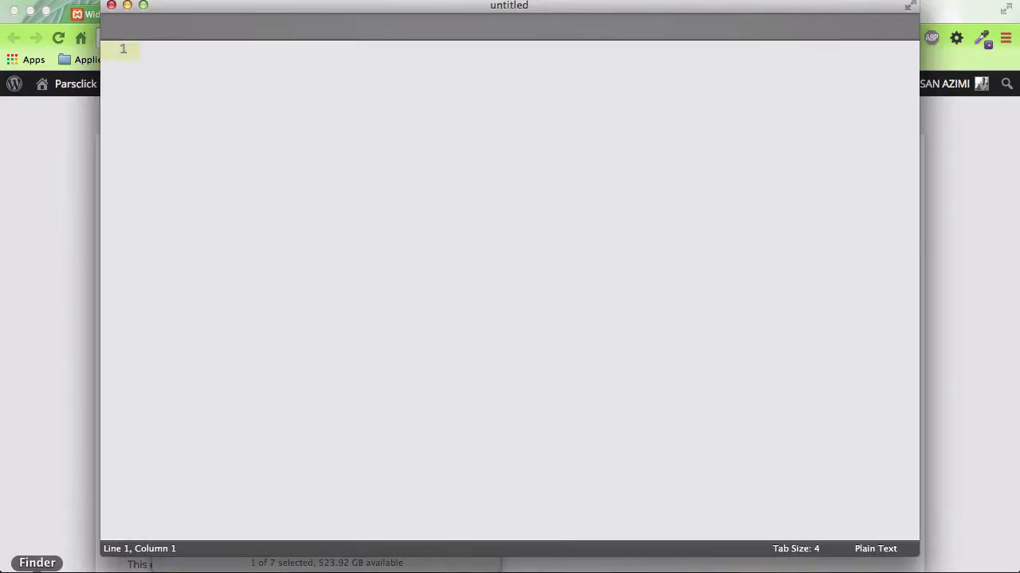
click(54, 565)
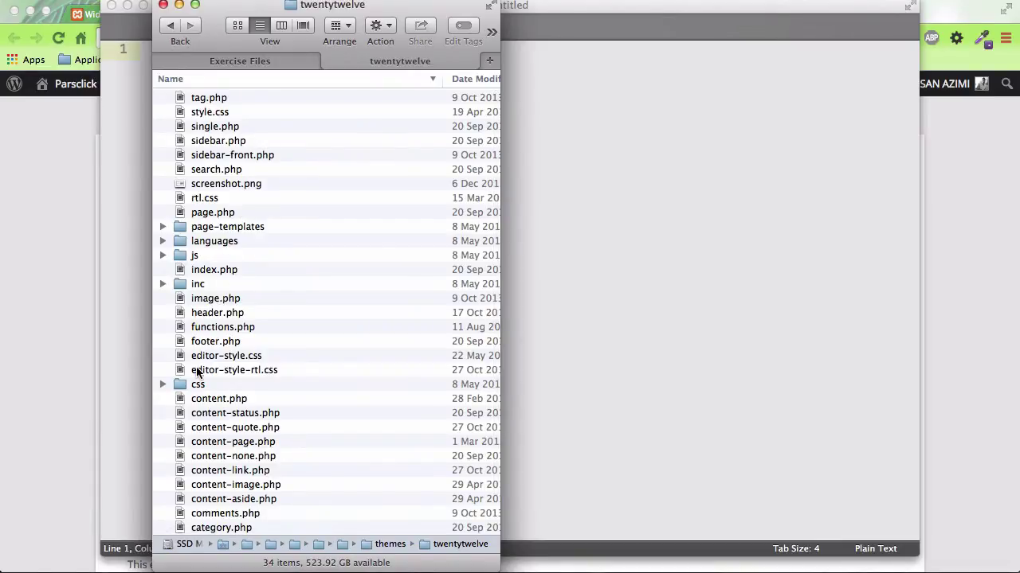
click(209, 329)
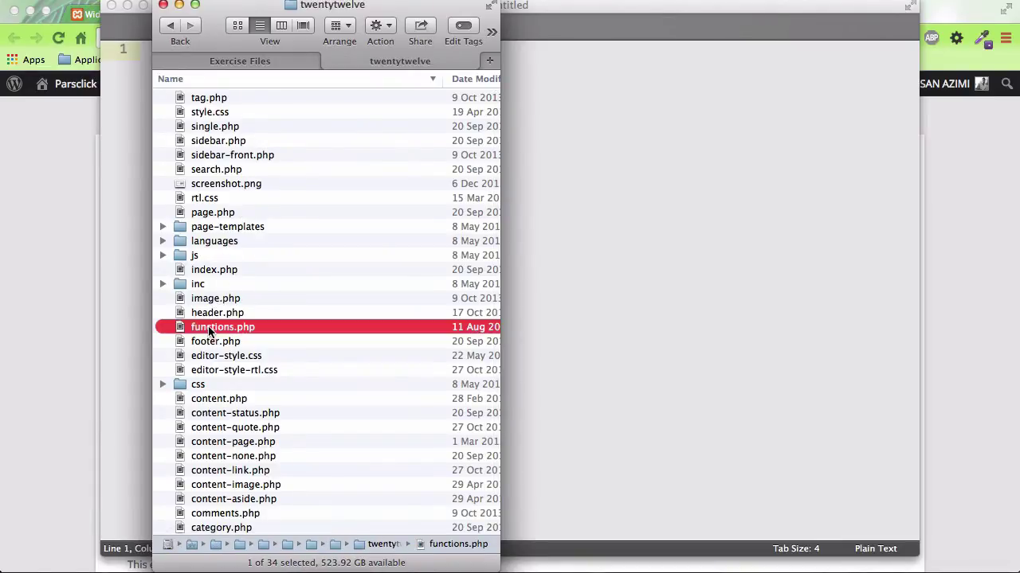
key(super+Up)
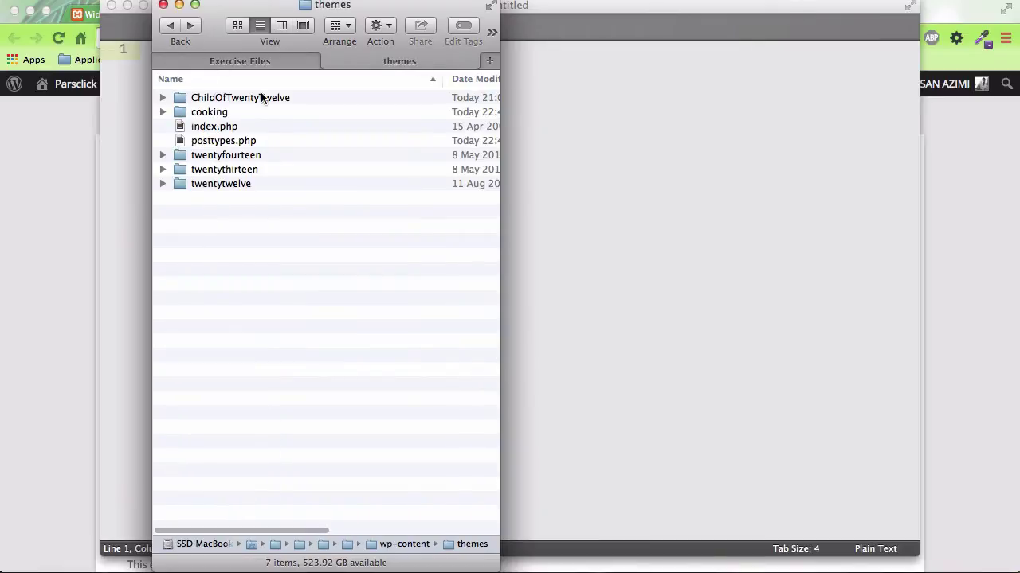
double_click(219, 113)
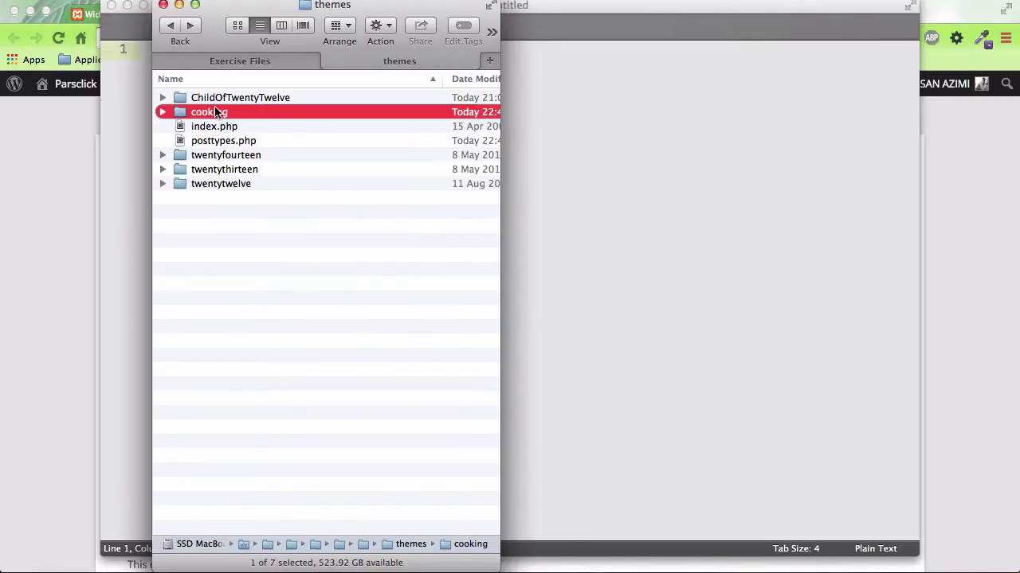
key(super+v)
double_click(219, 113)
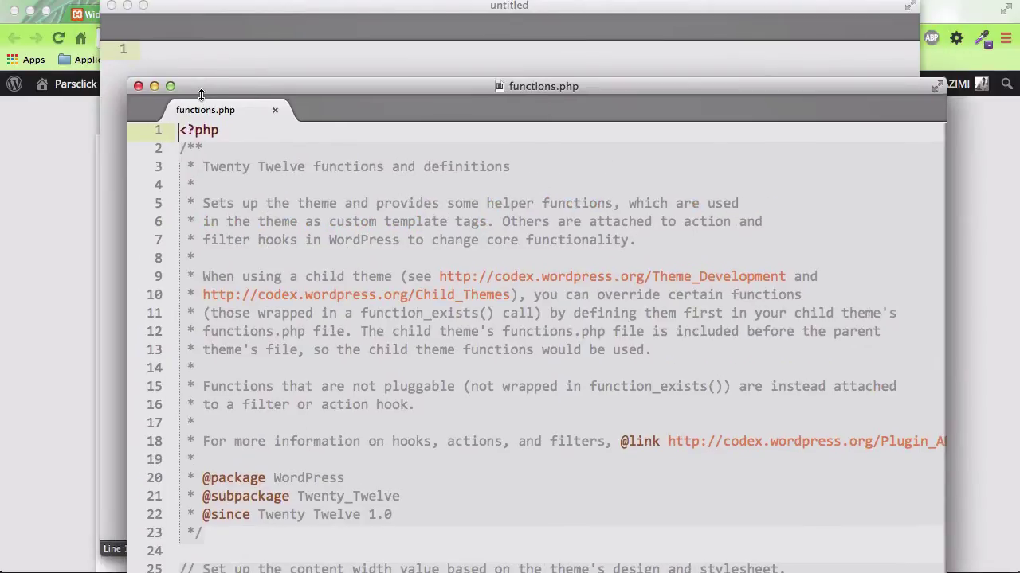
- Clear all code from functions.php, save it, and insert empty PHP tags
drag(265, 86, 257, 4)
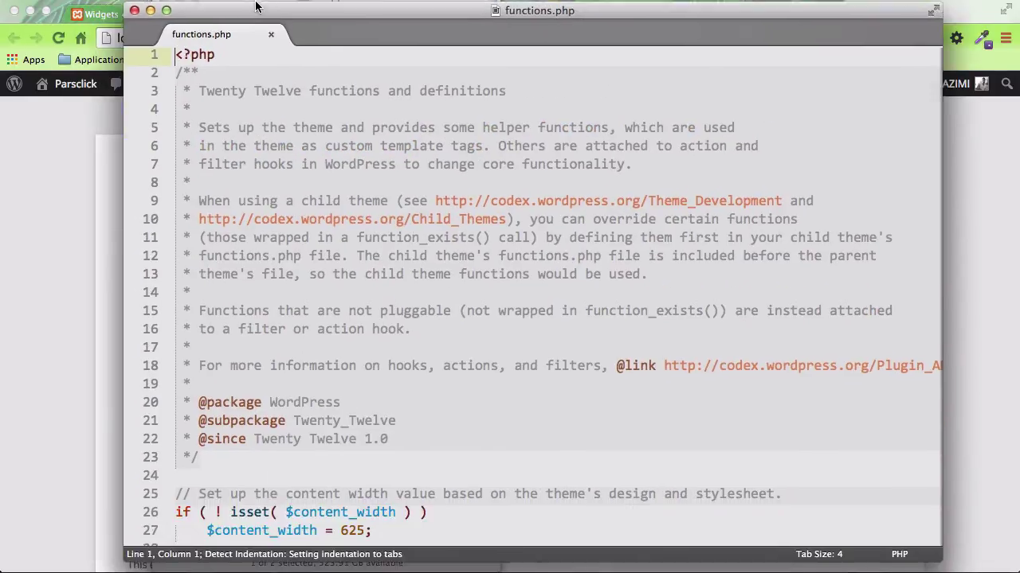
key(super+a)
key(BackSpace)
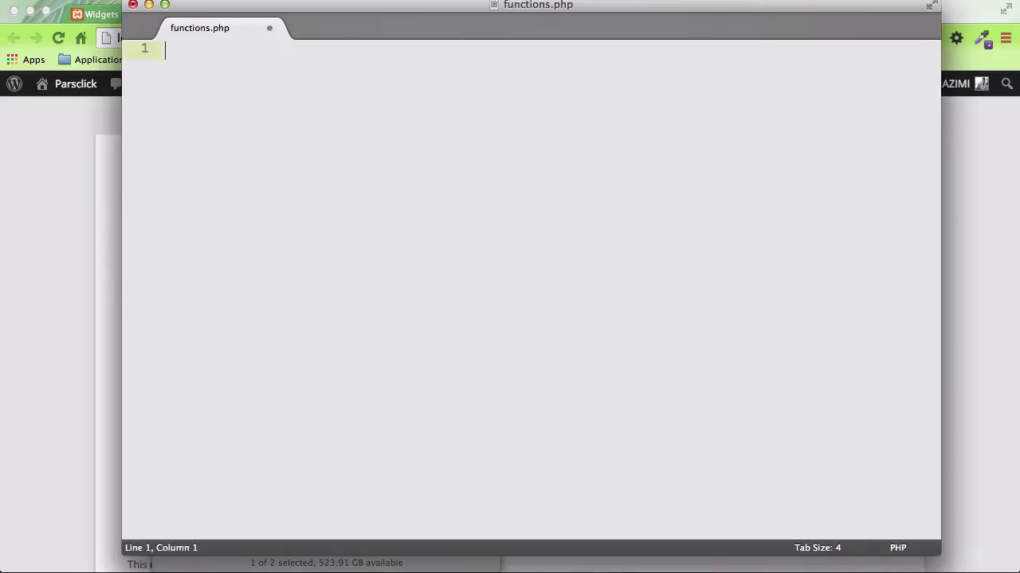
key(super+s)
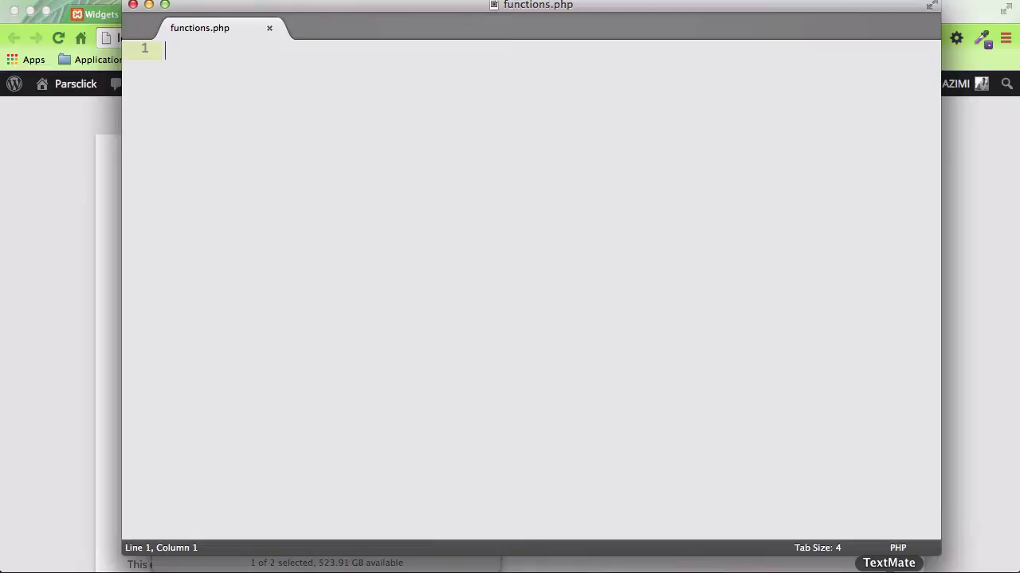
text(php)
key(Tab)
- Add an include_once(); call inside the PHP tags and save functions.php
text(incl)
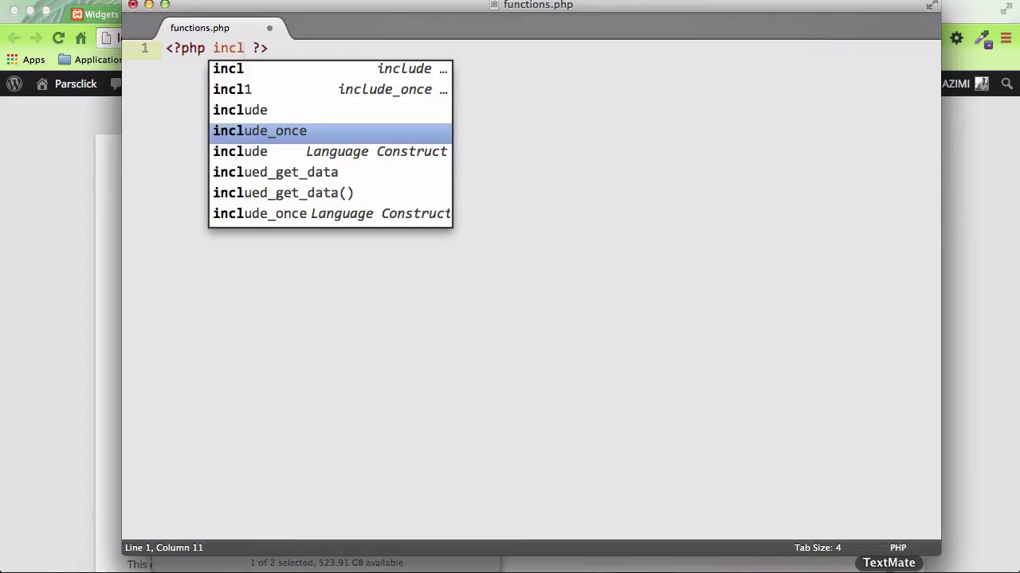
key(Up)
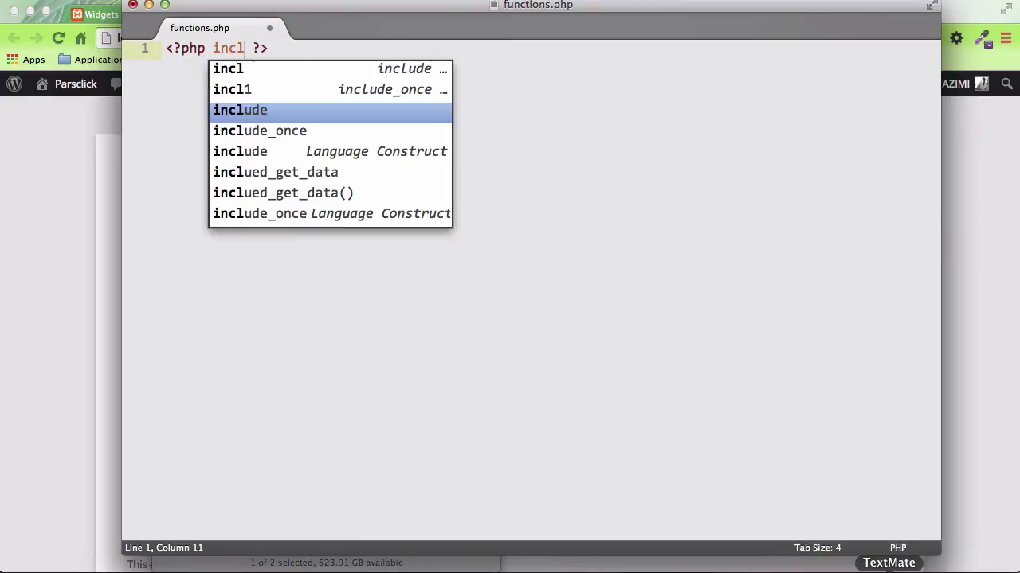
key(Down)
key(Up)
key(Down)
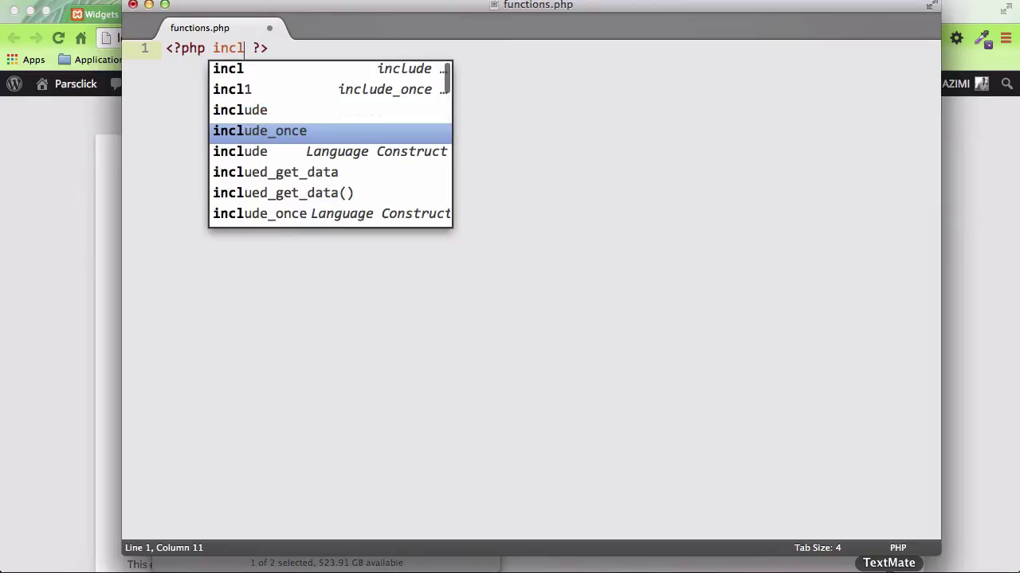
key(Up)
key(Down)
key(Up)
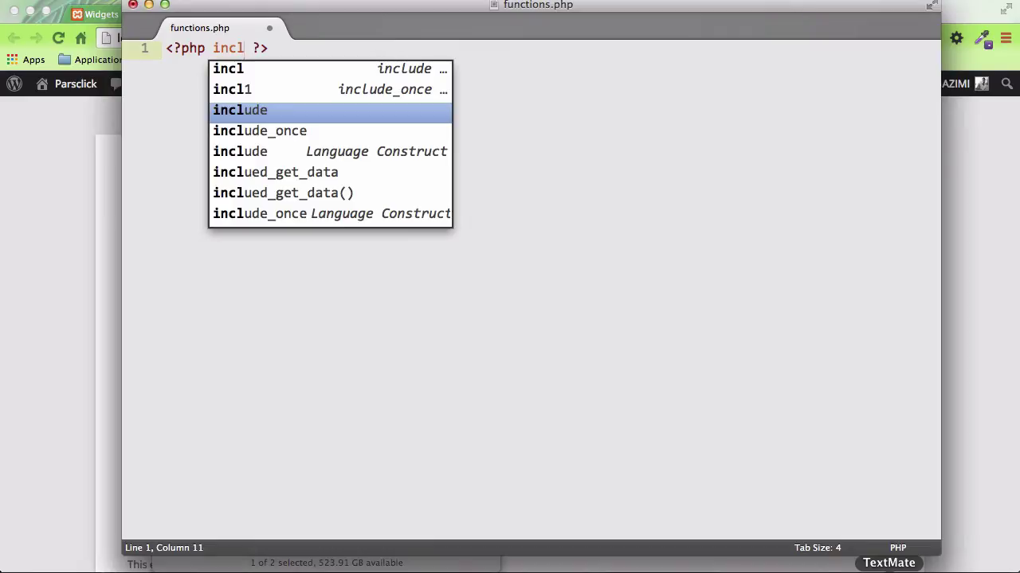
key(Down)
key(Return)
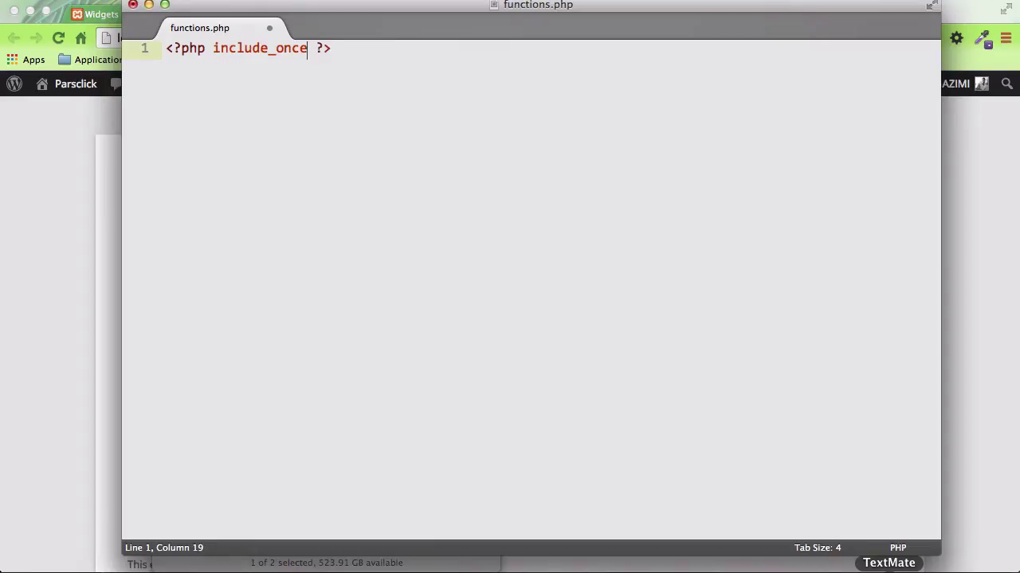
text(();)
key(super+s)
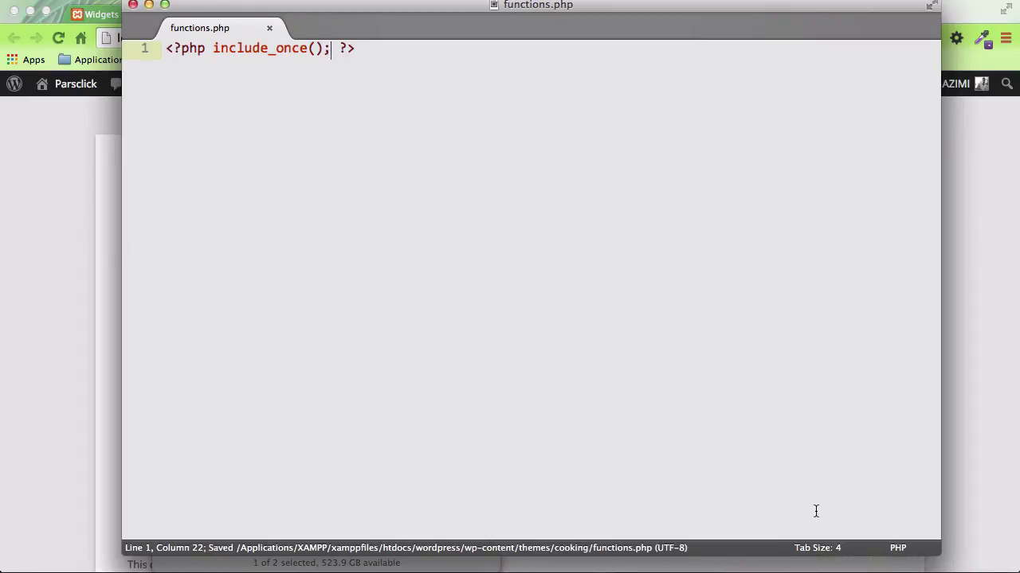
- Begin the include path with ../ after checking the themes folder layout
click(315, 50)
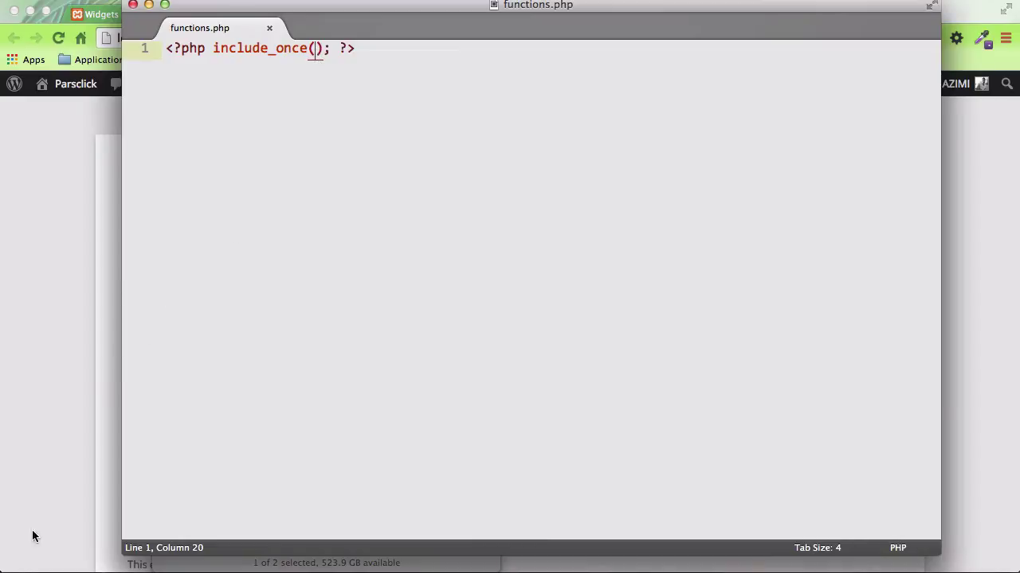
click(37, 571)
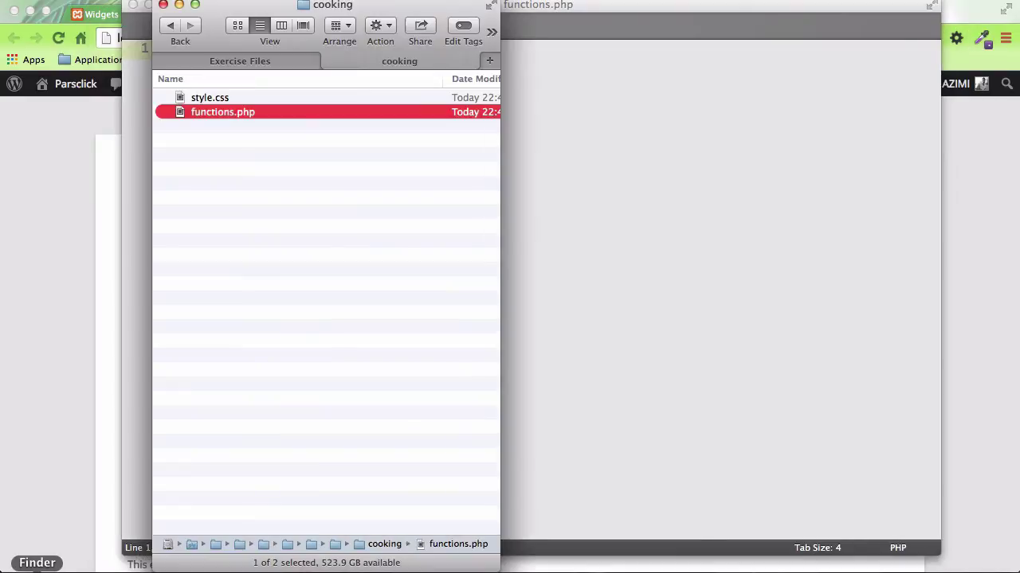
click(175, 30)
click(691, 156)
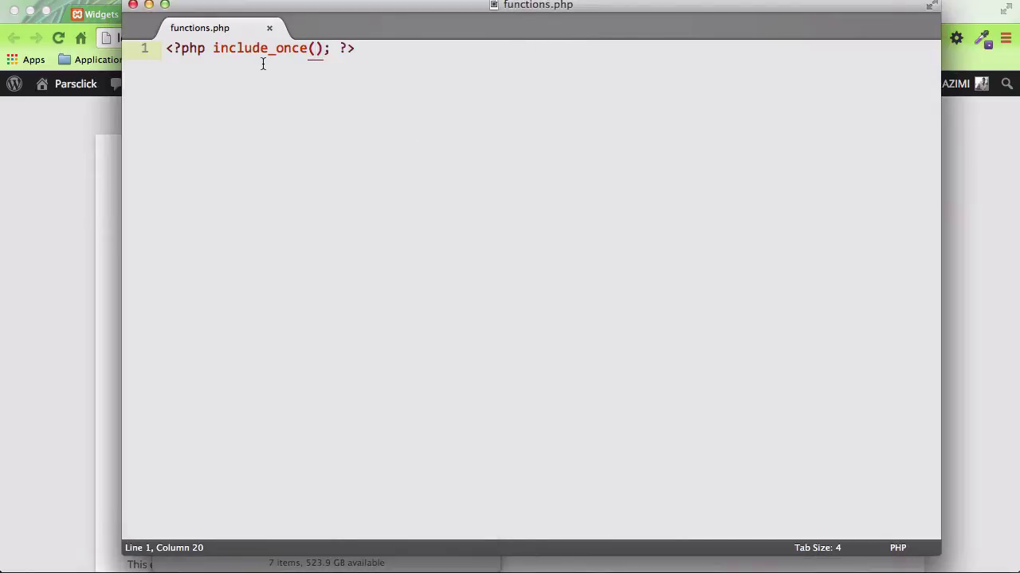
text(../)
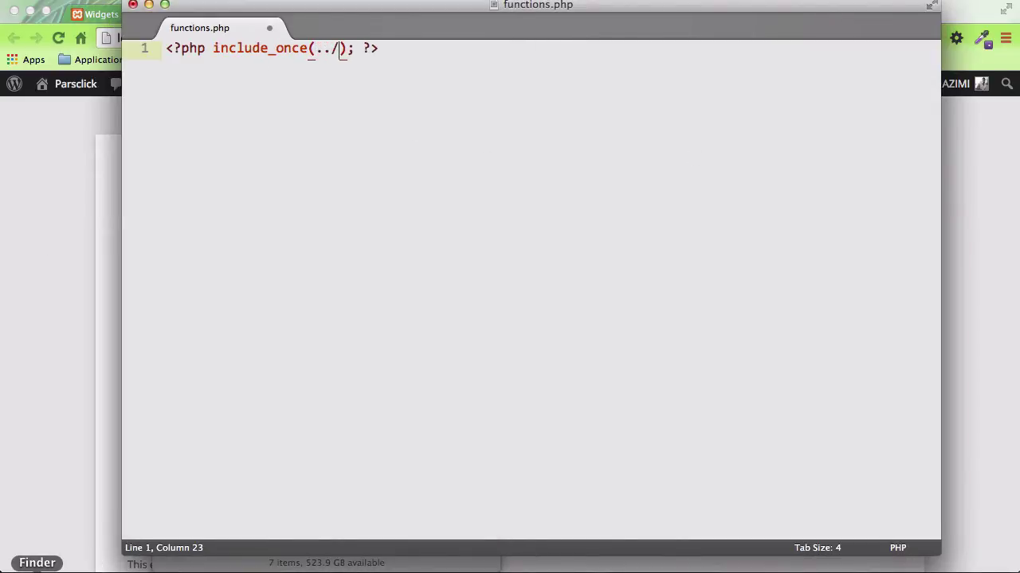
- Complete the path as ../posttypes.php using the copied file name, save, and reload the site
click(37, 570)
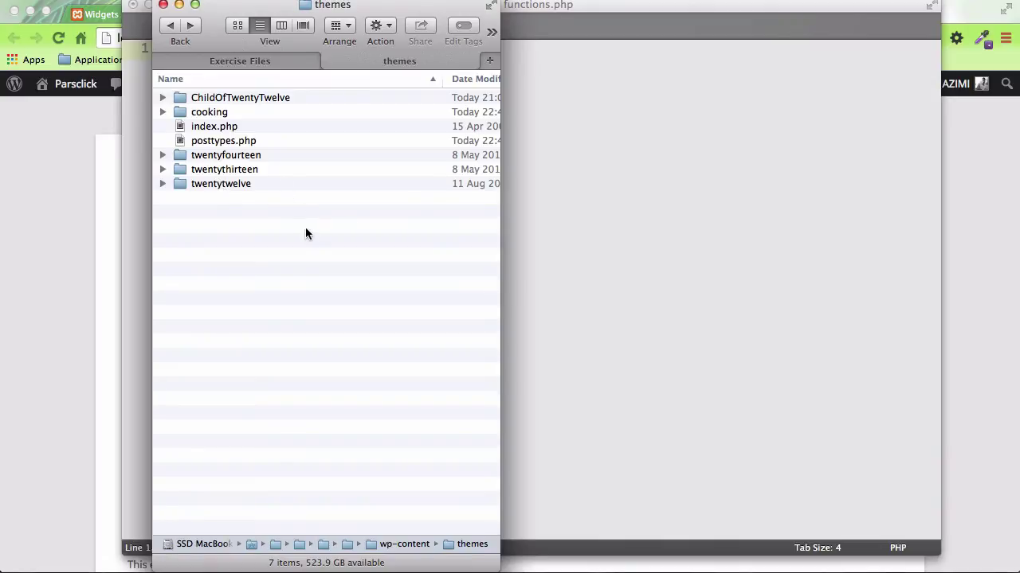
click(202, 143)
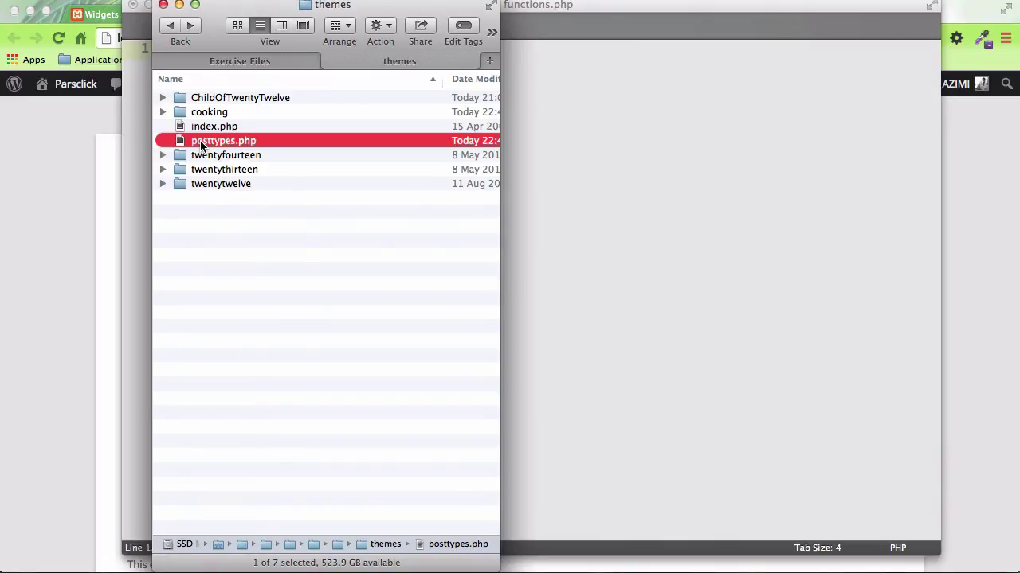
key(Return)
key(super+a)
key(super+c)
key(super+Tab)
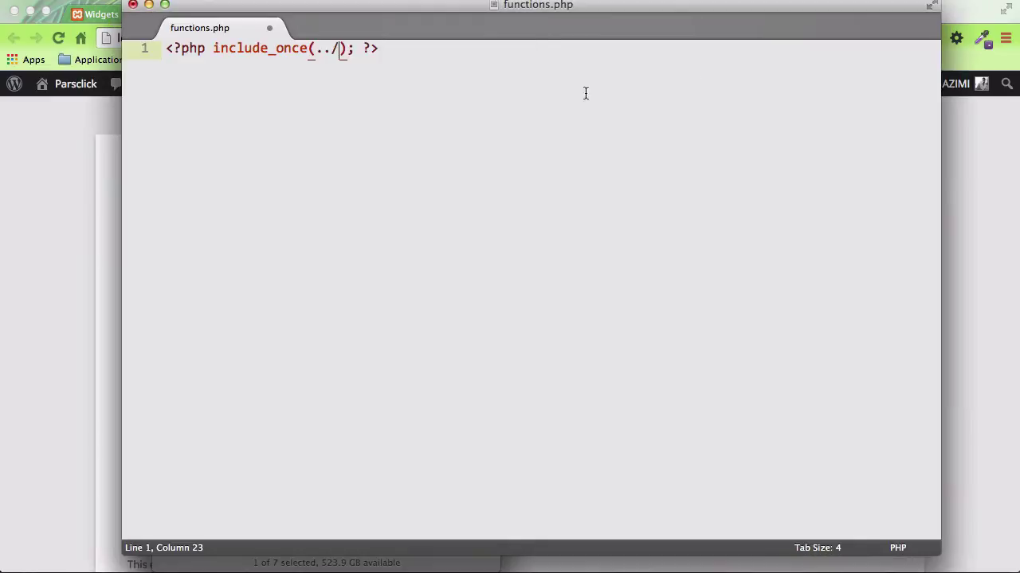
key(super+v)
key(super+s)
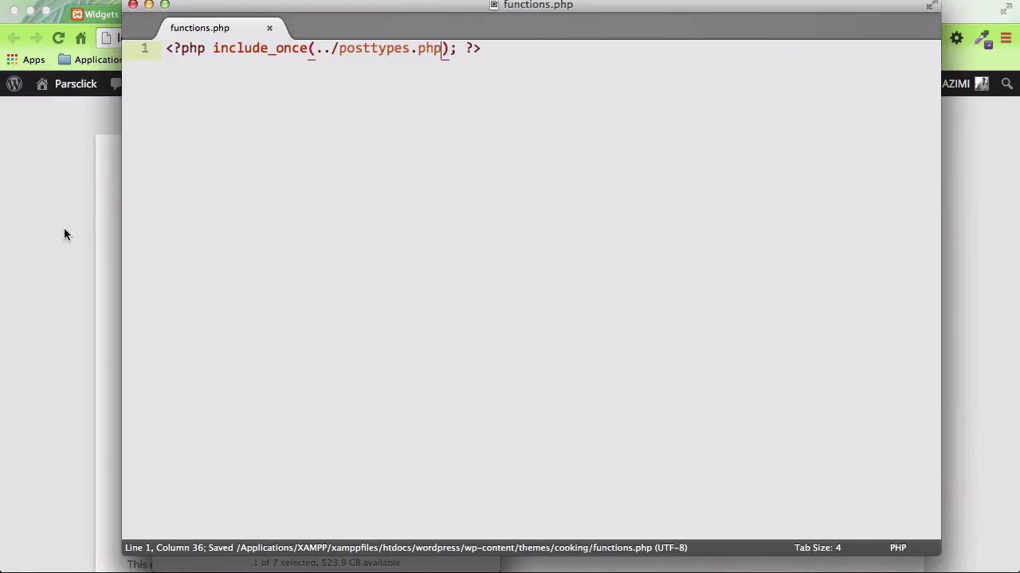
click(54, 131)
click(51, 43)
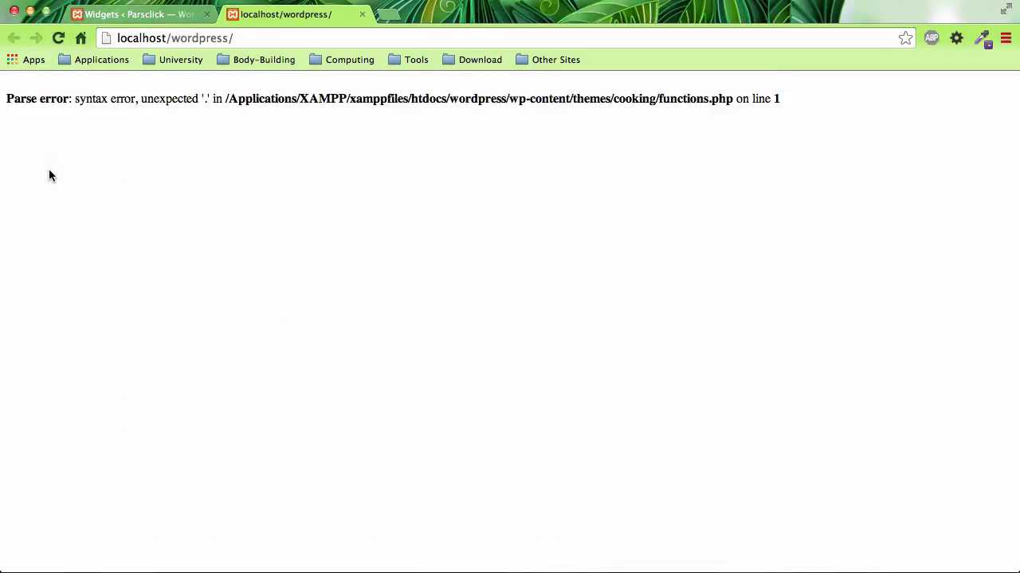
- Wrap ../posttypes.php in double quotes, save functions.php, and reload the front page
click(915, 568)
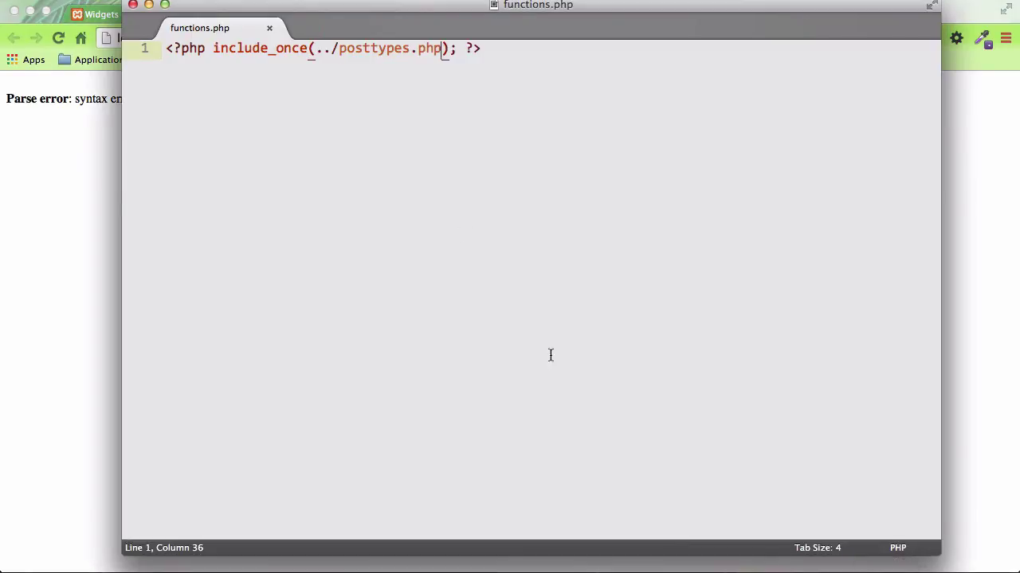
click(316, 49)
text(")
key(Right)
key(Right)
key(Right)
key(Right)
key(Right)
key(Right)
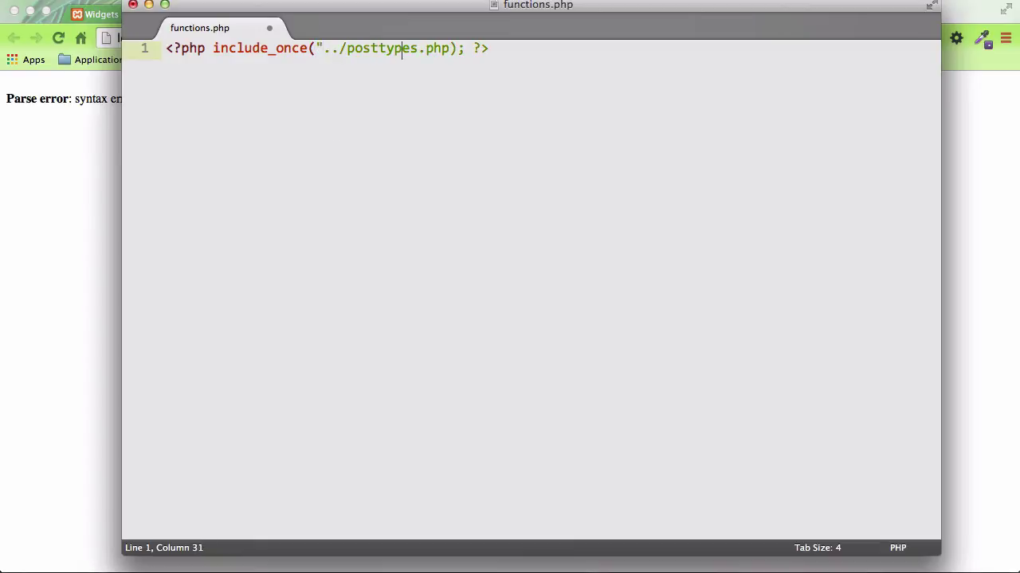
key(Right)
key(Right)
key(Right)
text(")
key(super+s)
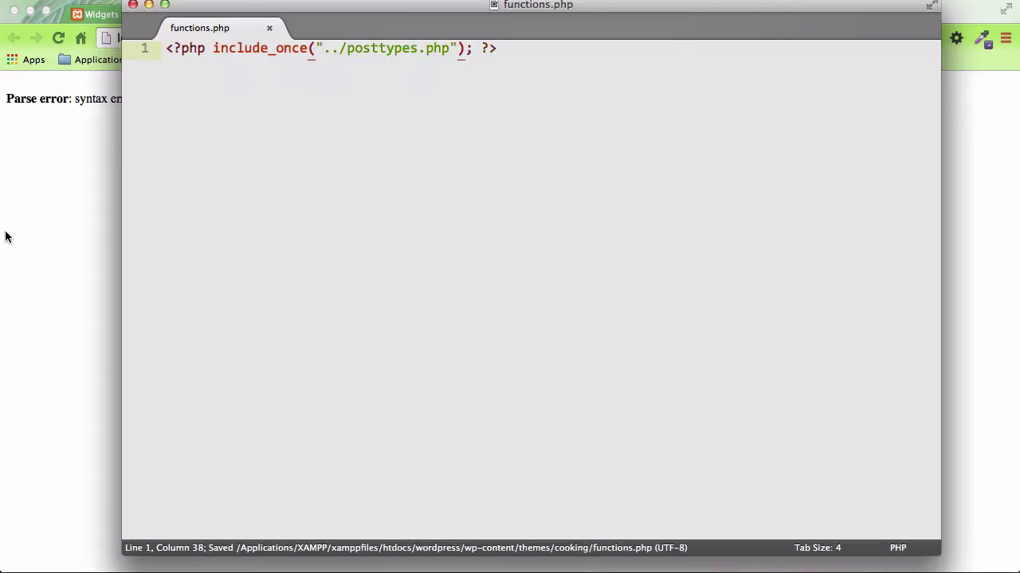
click(6, 231)
click(58, 39)
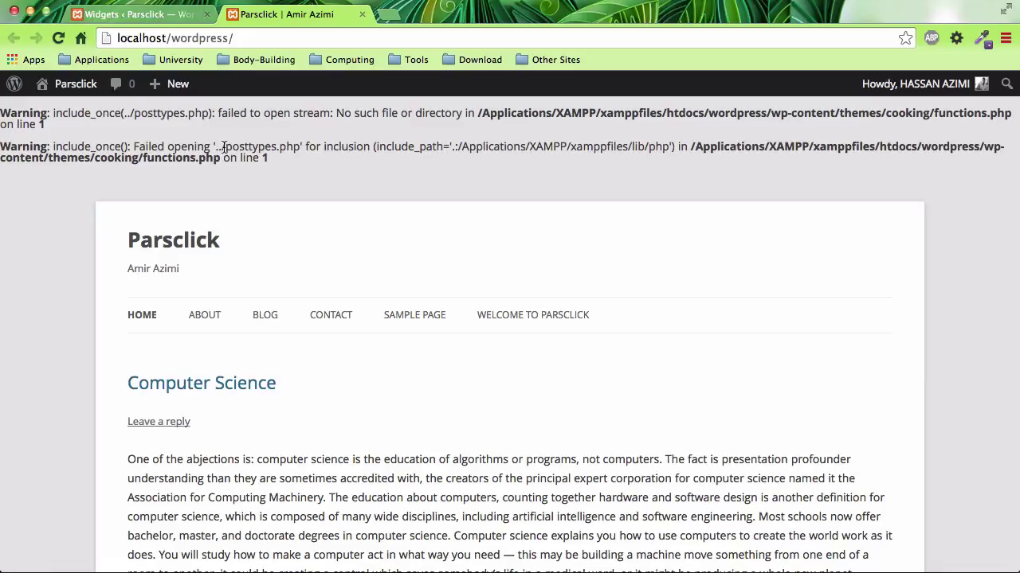
- Inspect the posttypes.php include warnings on the front page, then bring up the code-snippets.txt notes
drag(227, 148, 272, 148)
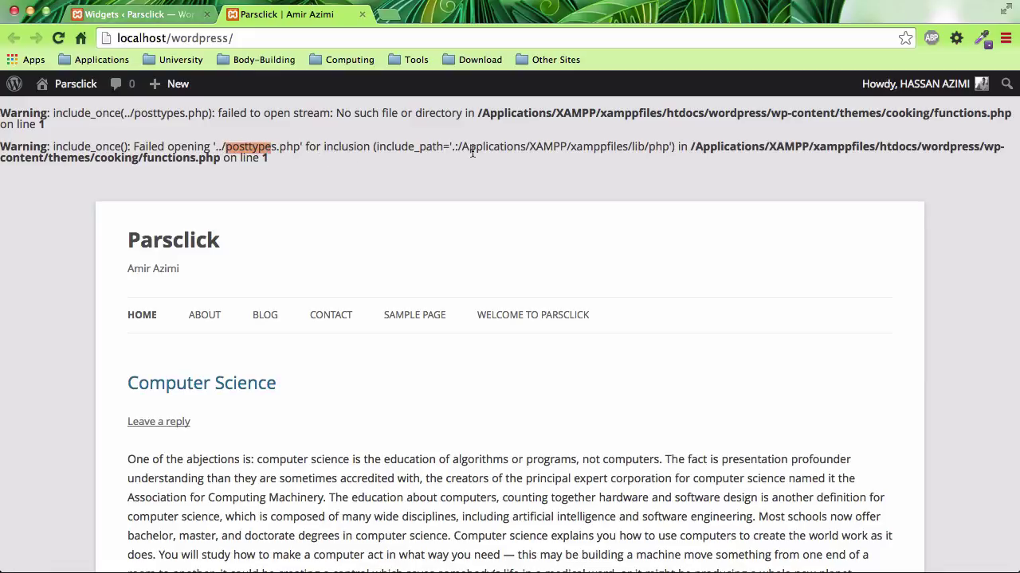
click(668, 169)
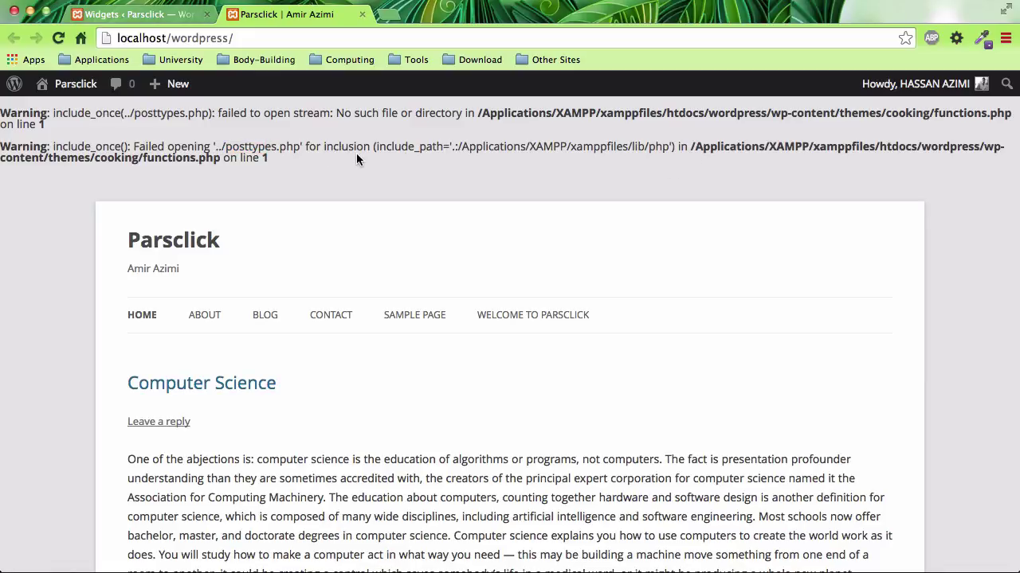
click(916, 570)
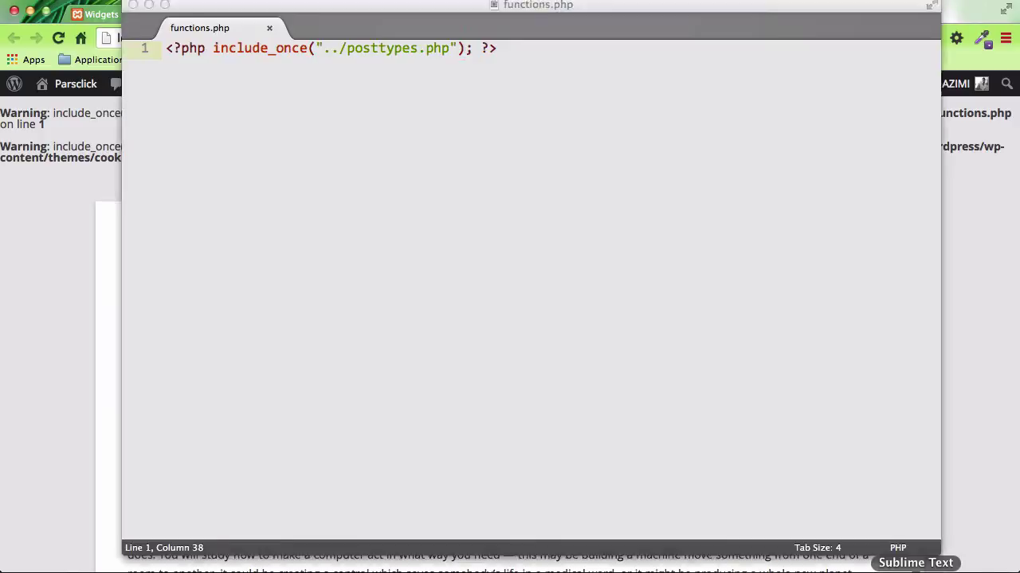
click(54, 304)
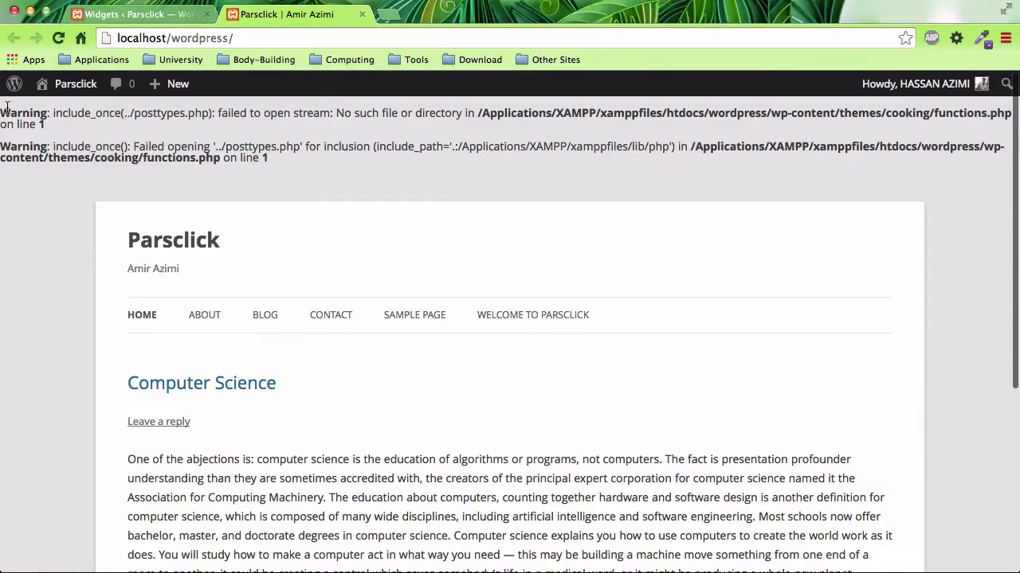
drag(2, 110, 196, 156)
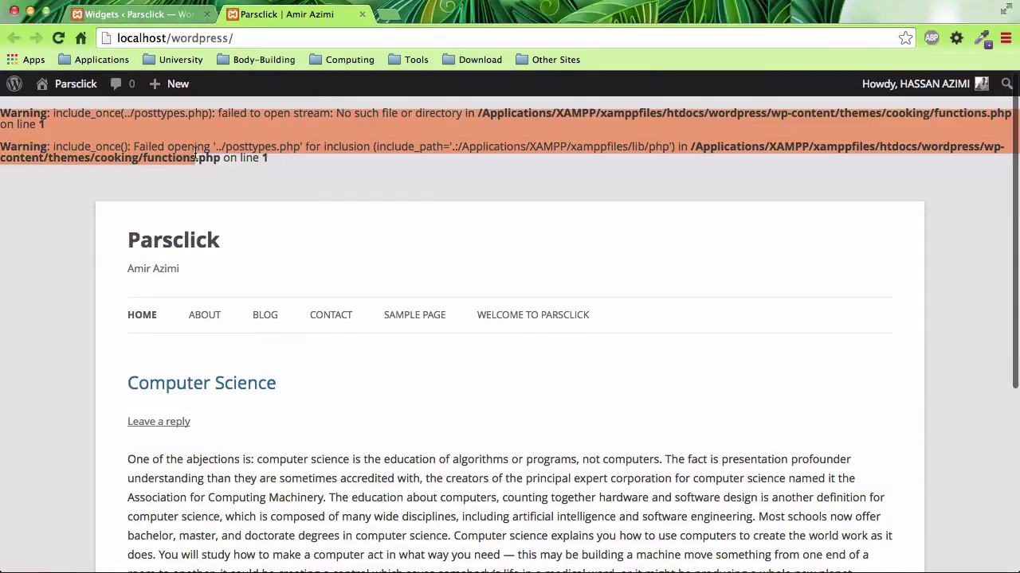
click(13, 150)
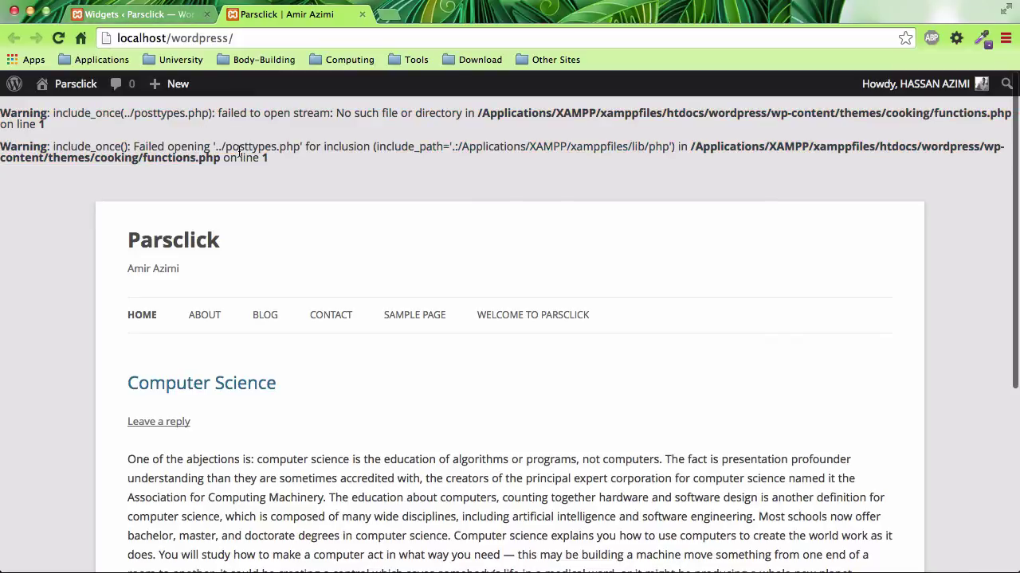
click(916, 567)
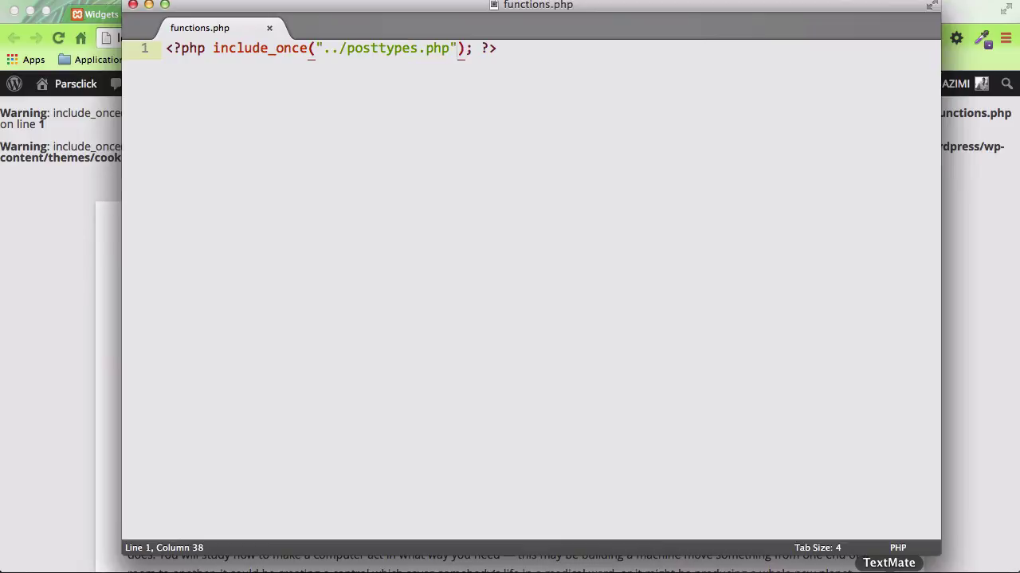
click(889, 567)
- Select ABSPATH in the snippet and confirm posttypes.php sits in wordpress/wp-content/themes
scroll(661, 324, down, 2)
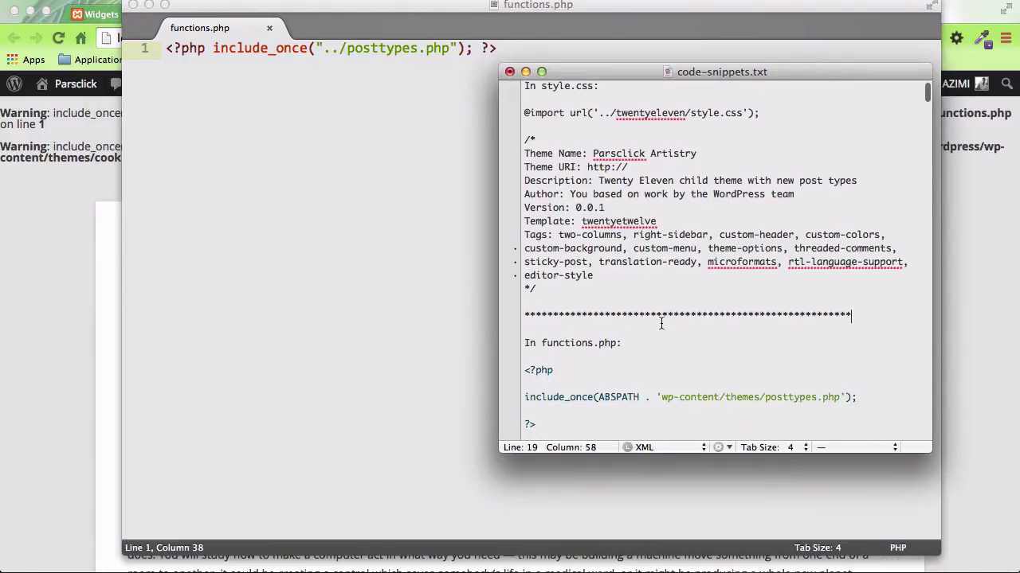
scroll(660, 324, down, 2)
drag(599, 362, 637, 362)
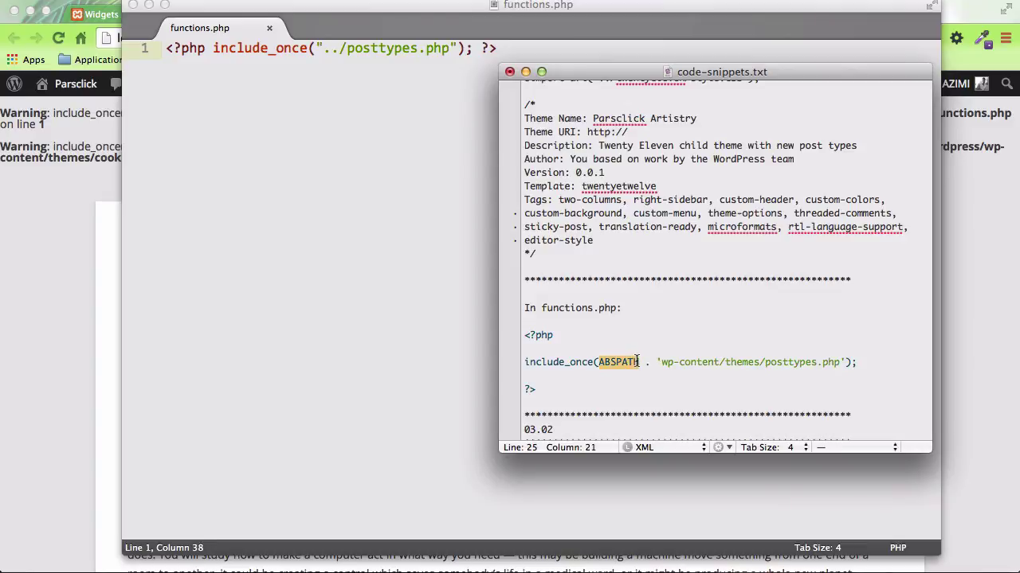
click(55, 336)
click(37, 570)
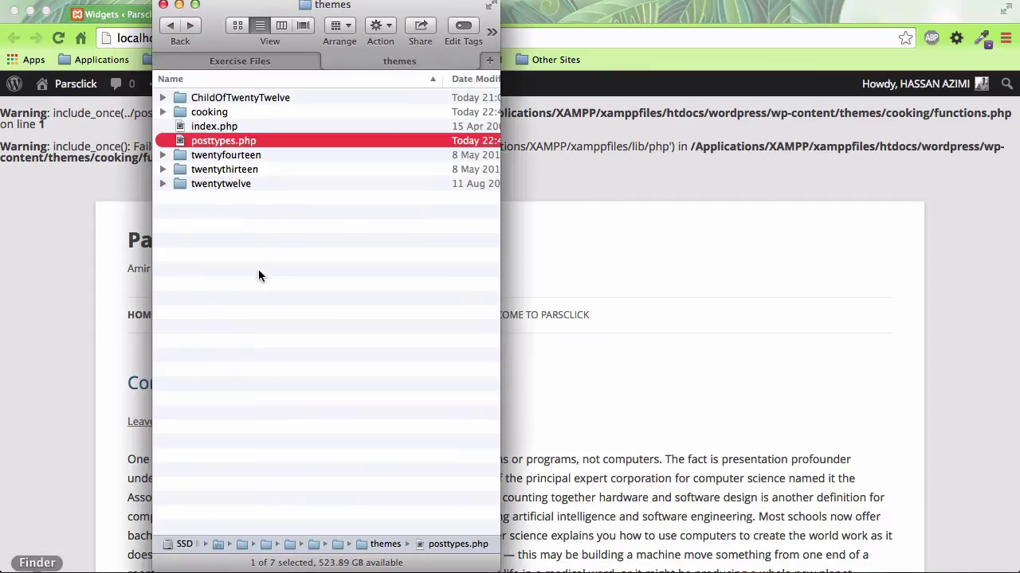
click(170, 27)
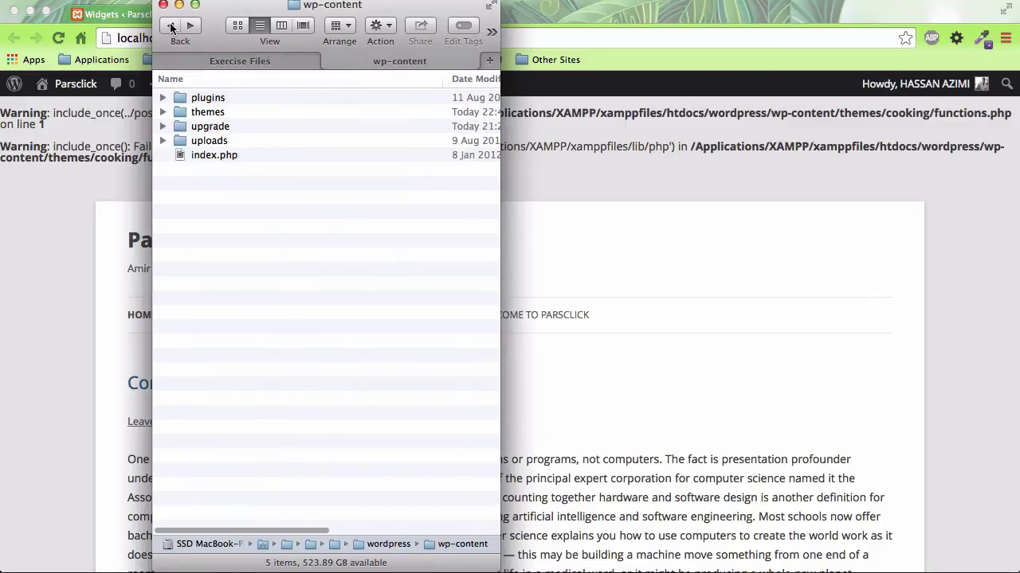
click(170, 27)
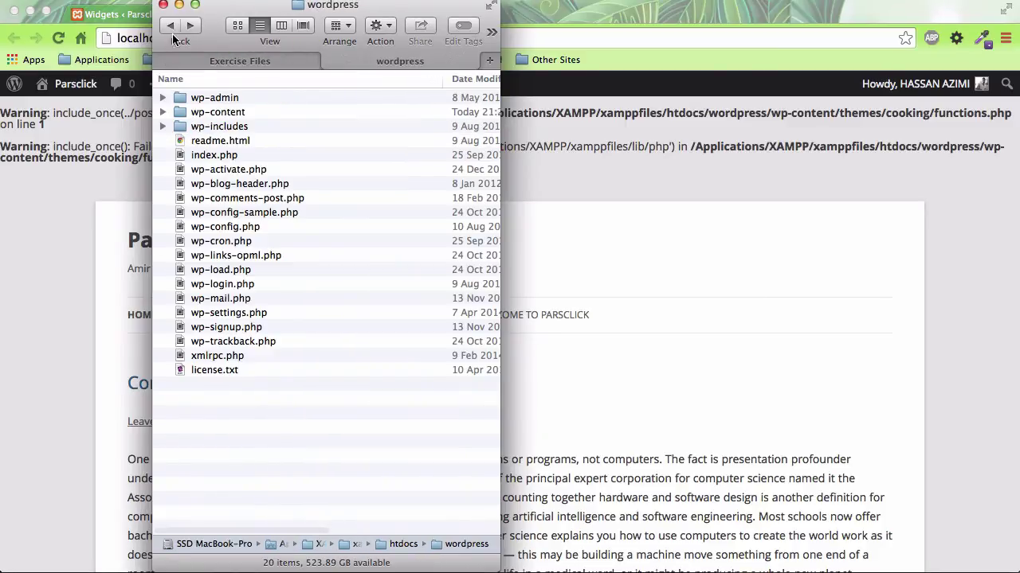
double_click(214, 118)
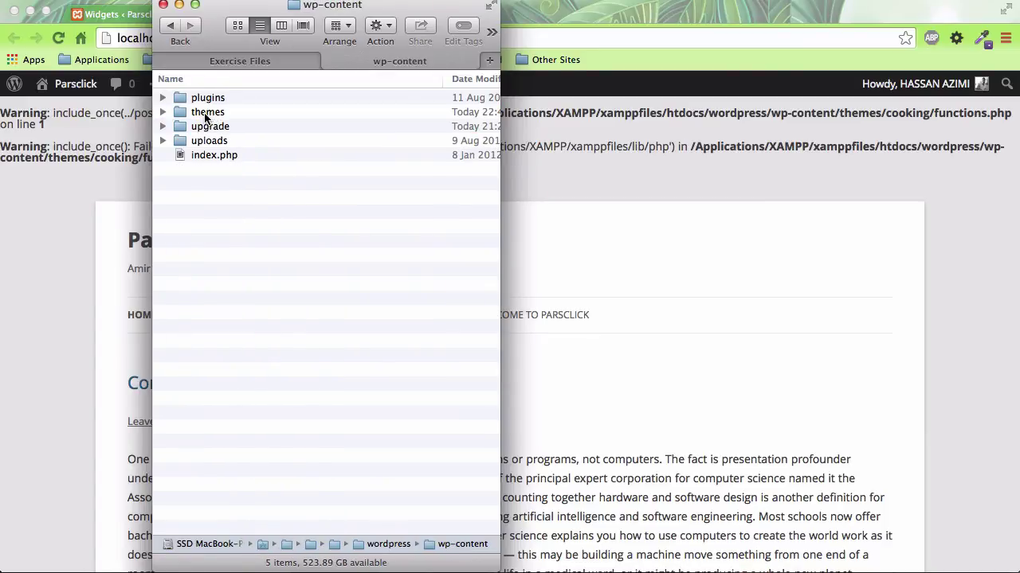
double_click(205, 112)
click(776, 432)
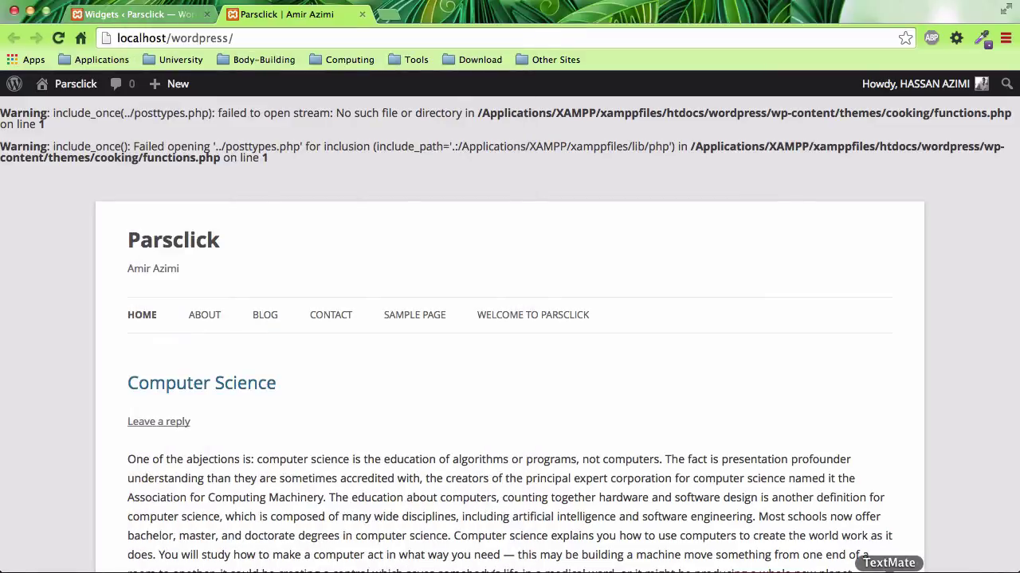
click(910, 569)
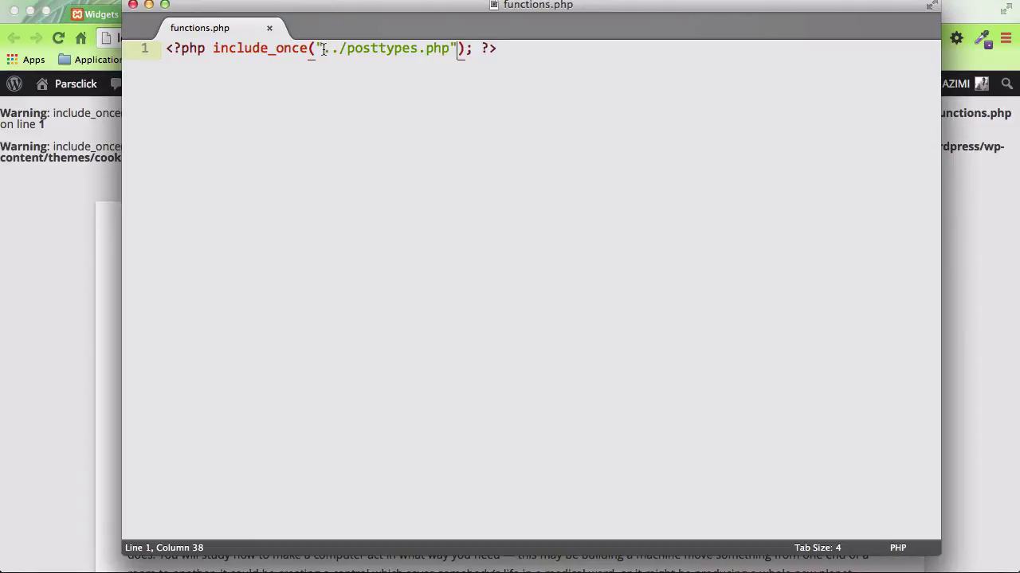
- Copy the ABSPATH include_once line from code-snippets.txt and paste it into functions.php
drag(316, 48, 458, 48)
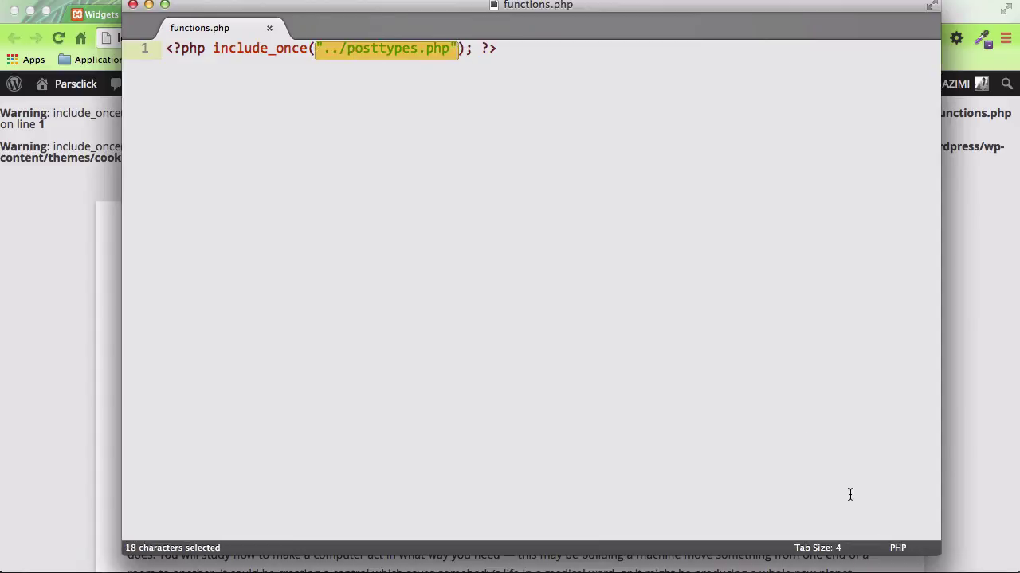
click(889, 569)
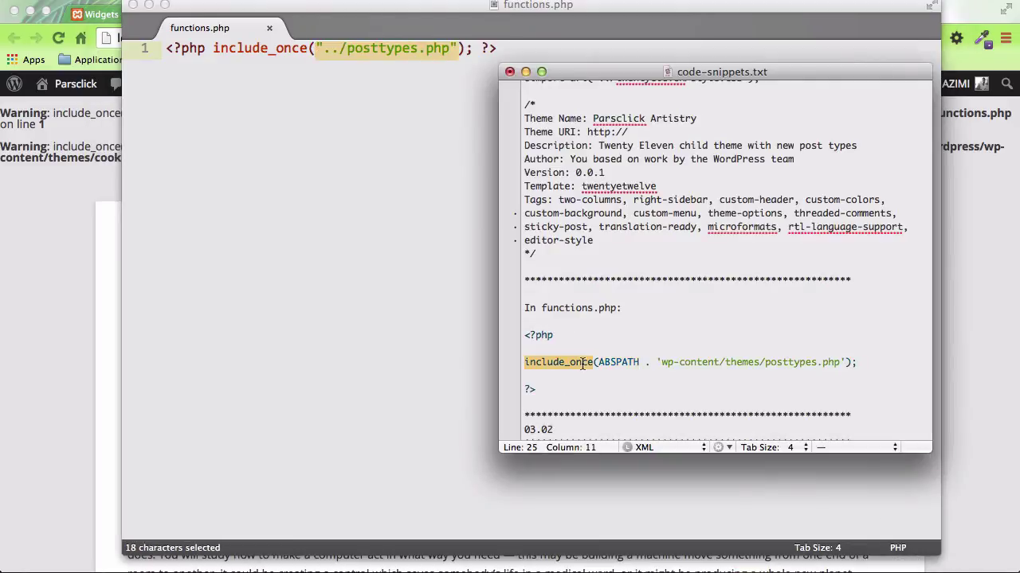
triple_click(583, 362)
key(super+c)
click(347, 289)
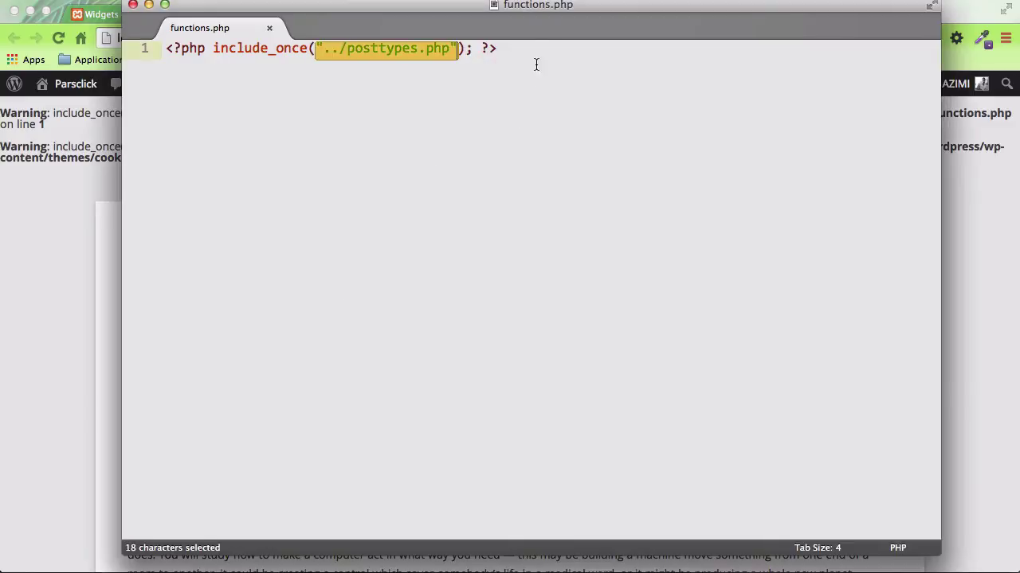
click(537, 47)
key(super+a)
key(super+v)
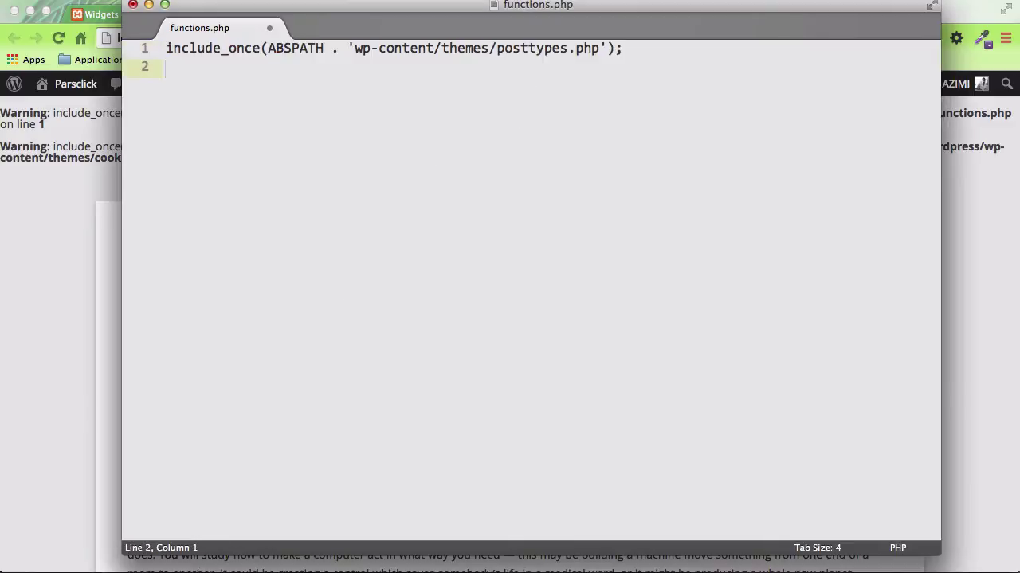
- Undo the whole-line paste and replace only the old include_once statement with the ABSPATH version
key(super+z)
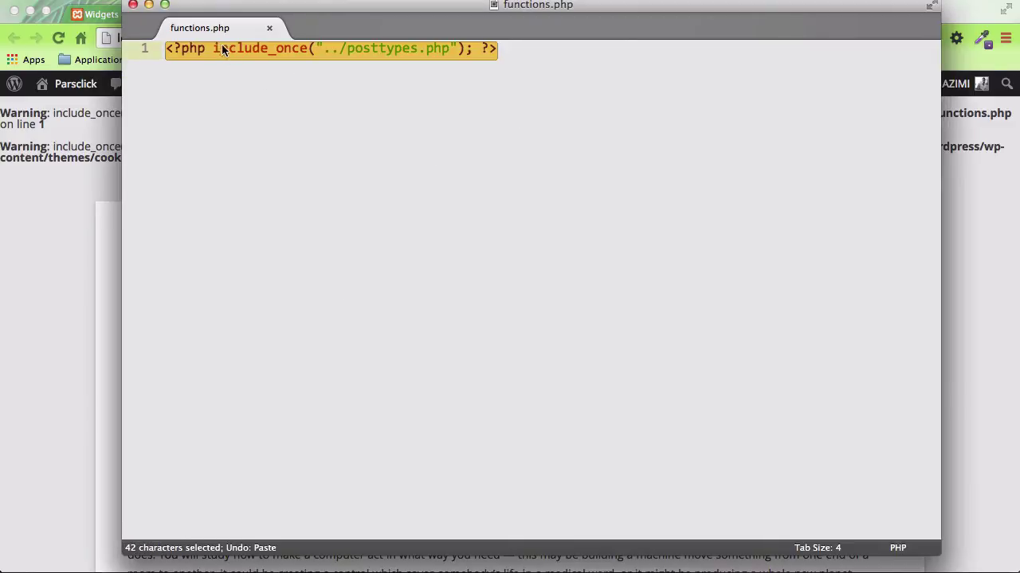
click(221, 48)
mouse_move(215, 48)
mouse_down()
mouse_move(480, 49)
mouse_move(470, 48)
mouse_up()
key(super+v)
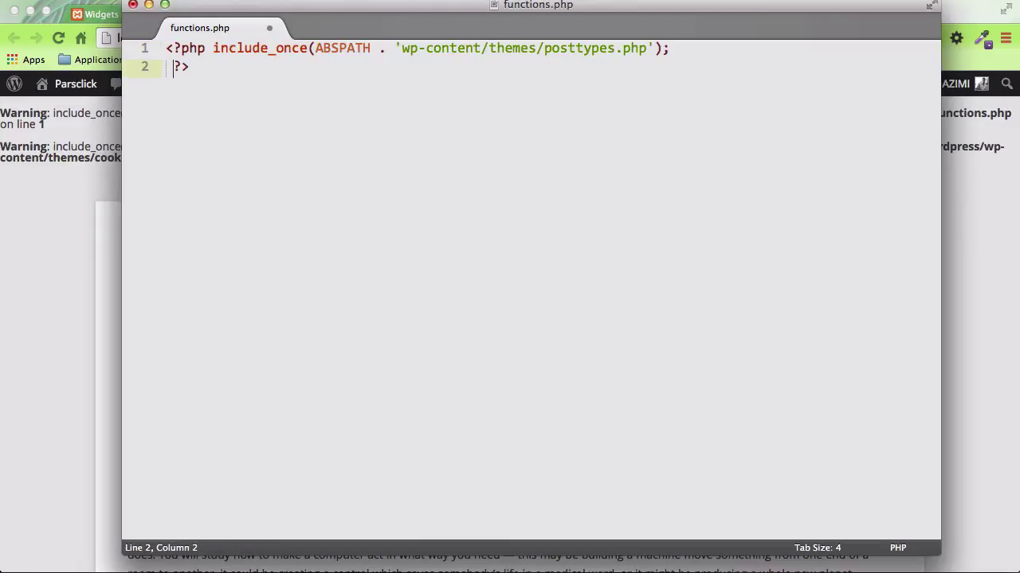
key(BackSpace)
- Save functions.php and reload the front page in Chrome to test the include
key(super+s)
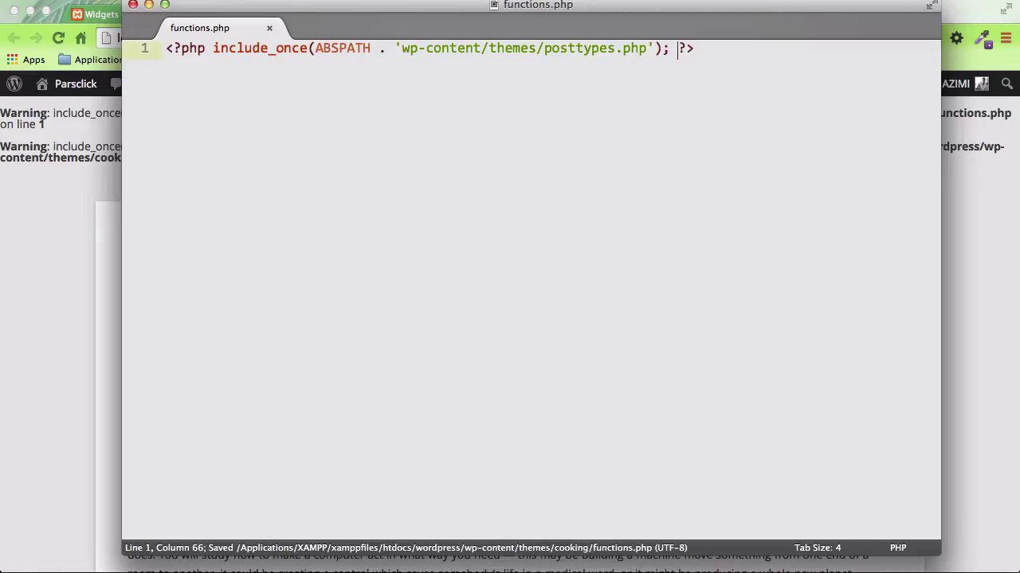
double_click(320, 47)
click(338, 159)
click(3, 219)
click(55, 38)
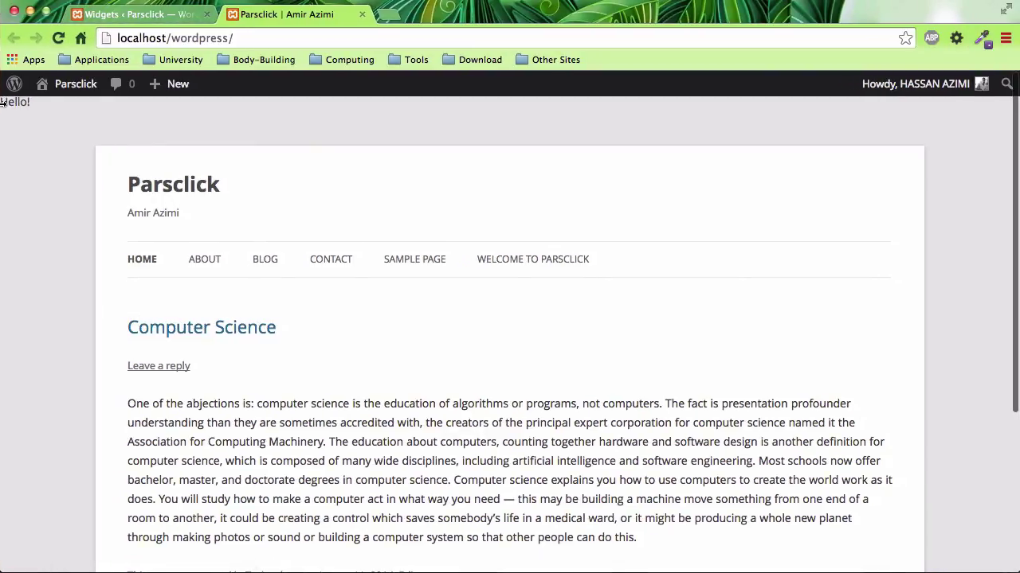
- Confirm the front page prints Hello!, then select posttypes.php in the Finder themes folder
click(51, 138)
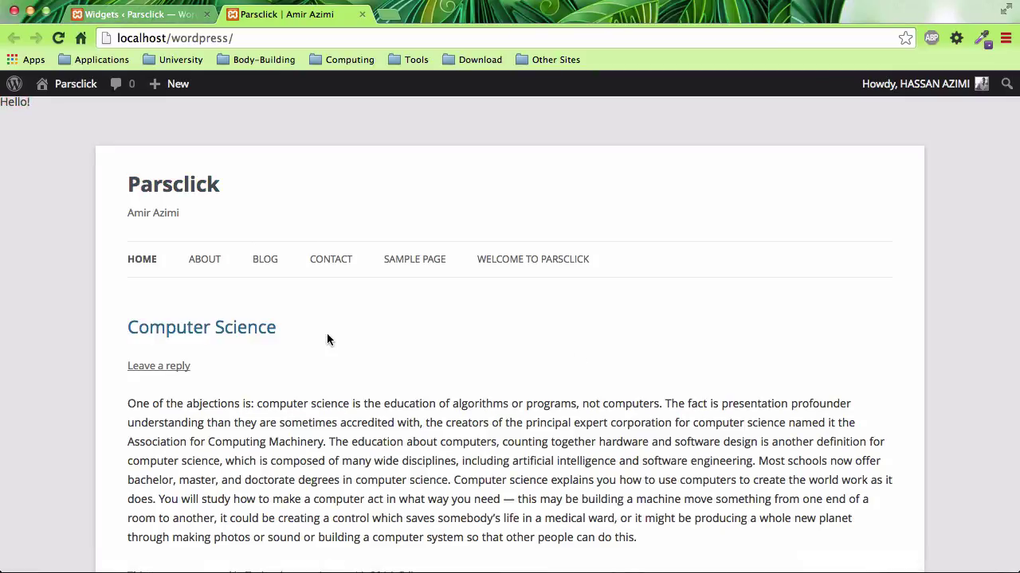
click(37, 570)
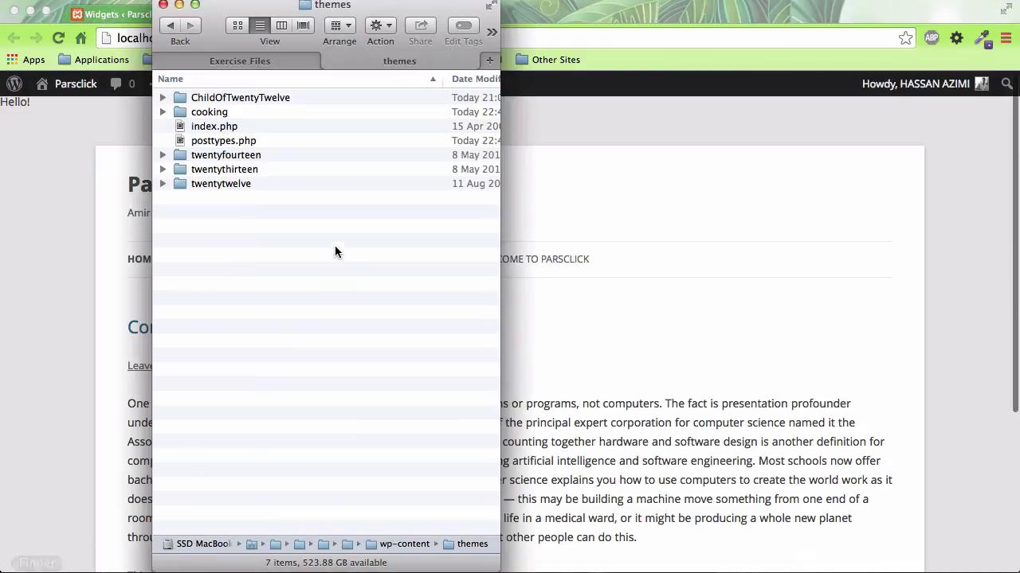
click(212, 141)
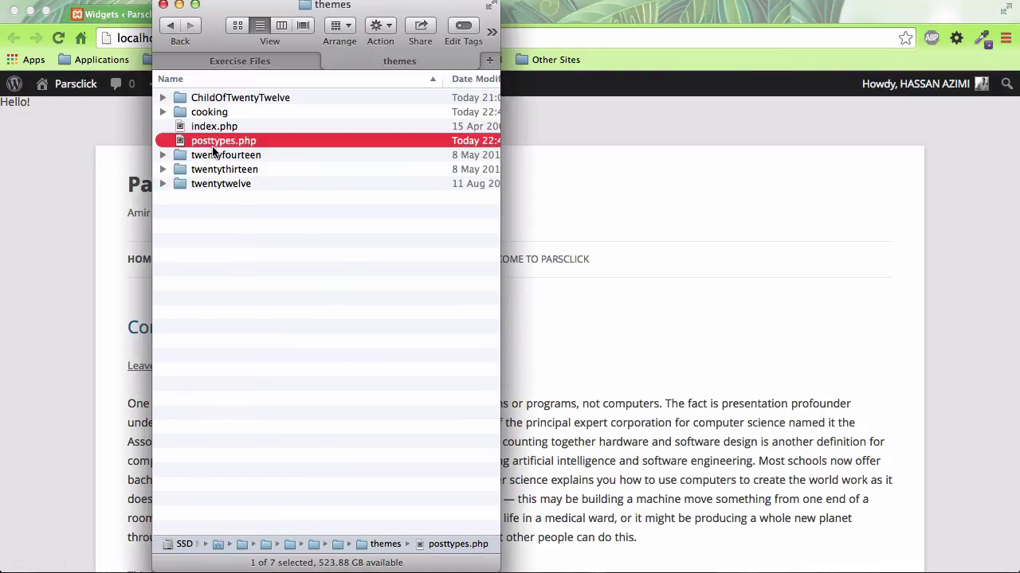